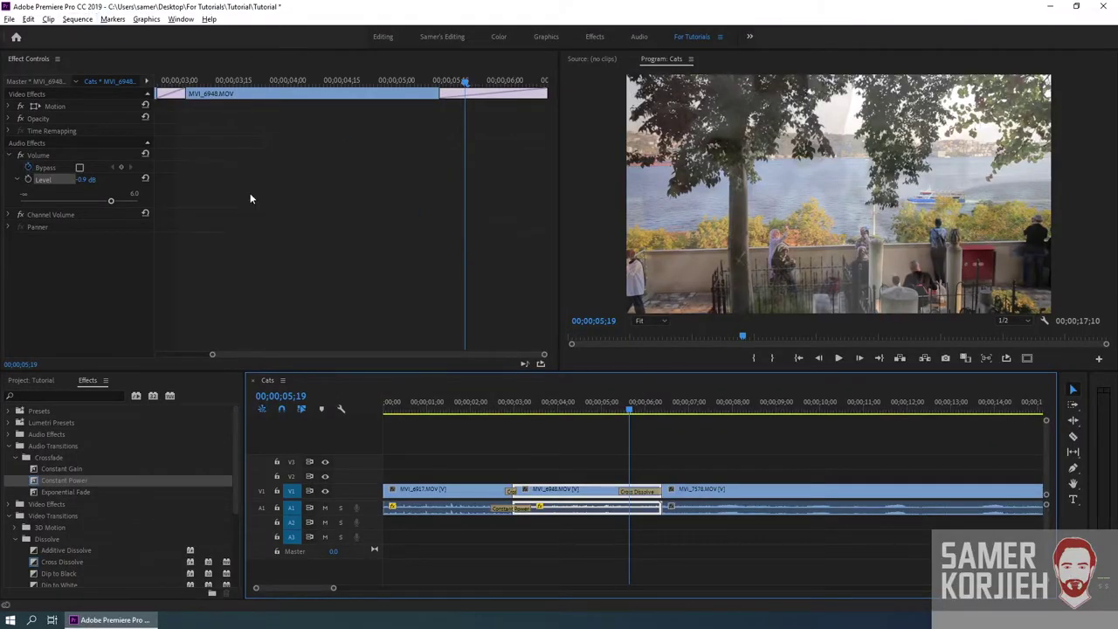
Step: Deselect the MVI_6948 clip and switch to the Type Tool
click(588, 445)
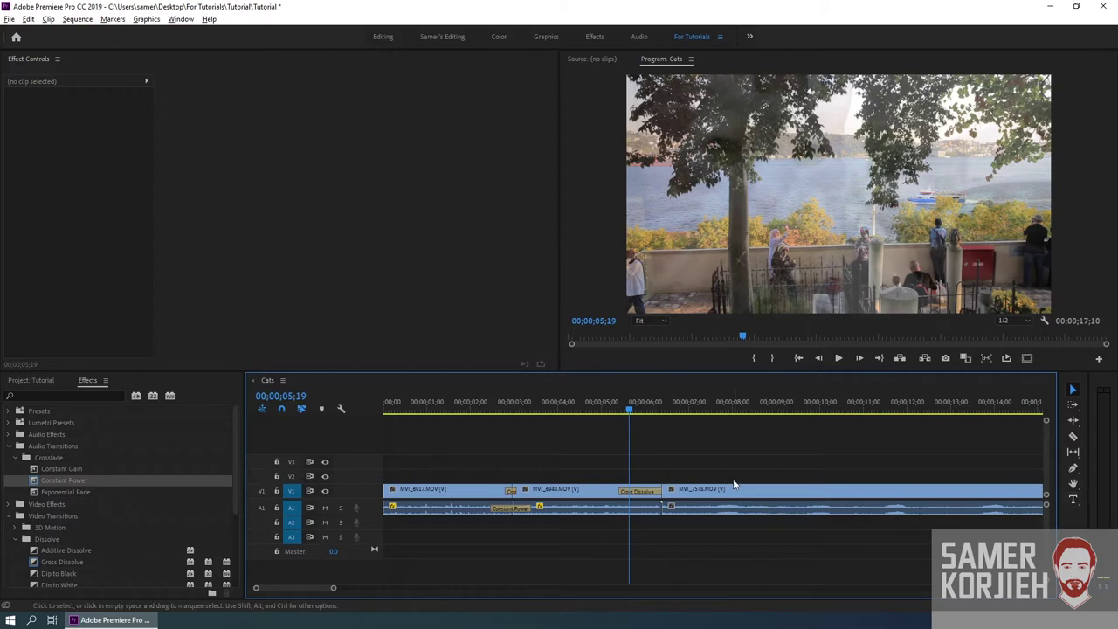
key(t)
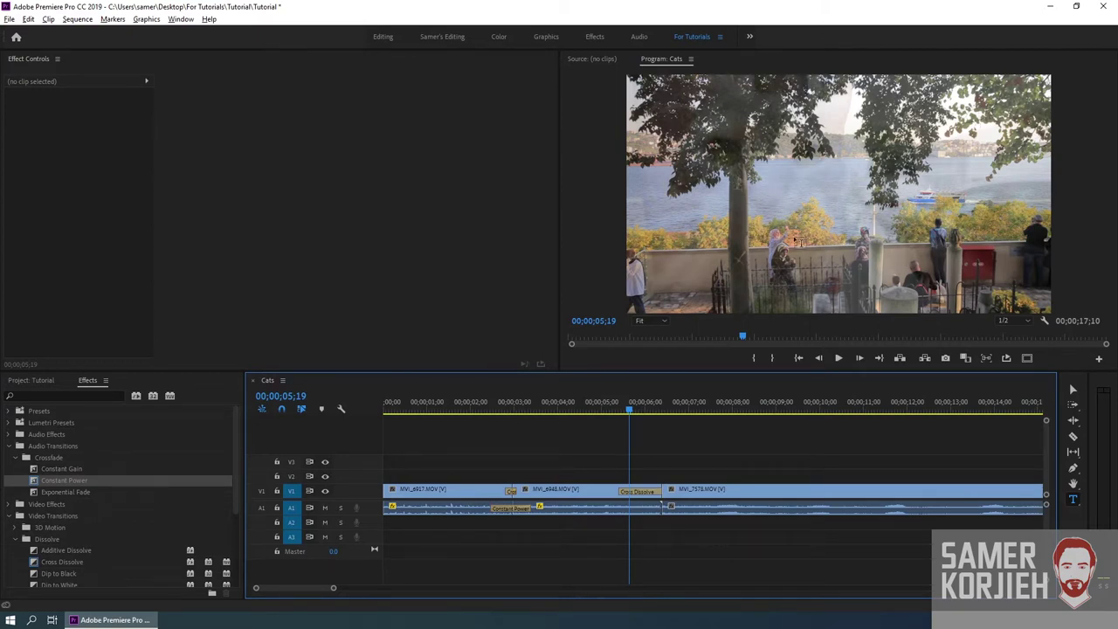
Step: Add a 'Tutorial' text title over the video and set its font size to 149
click(766, 179)
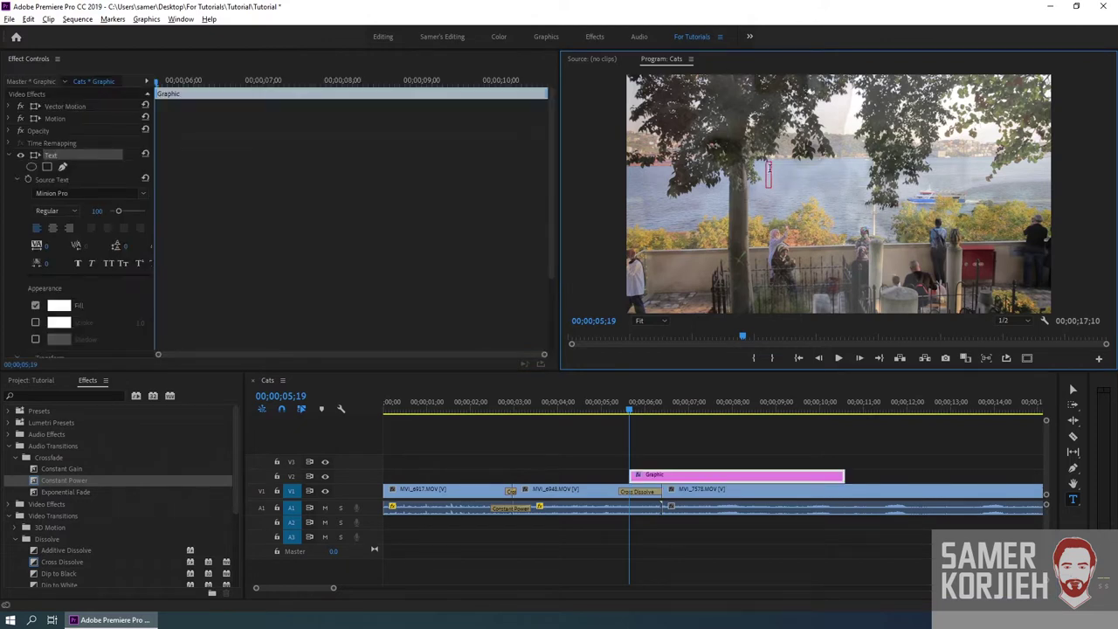
text(Tutorial)
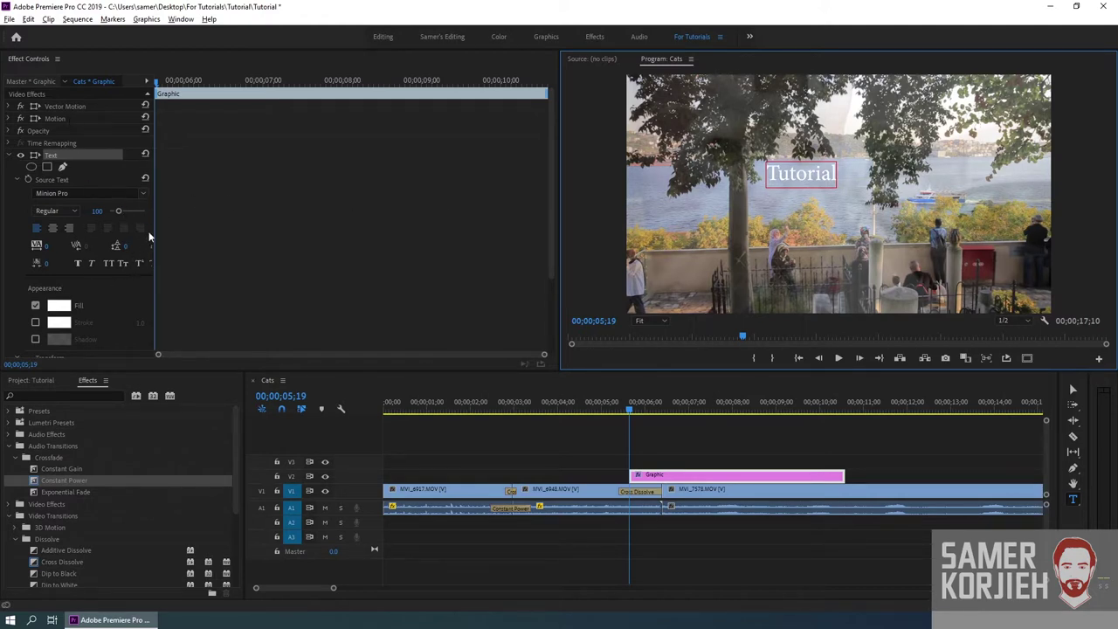
mouse_move(154, 232)
mouse_down()
mouse_move(223, 227)
mouse_move(149, 226)
mouse_up()
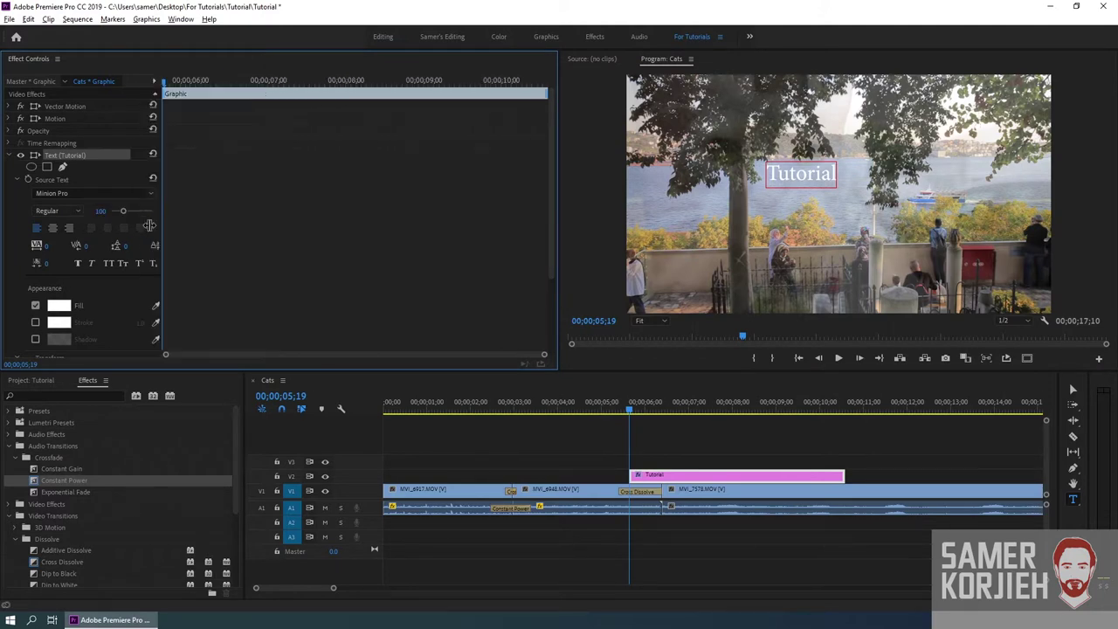
drag(149, 226, 276, 227)
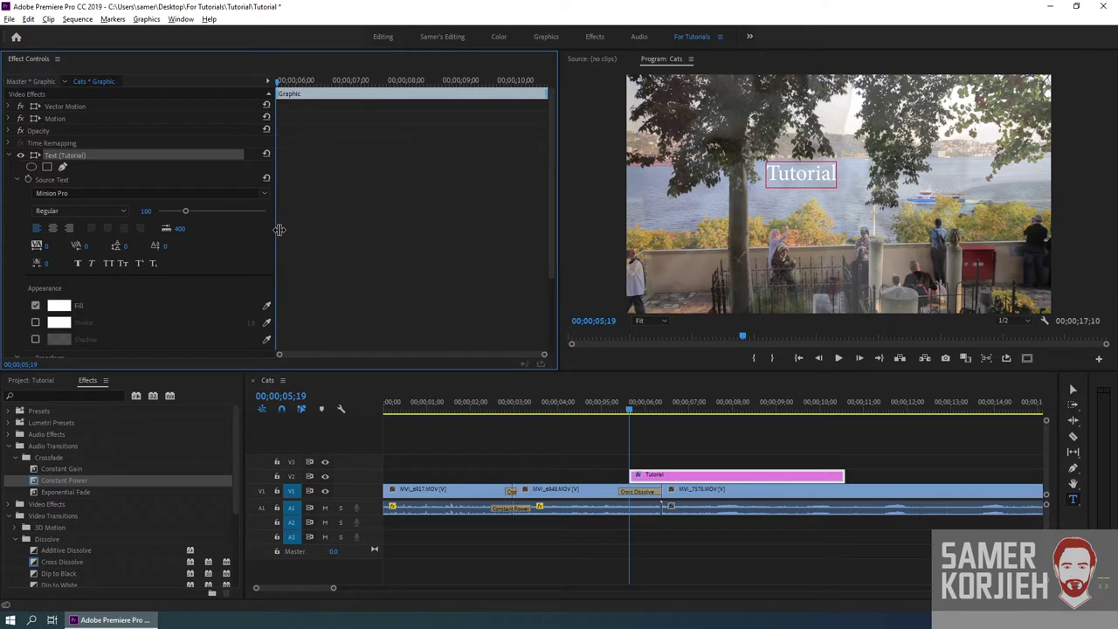
double_click(791, 174)
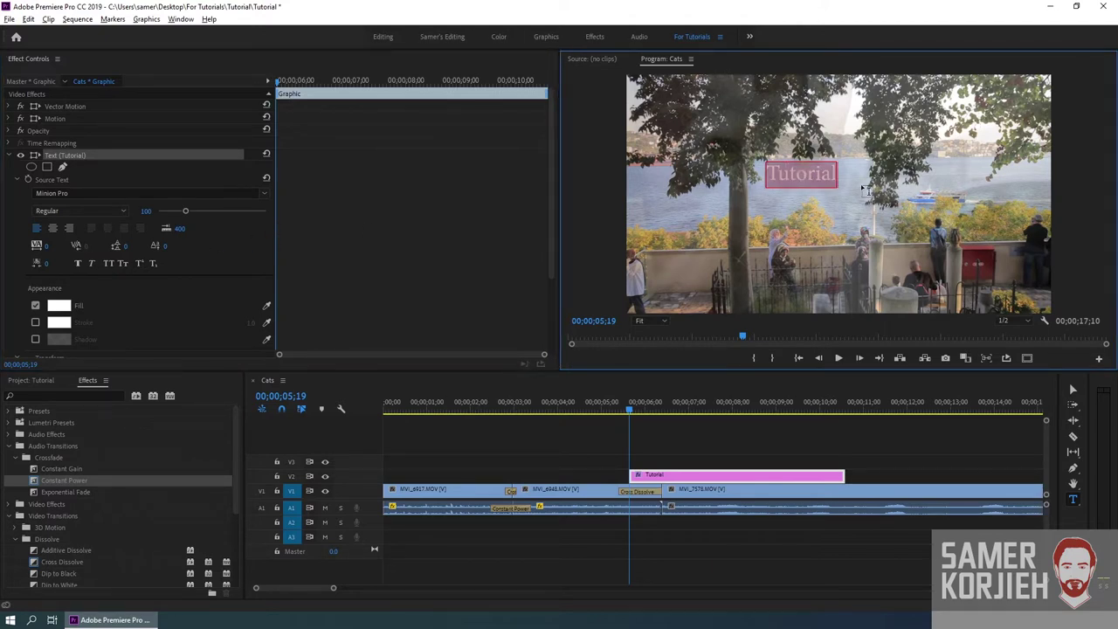
mouse_move(185, 211)
mouse_down()
mouse_move(166, 211)
mouse_move(198, 212)
mouse_move(182, 213)
mouse_up()
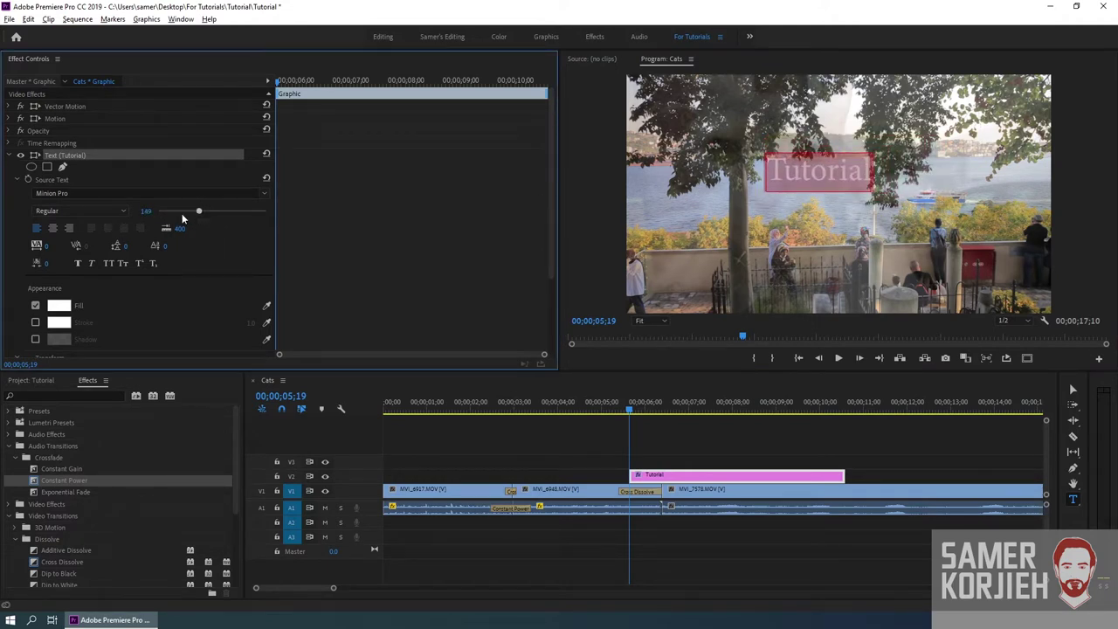
Step: Try right, left and center alignment on the title, ending center-aligned
click(53, 230)
click(69, 228)
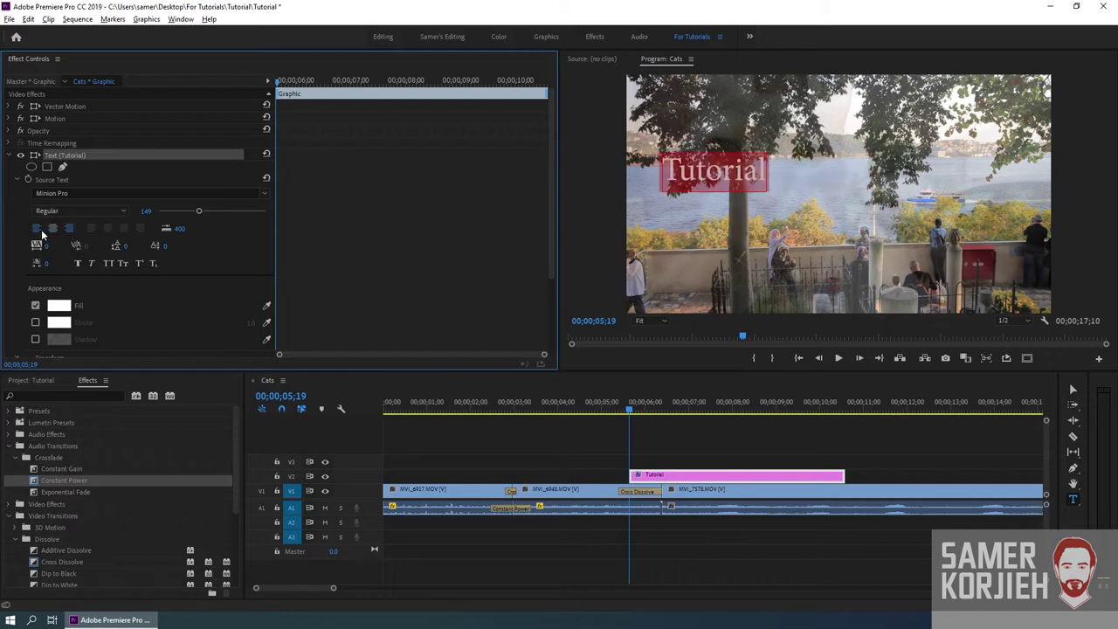
click(41, 229)
click(55, 230)
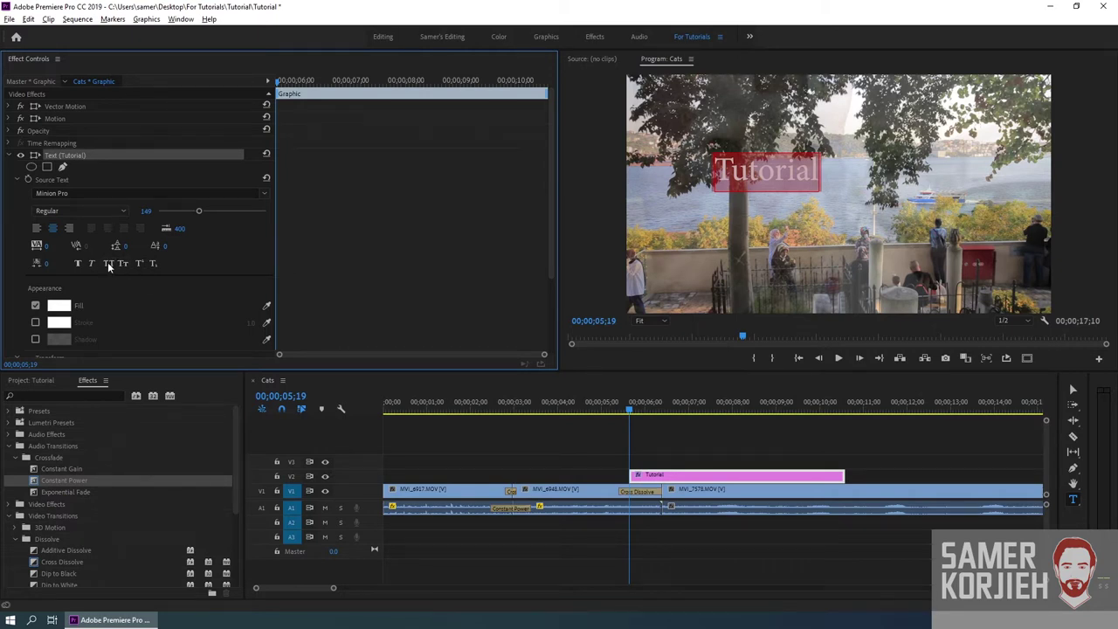
Step: Toggle Faux Bold, Italic, All Caps, Small Caps and Superscript on and off, leaving none applied
click(78, 264)
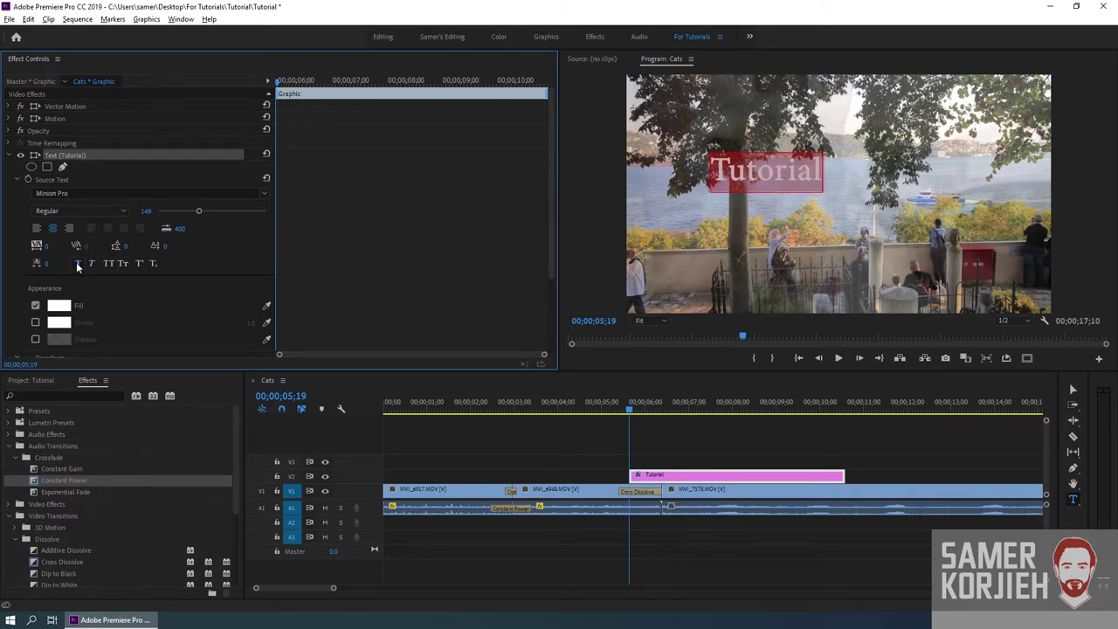
click(91, 264)
click(91, 264)
click(79, 263)
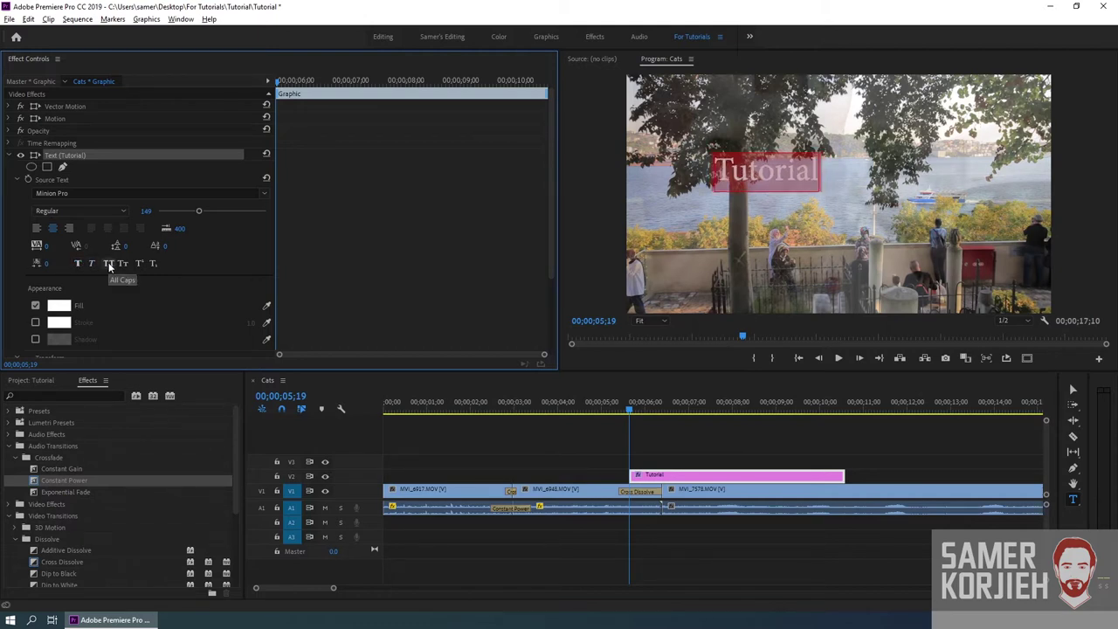
click(108, 262)
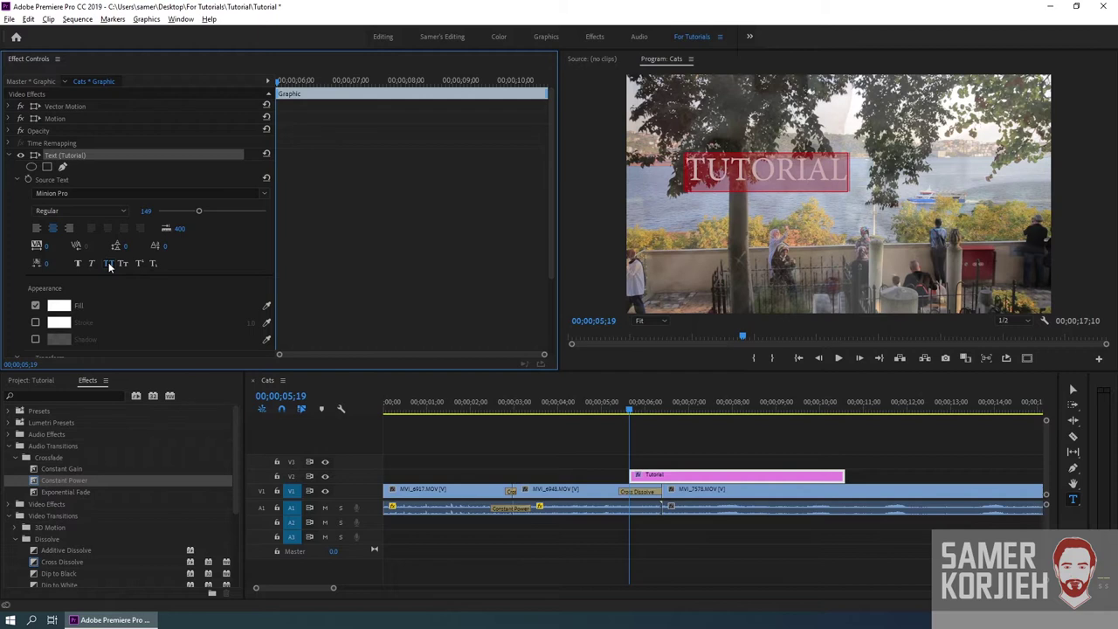
click(109, 262)
click(123, 262)
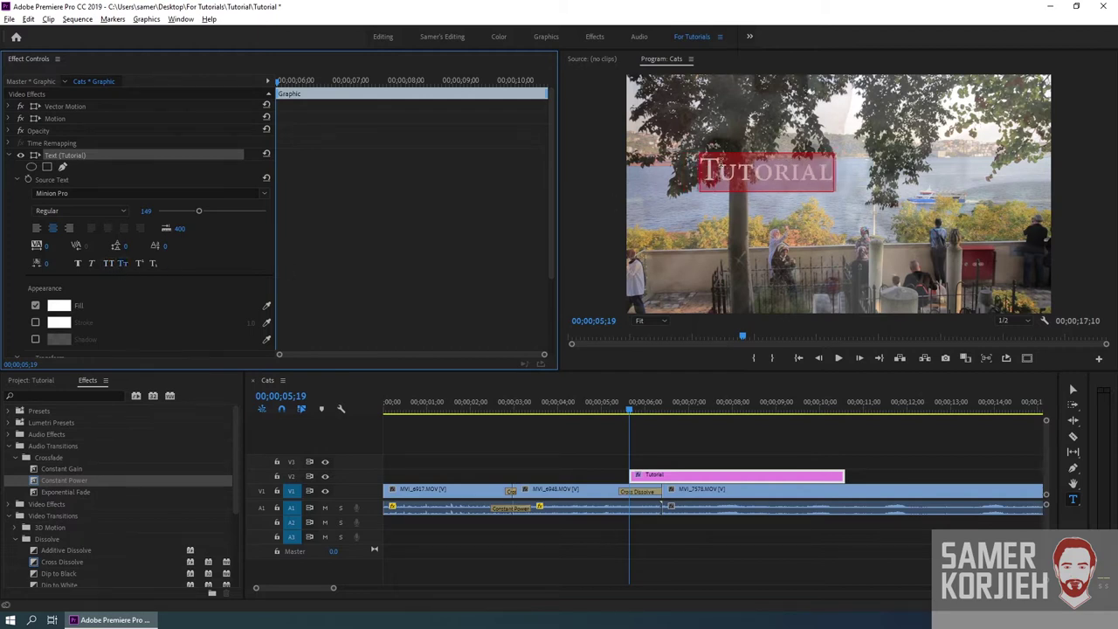
click(125, 266)
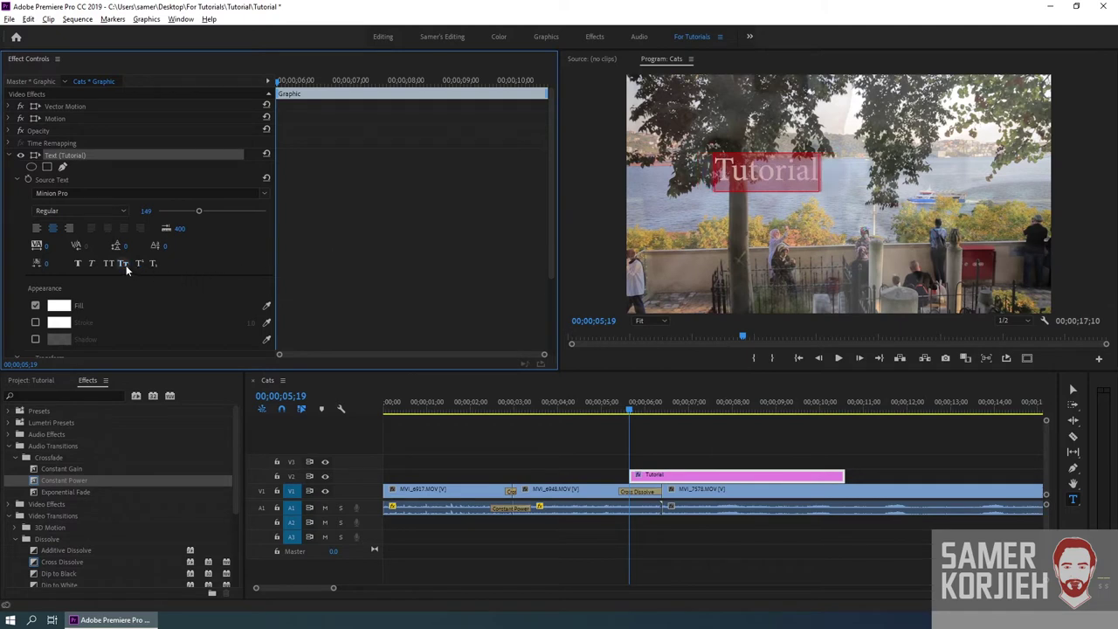
click(140, 262)
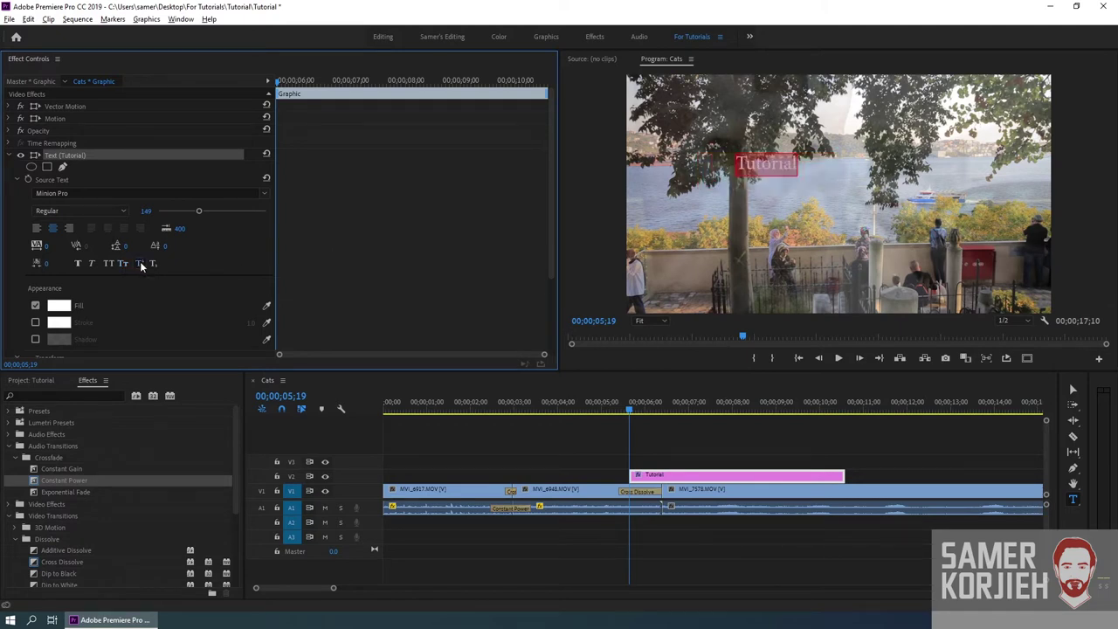
click(140, 261)
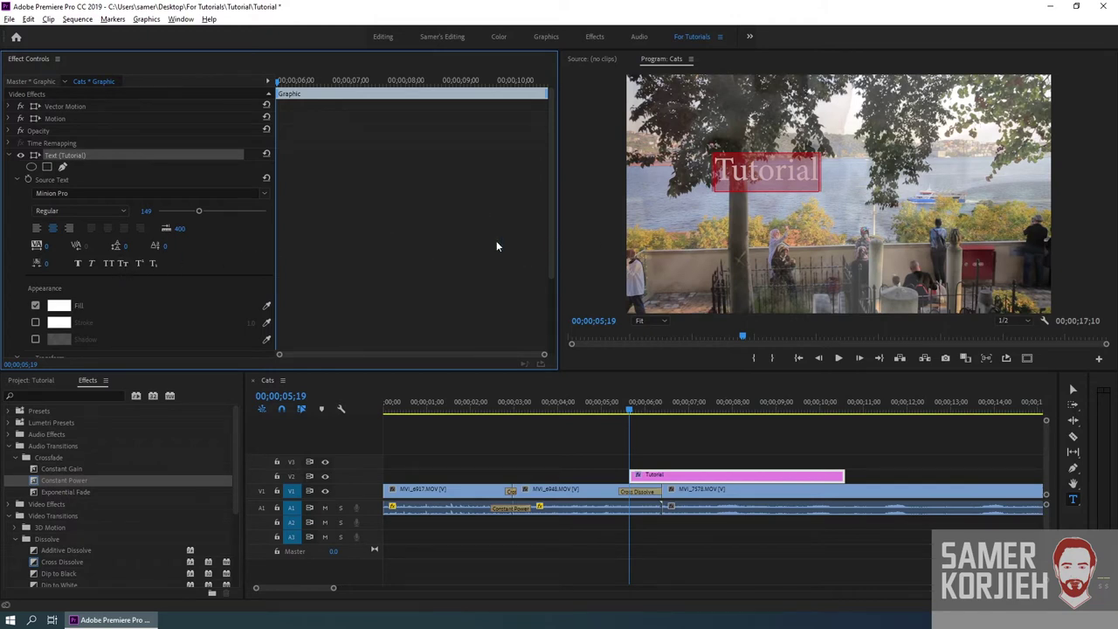
Step: Type 'm2' in the title and make the 2 superscript, then subscript
click(753, 166)
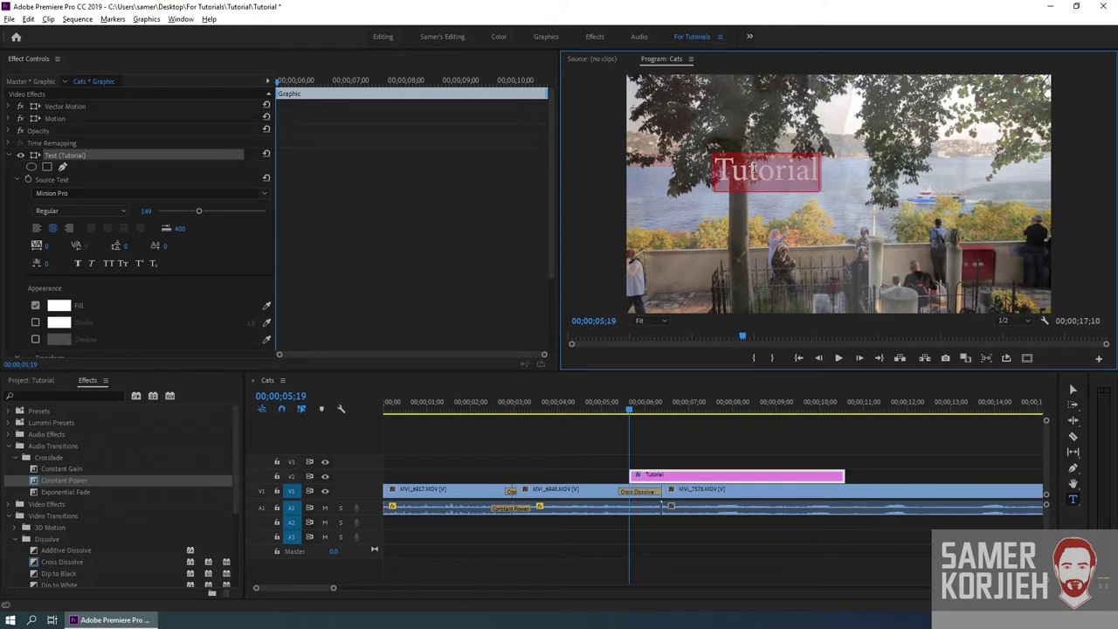
text(m2)
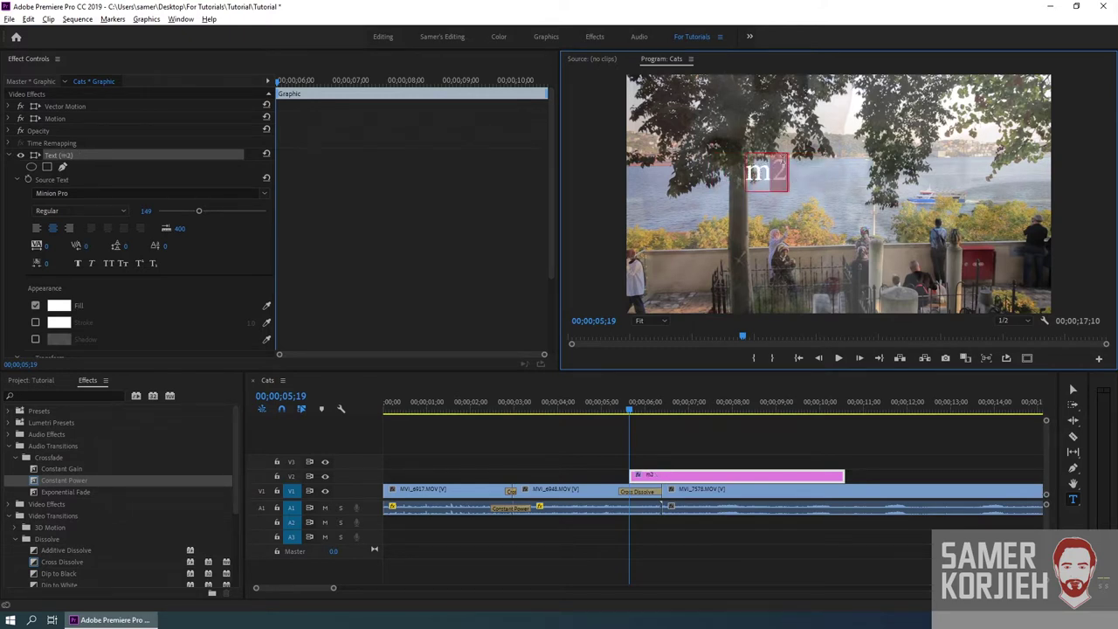
click(139, 264)
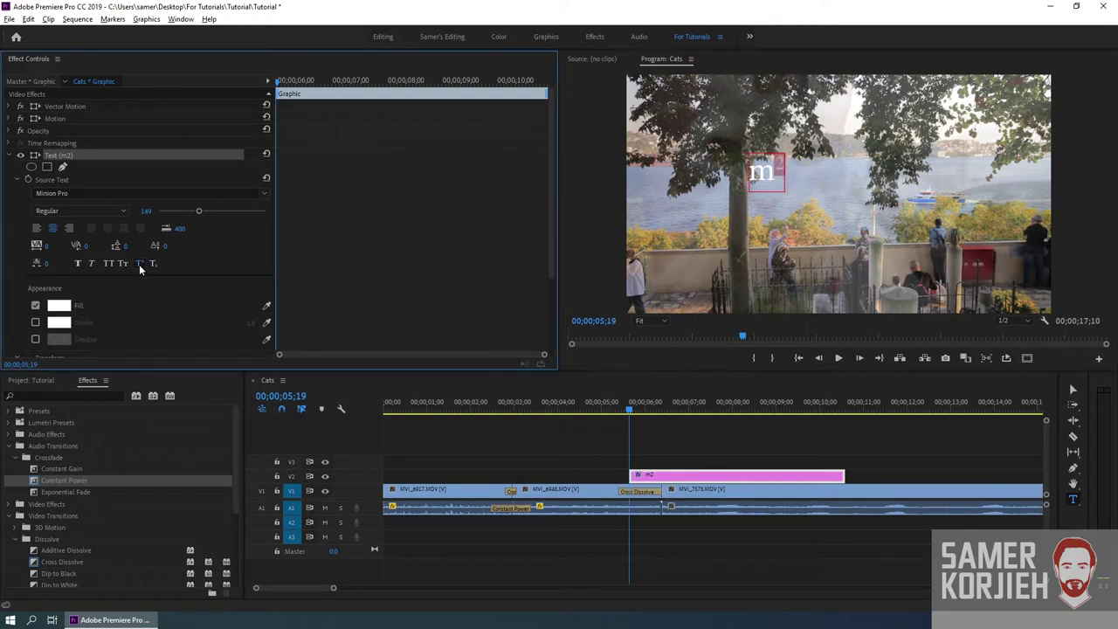
click(778, 165)
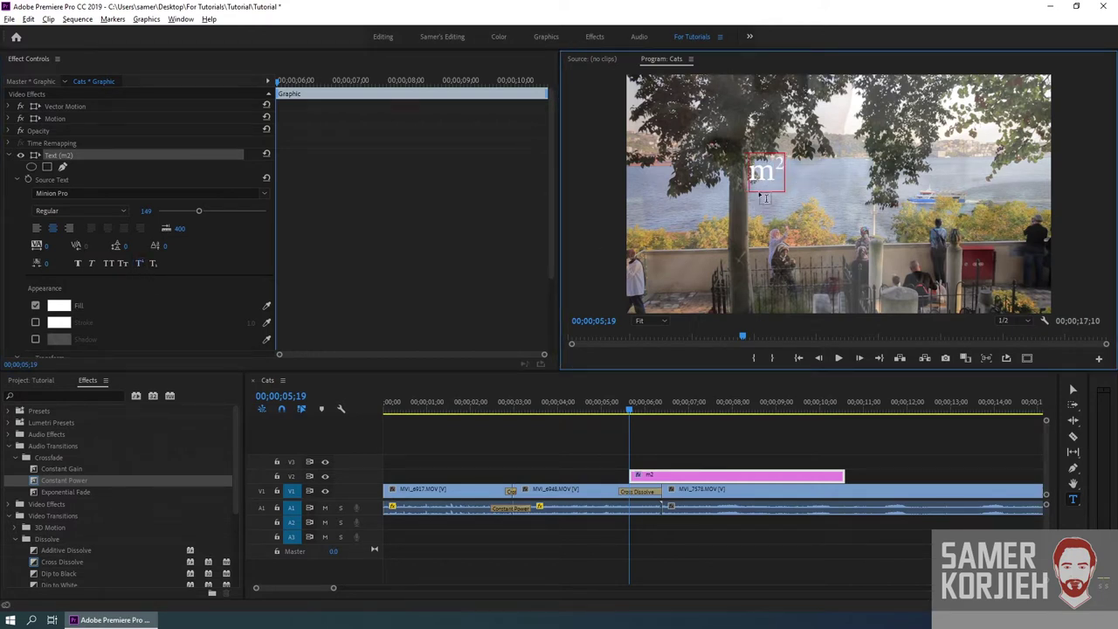
drag(774, 164, 786, 166)
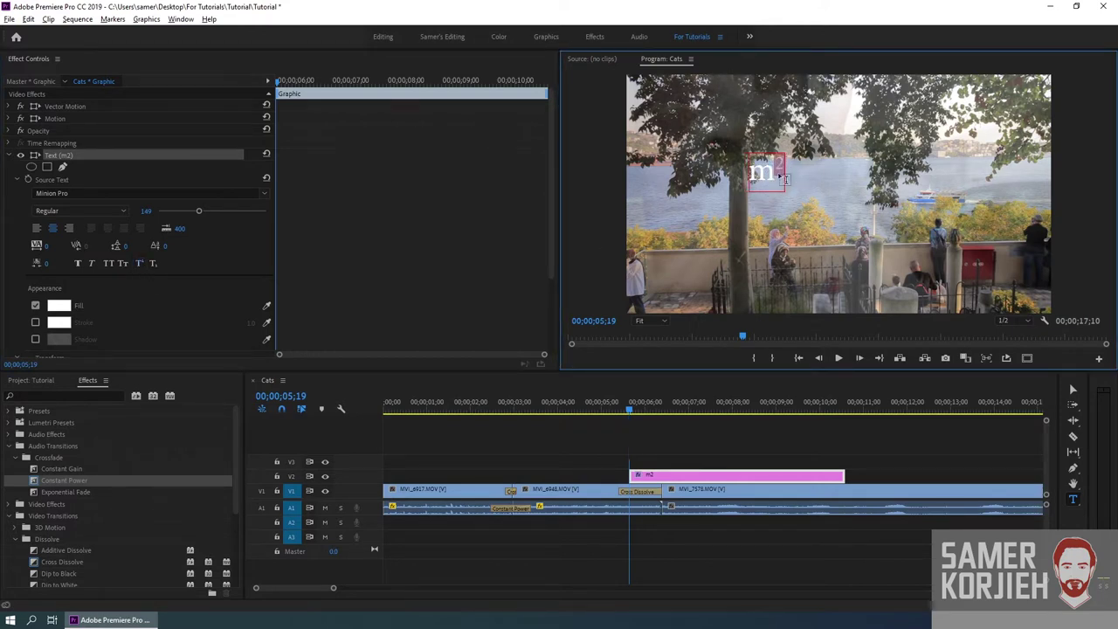
click(154, 264)
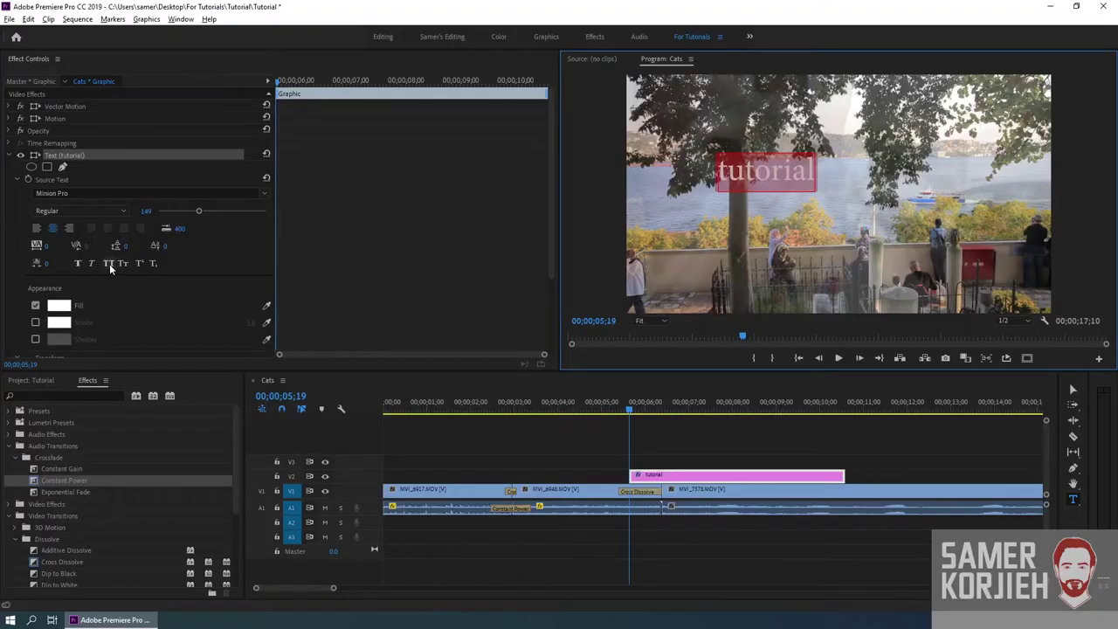
Step: Enable All Caps and center alignment so the title reads TUTORIAL
click(110, 264)
click(56, 231)
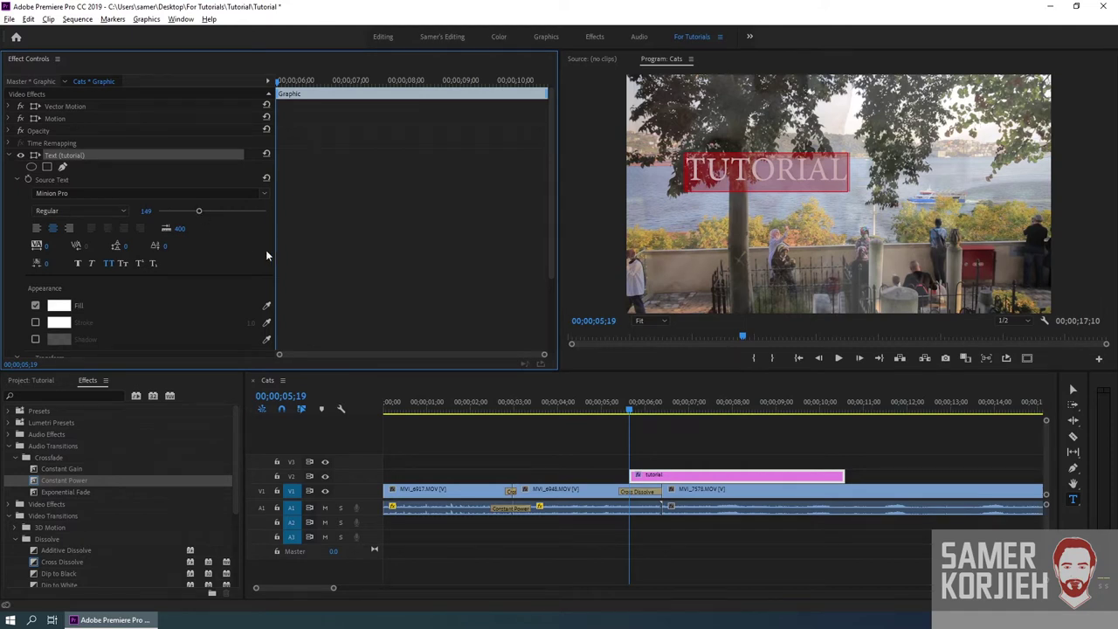
scroll(166, 261, down, 3)
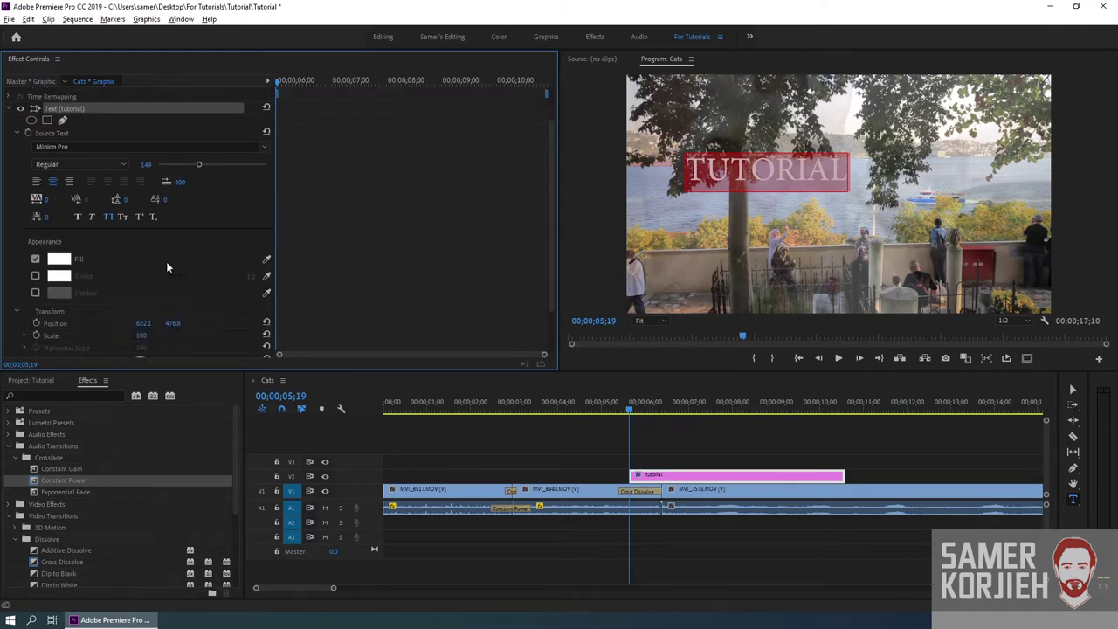
click(64, 249)
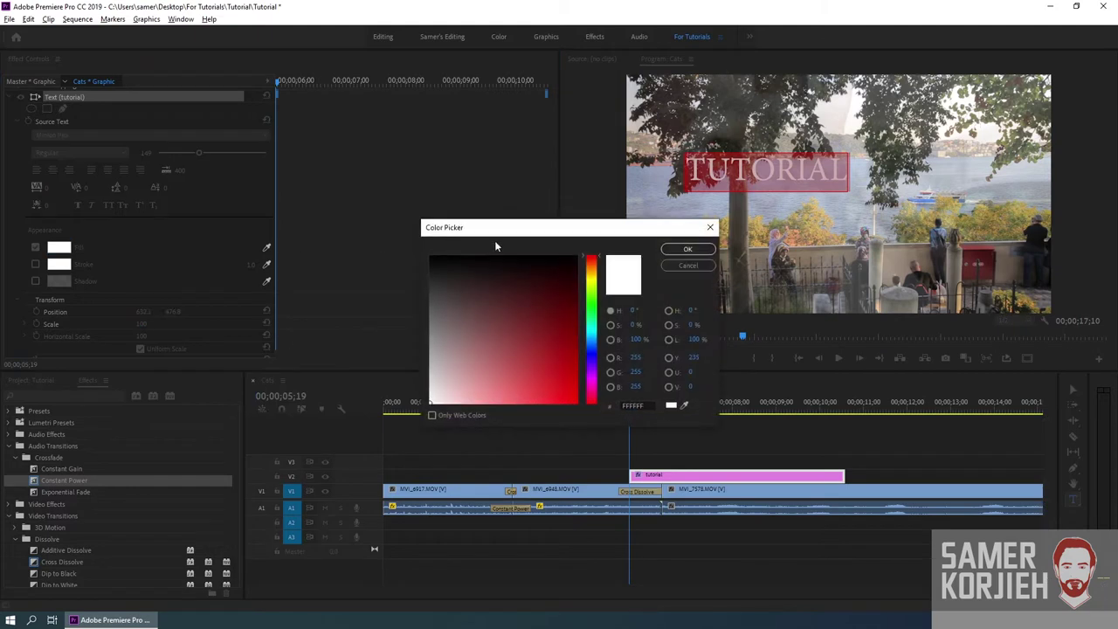
mouse_move(597, 278)
mouse_down()
mouse_move(594, 383)
mouse_move(597, 257)
mouse_up()
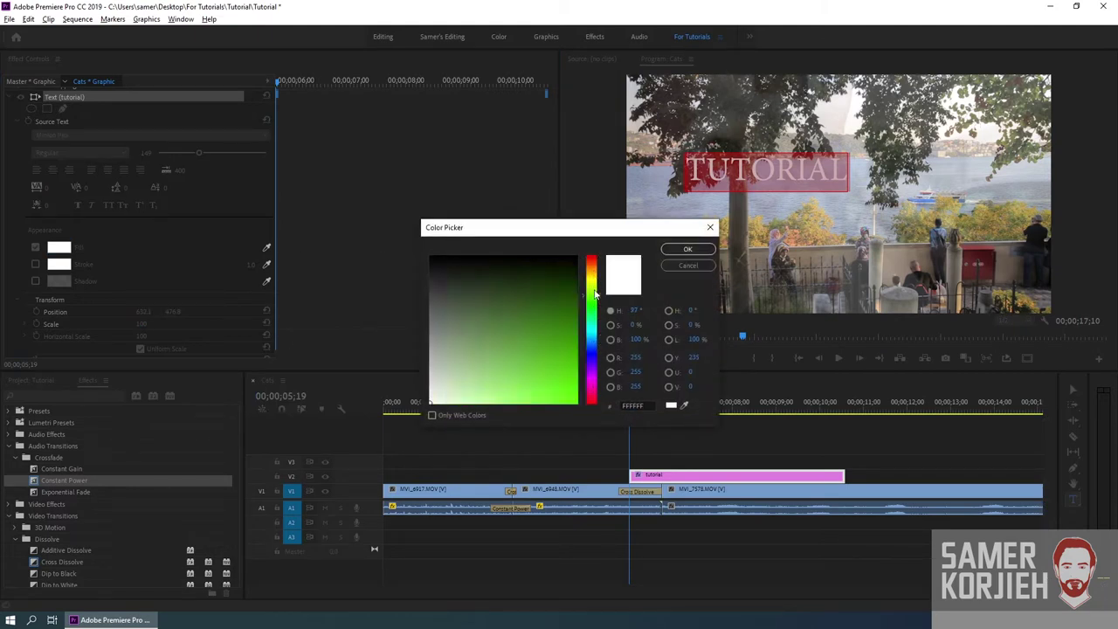
drag(561, 367, 597, 416)
mouse_move(594, 332)
mouse_down()
mouse_move(591, 346)
mouse_move(576, 283)
mouse_move(366, 433)
mouse_move(480, 308)
mouse_move(322, 452)
mouse_up()
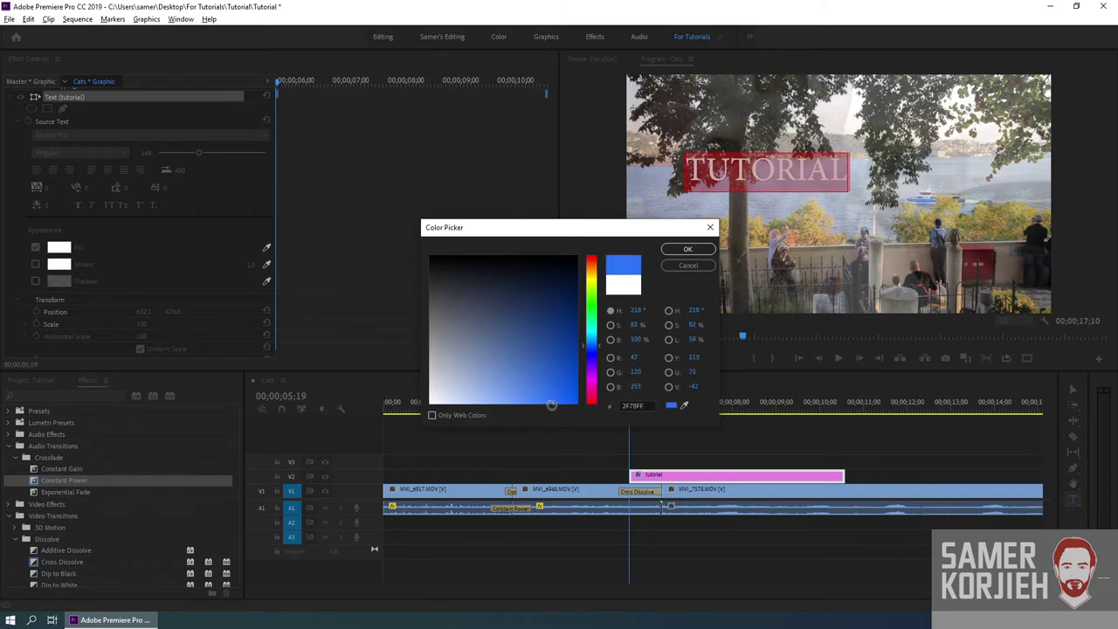
drag(322, 453, 313, 468)
click(689, 250)
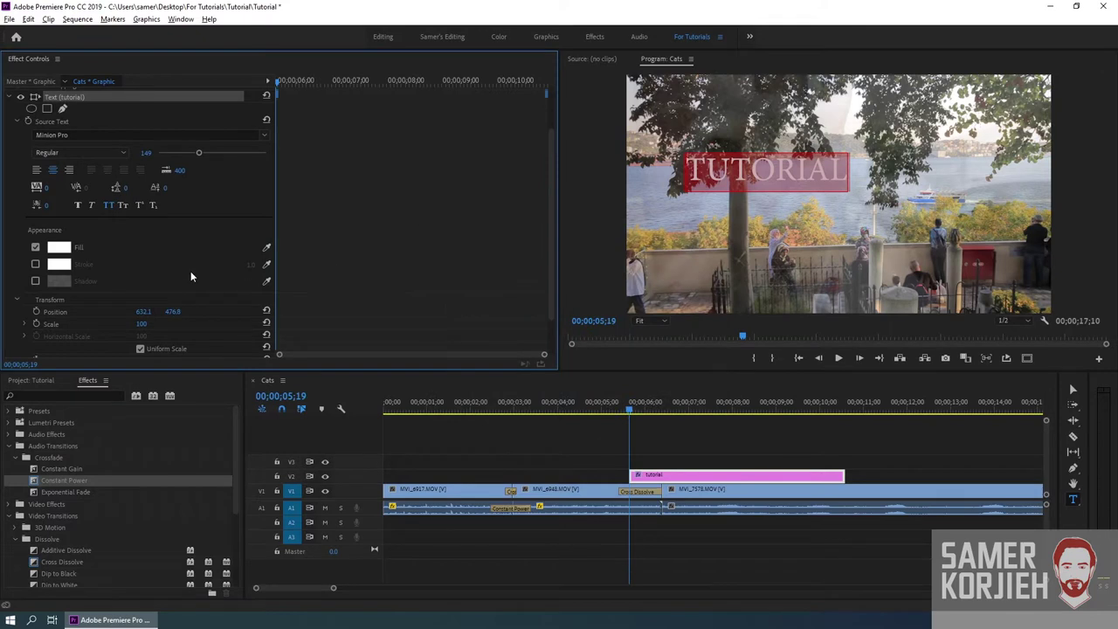
Step: Move the title around via Position X and Y, then reset it to 960.0, 540.0
scroll(69, 306, down, 2)
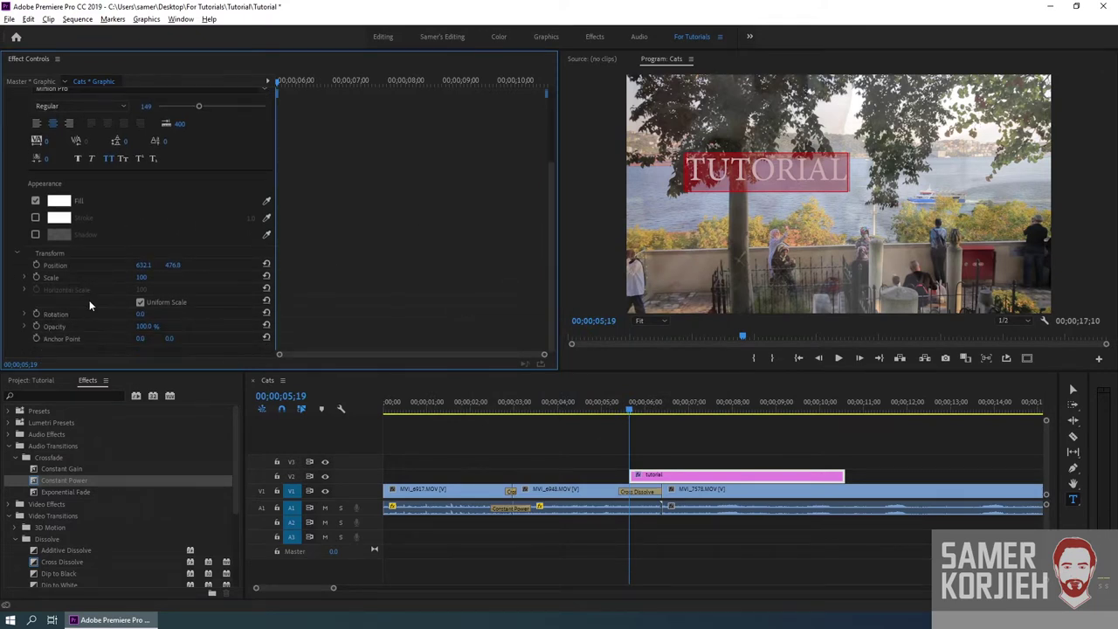
drag(144, 265, 175, 265)
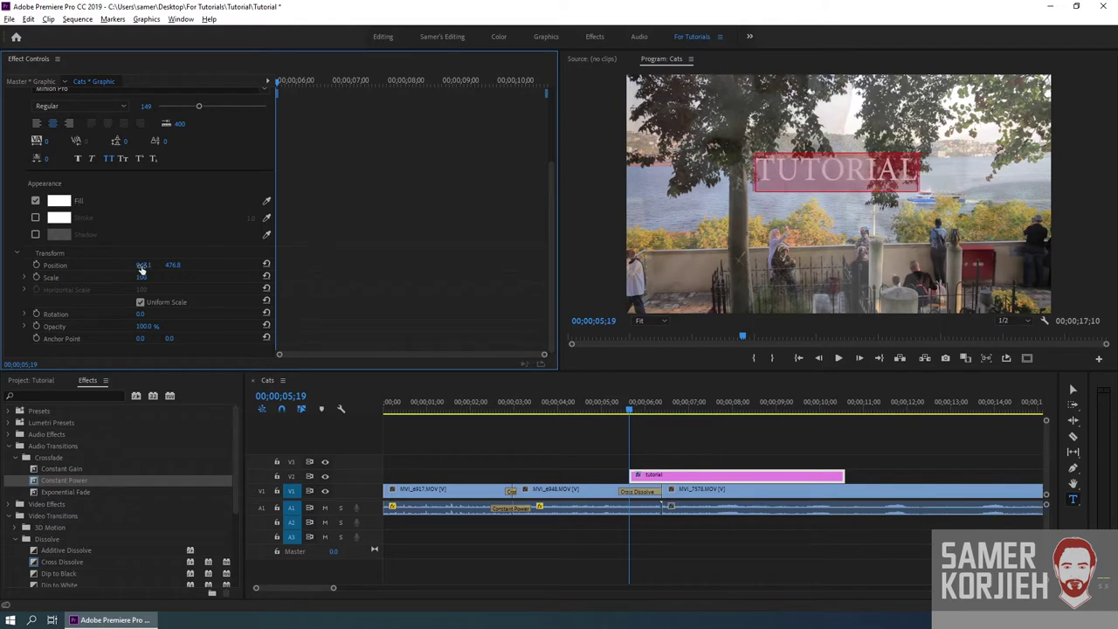
drag(146, 265, 161, 265)
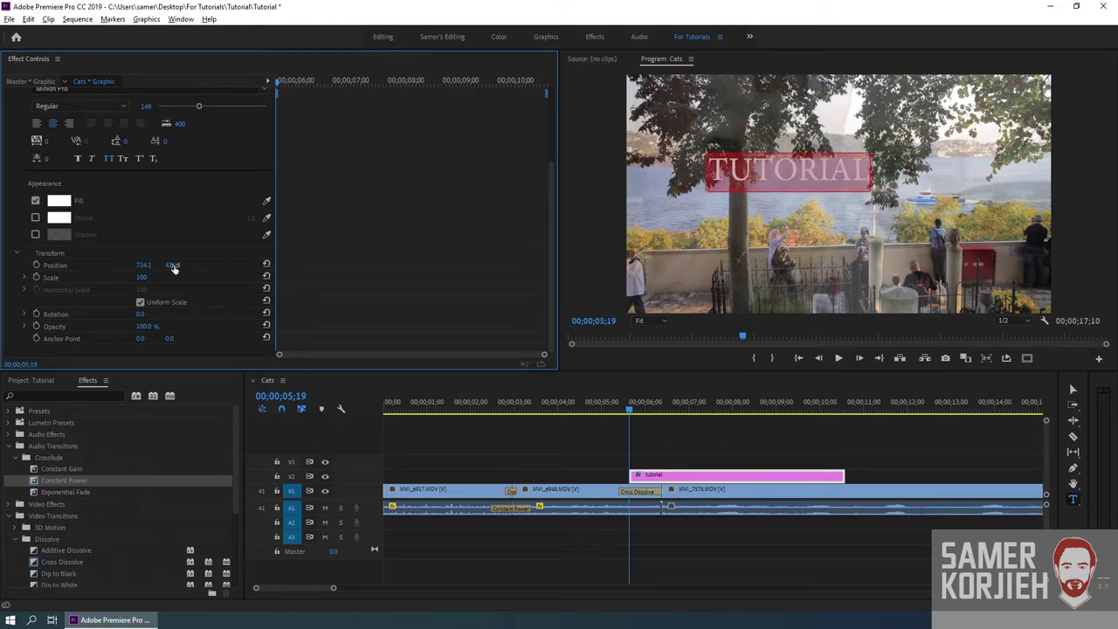
mouse_move(171, 265)
mouse_down()
mouse_move(131, 264)
mouse_move(188, 265)
mouse_up()
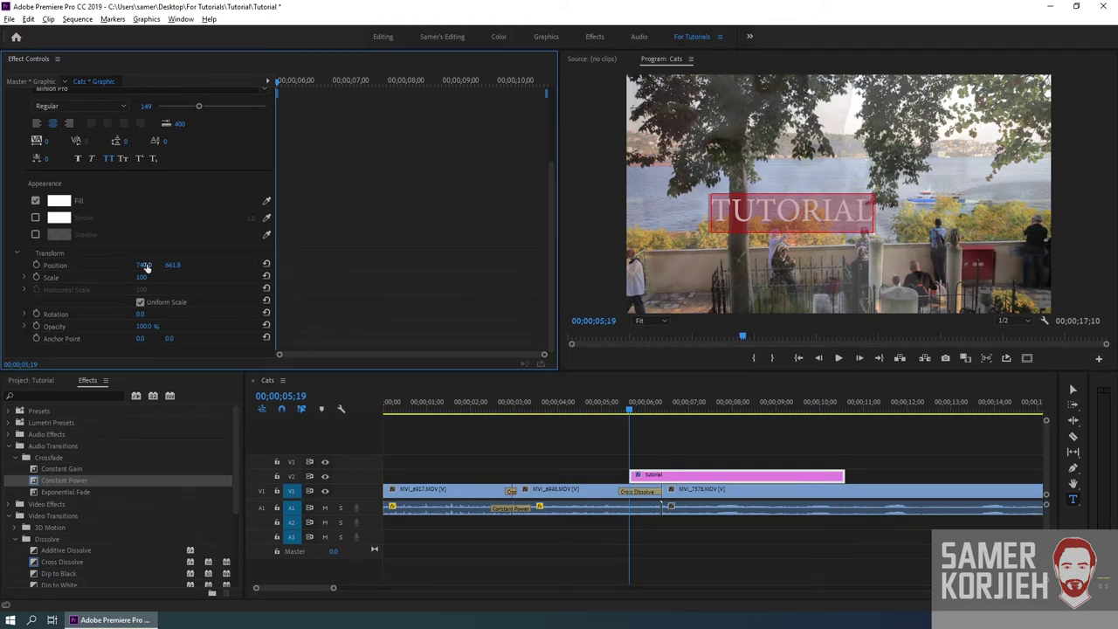
click(268, 264)
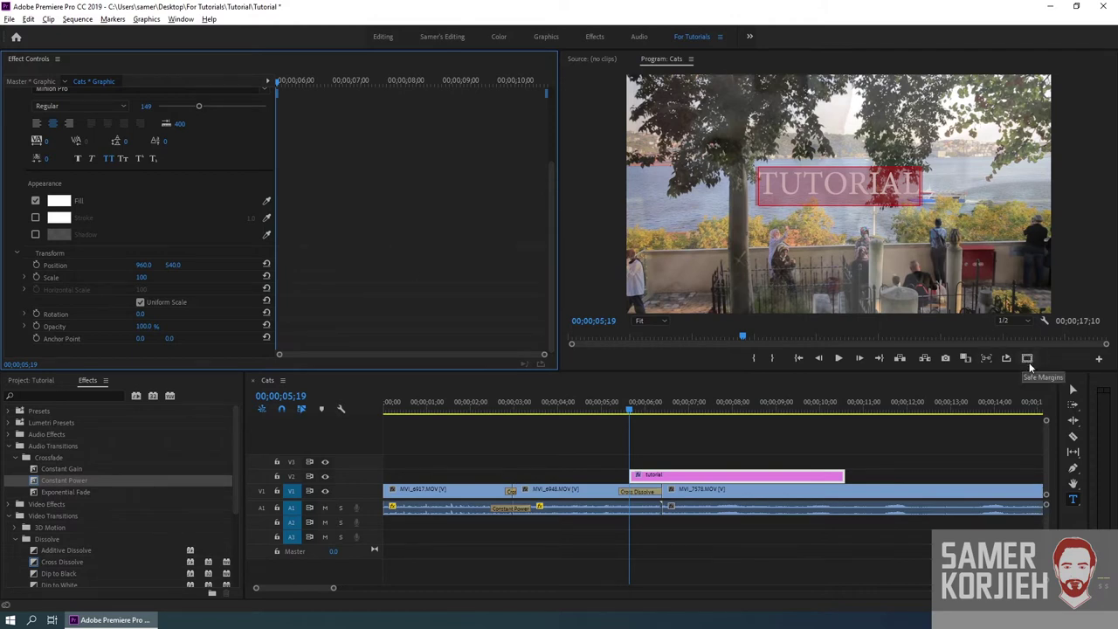
click(1100, 362)
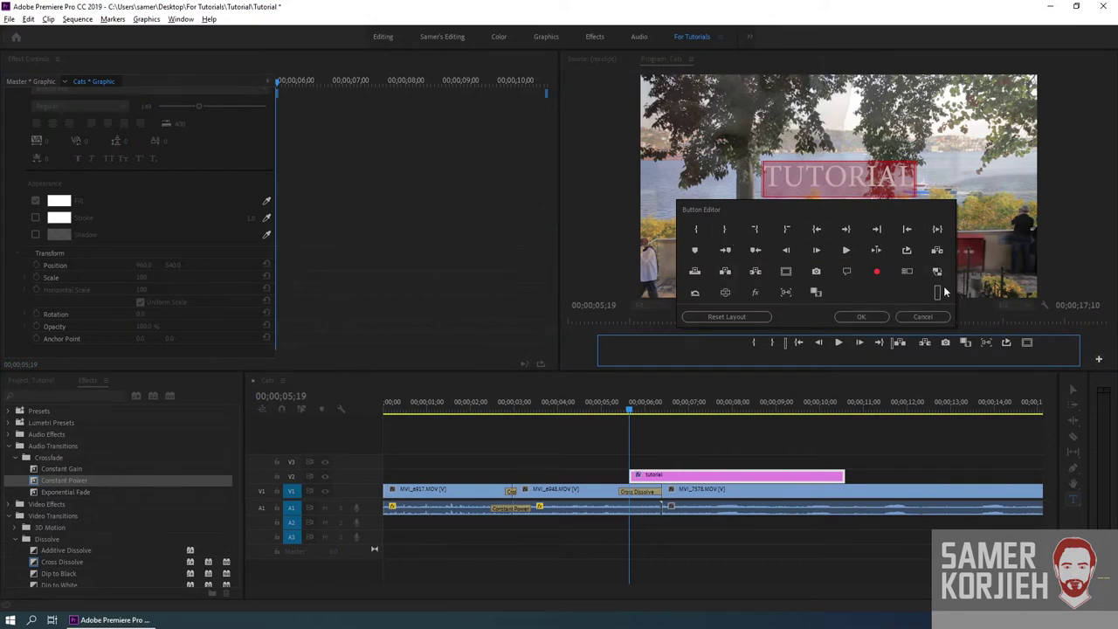
Step: Add Safe Margins to the Program monitor buttons, show the guides, and lower the title to Y 583.0
drag(1027, 343, 886, 302)
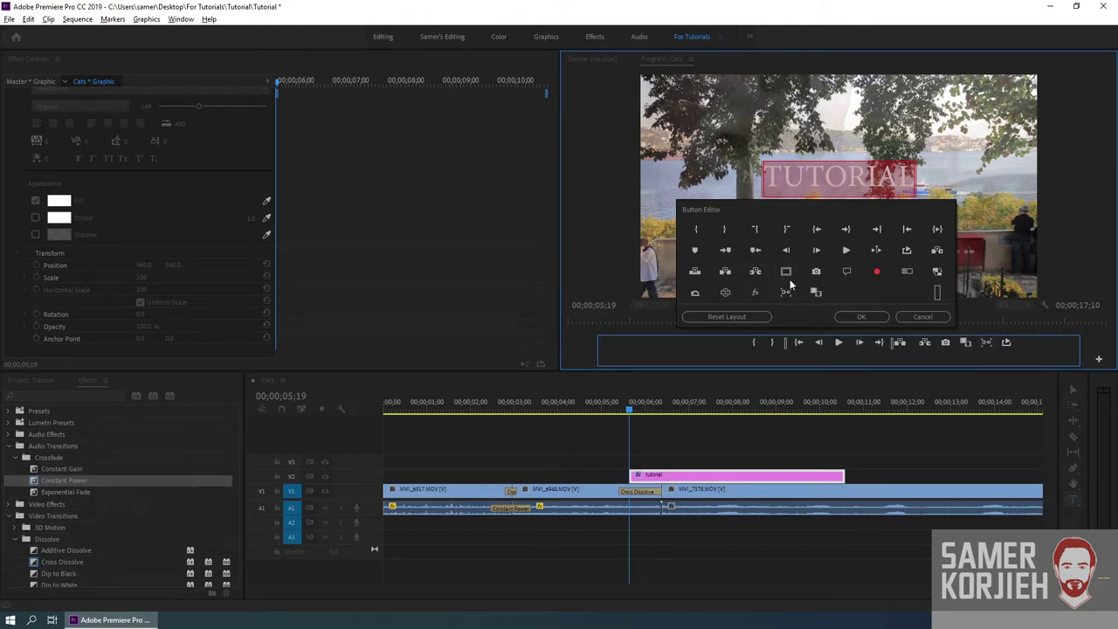
drag(788, 274, 1027, 345)
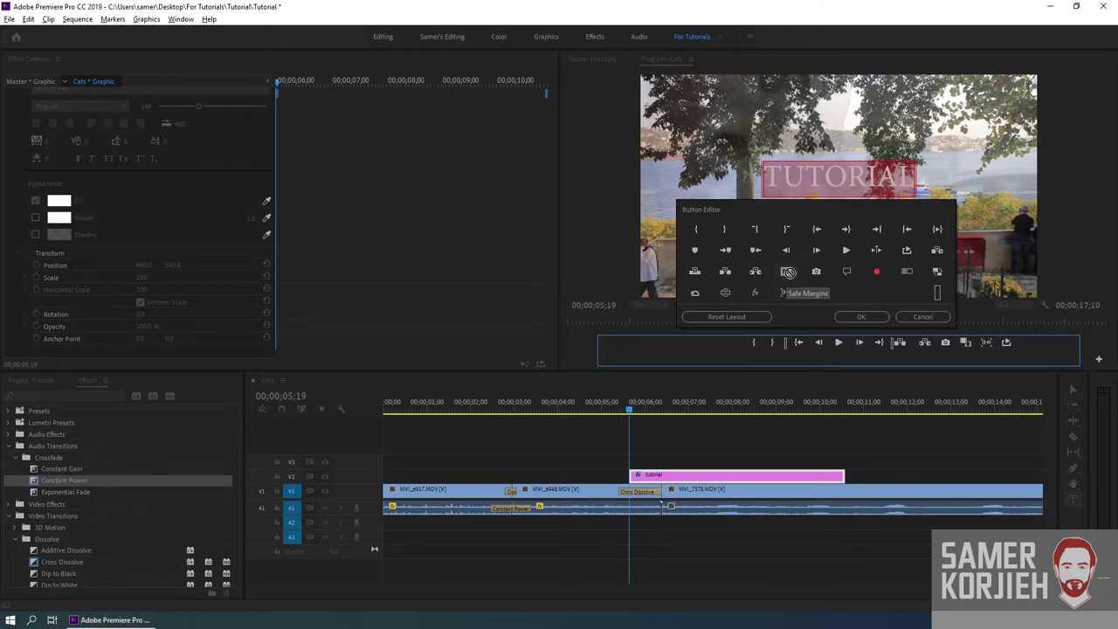
click(862, 318)
click(1028, 358)
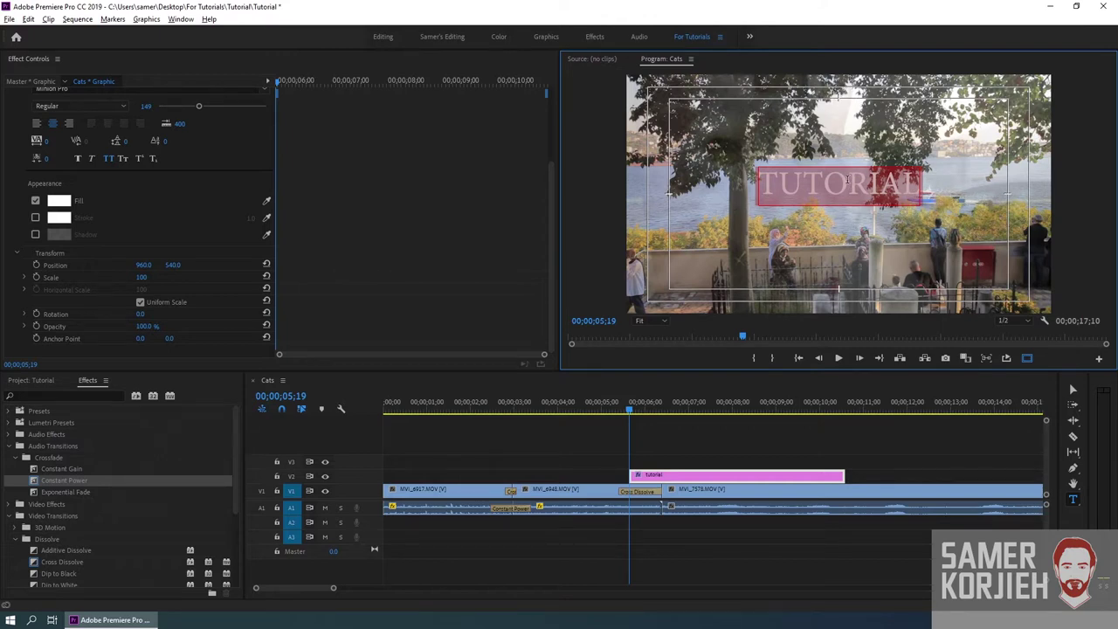
drag(175, 265, 213, 265)
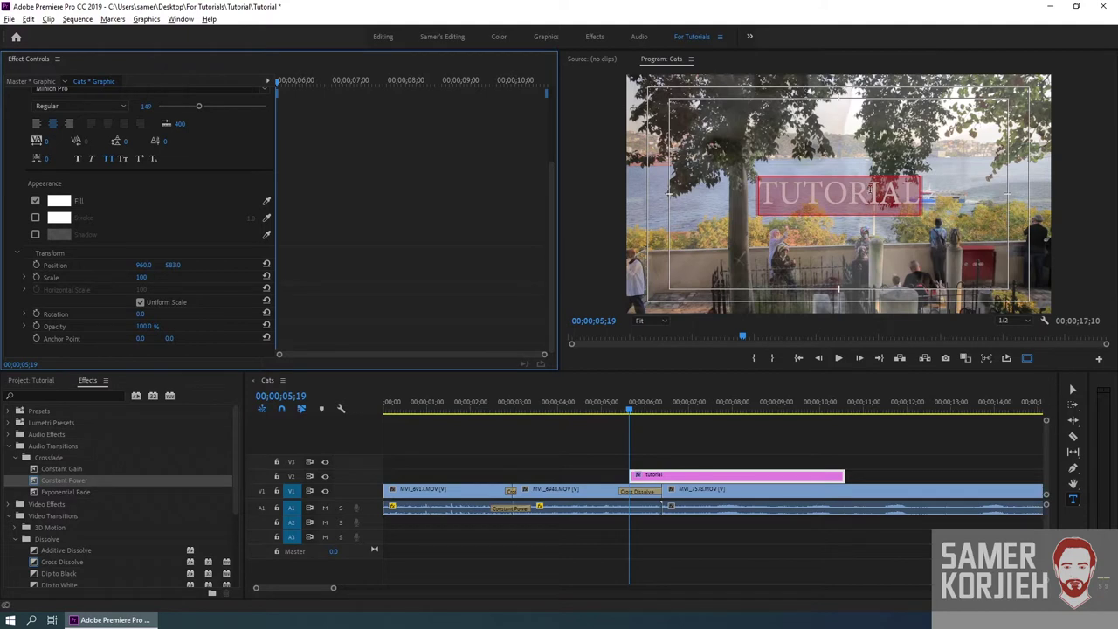
Step: Hide the safe margins, enlarge the title's scale to about 349, then reset it to 100
click(1028, 359)
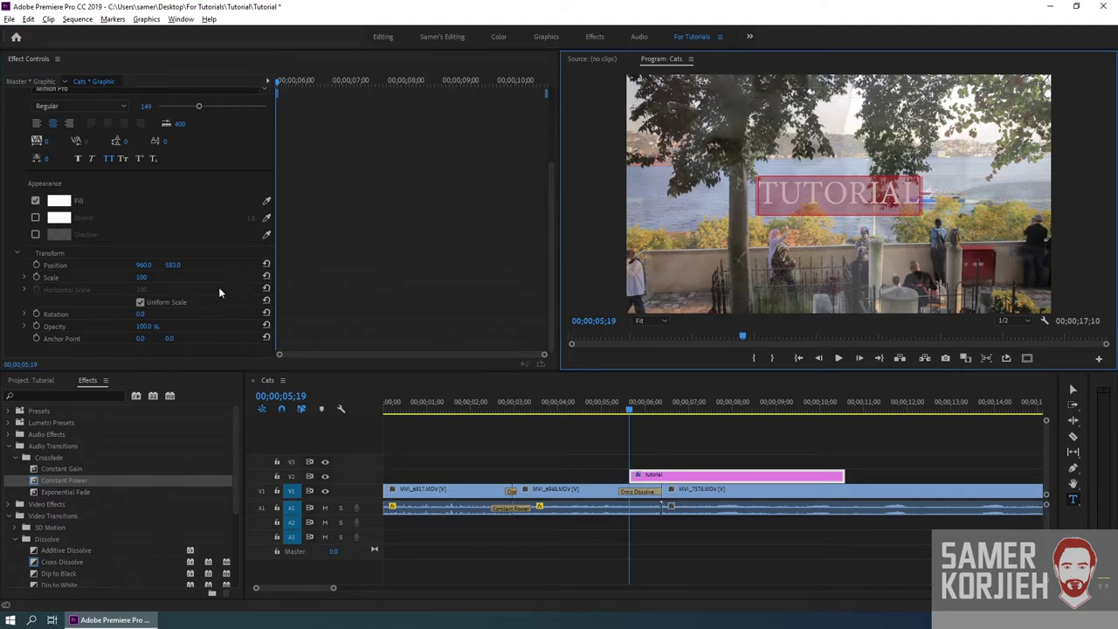
click(141, 280)
mouse_move(142, 277)
mouse_down()
mouse_move(201, 277)
mouse_move(150, 277)
mouse_up()
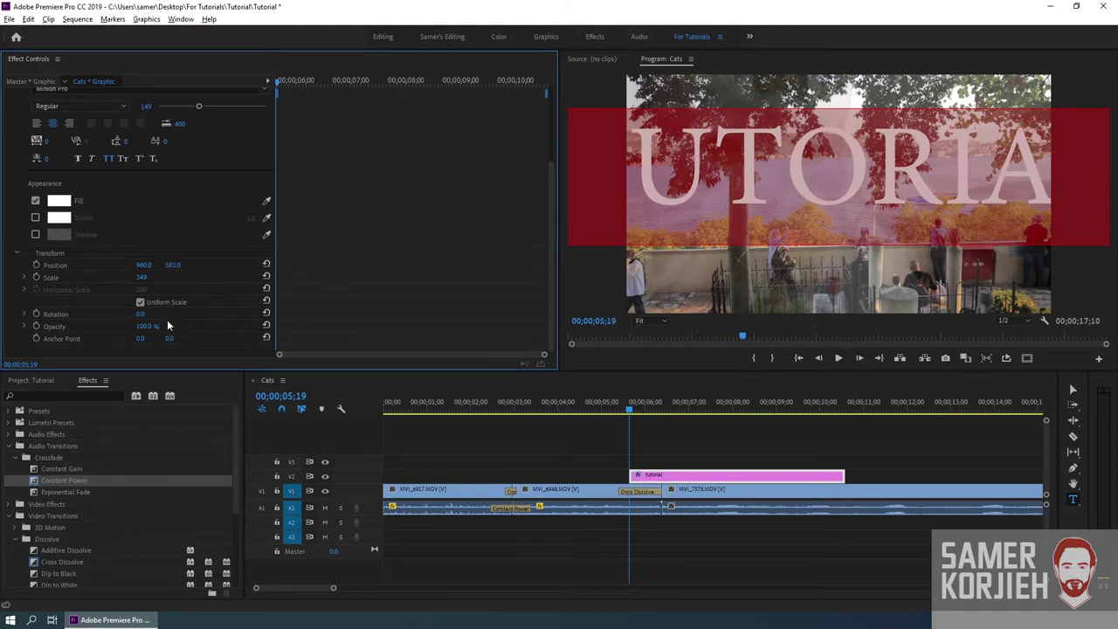
click(267, 277)
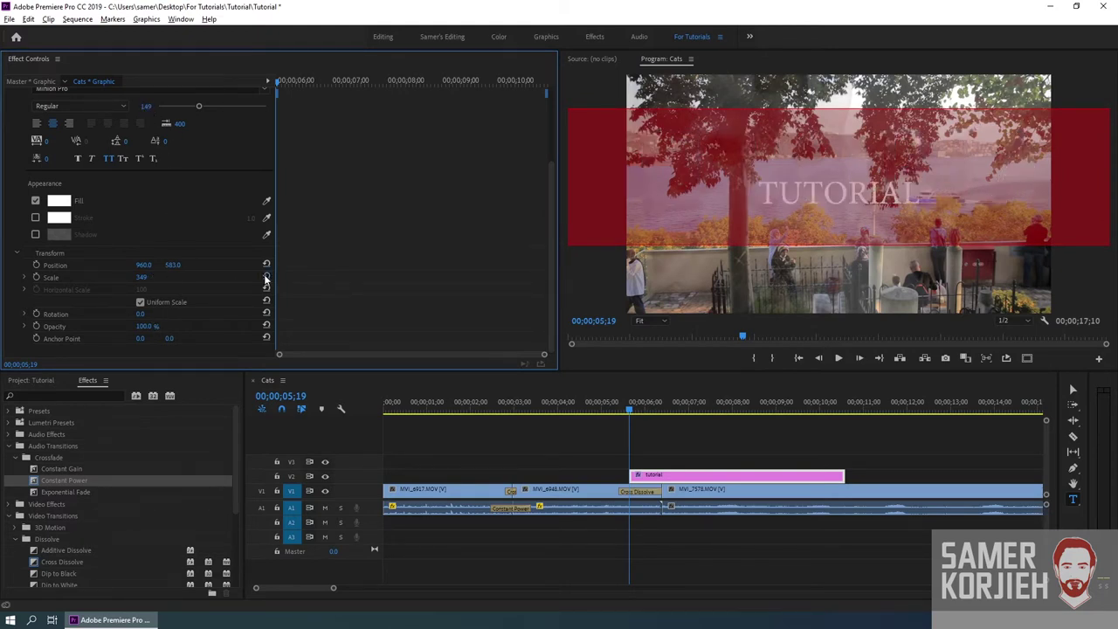
click(140, 302)
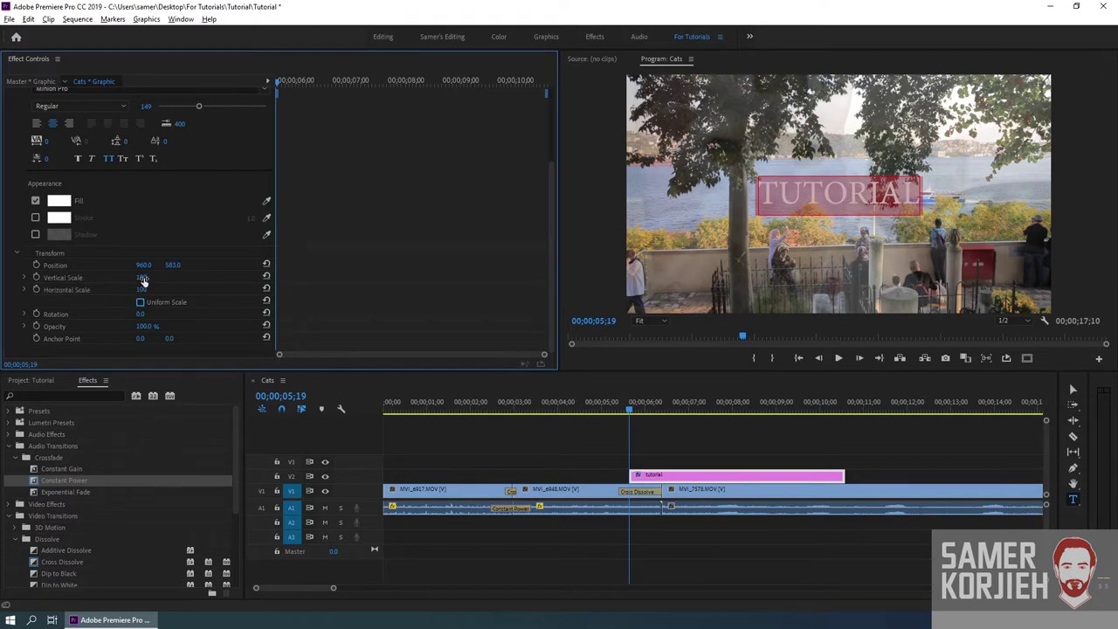
drag(142, 278, 148, 278)
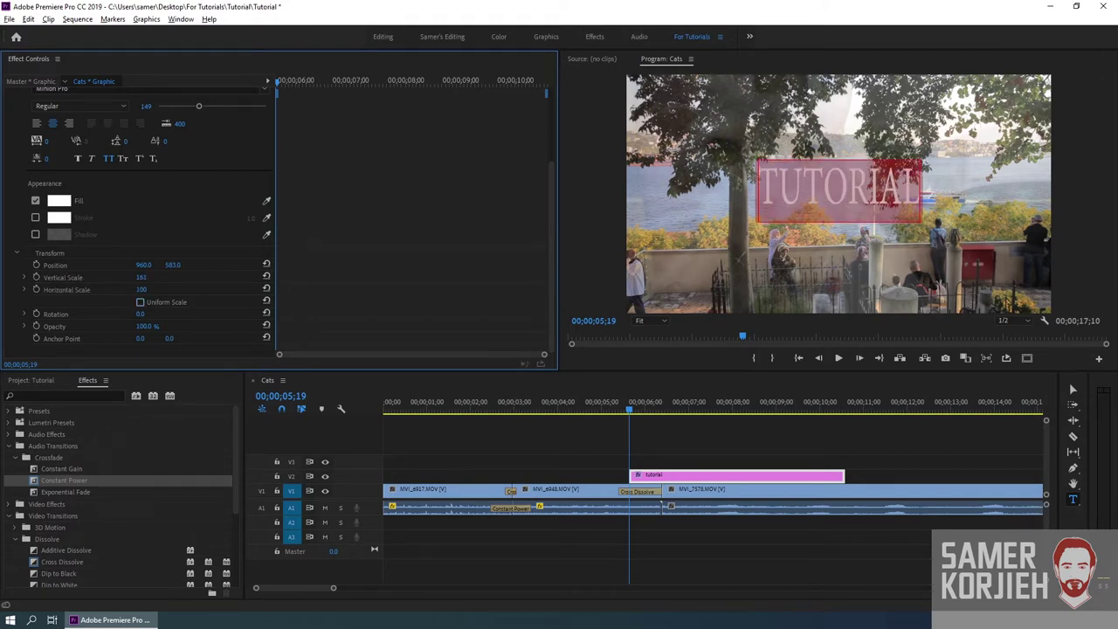
mouse_move(143, 278)
mouse_down()
mouse_move(178, 278)
mouse_move(108, 277)
mouse_move(175, 290)
mouse_move(158, 289)
mouse_up()
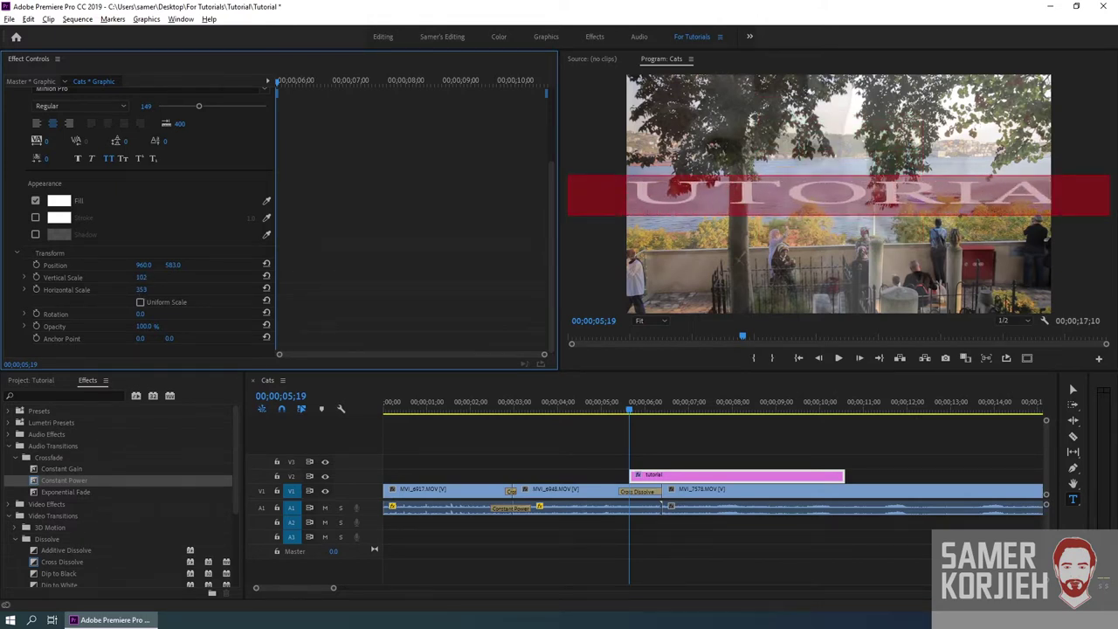
drag(158, 289, 218, 289)
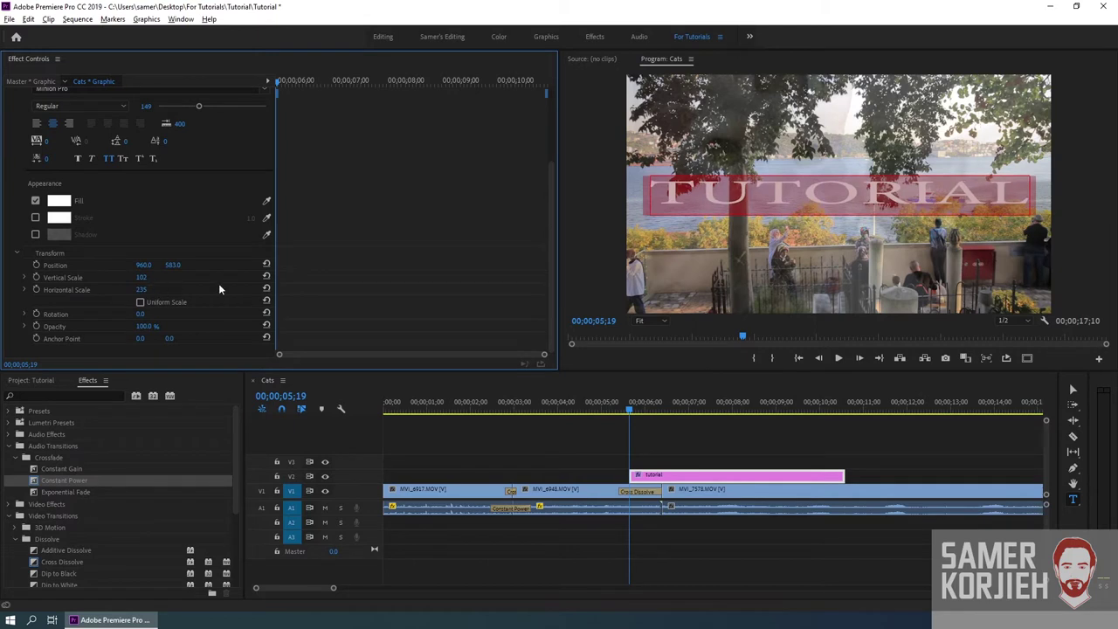
click(267, 289)
click(266, 276)
click(140, 302)
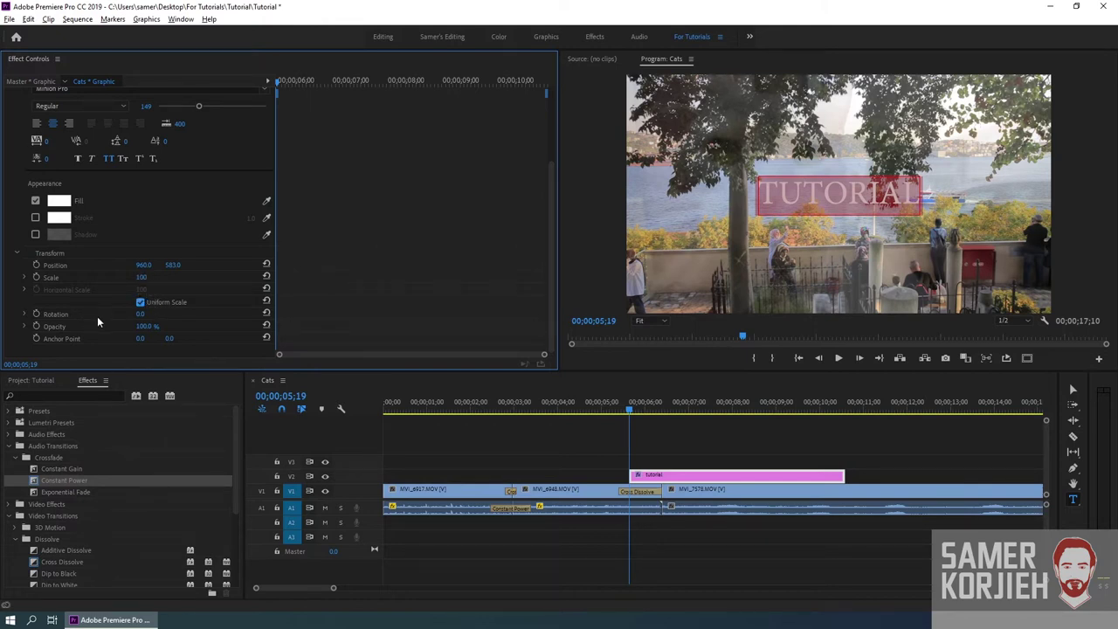
mouse_move(139, 314)
mouse_down()
mouse_move(205, 314)
mouse_move(128, 313)
mouse_up()
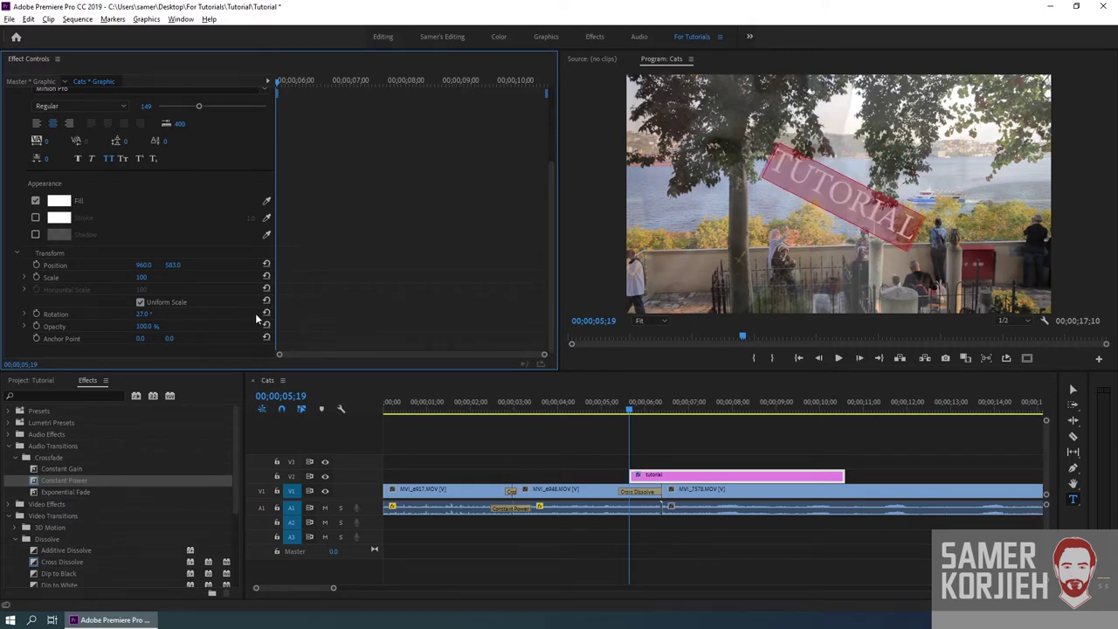
Step: Reset the title's rotation to 0° and set its opacity to 28%, then 50%
click(267, 313)
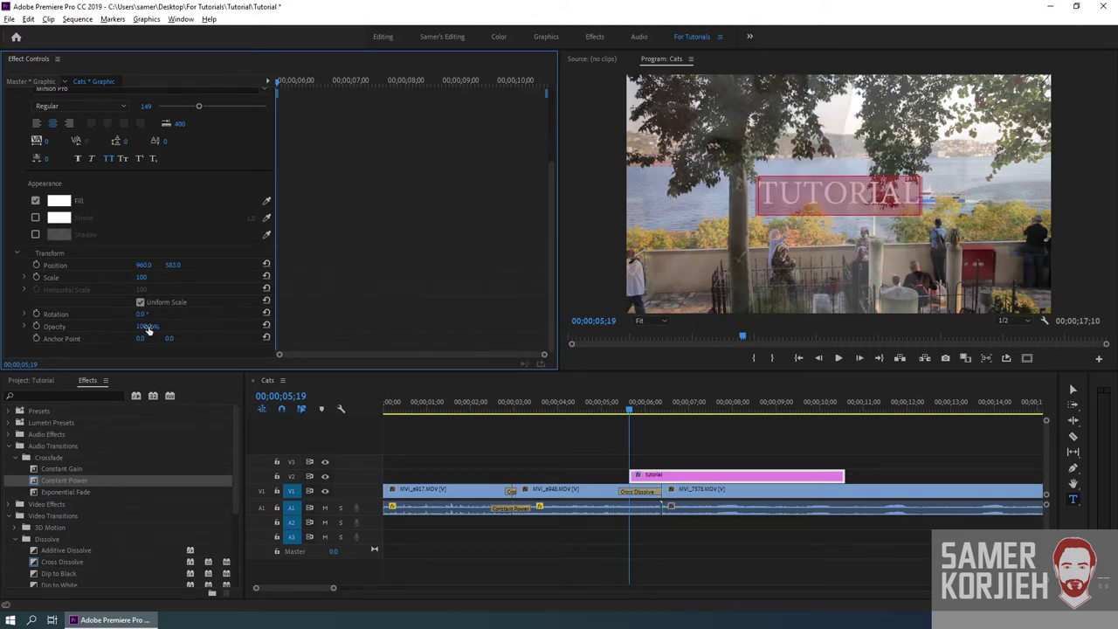
click(144, 326)
text(28)
key(Return)
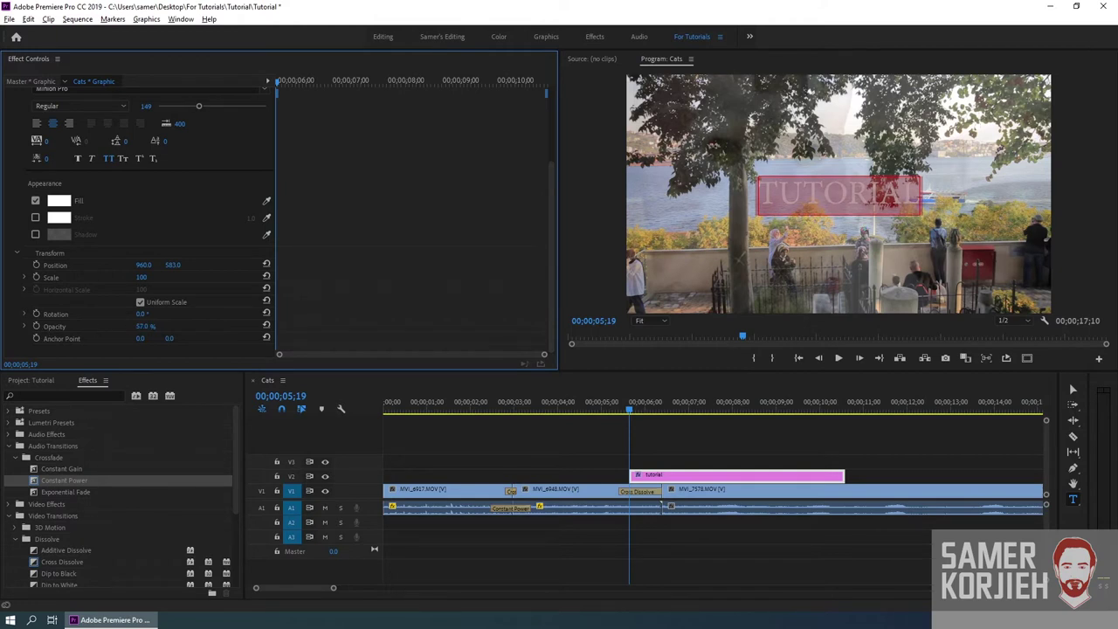
mouse_move(144, 326)
mouse_down()
mouse_move(206, 326)
mouse_move(122, 326)
mouse_up()
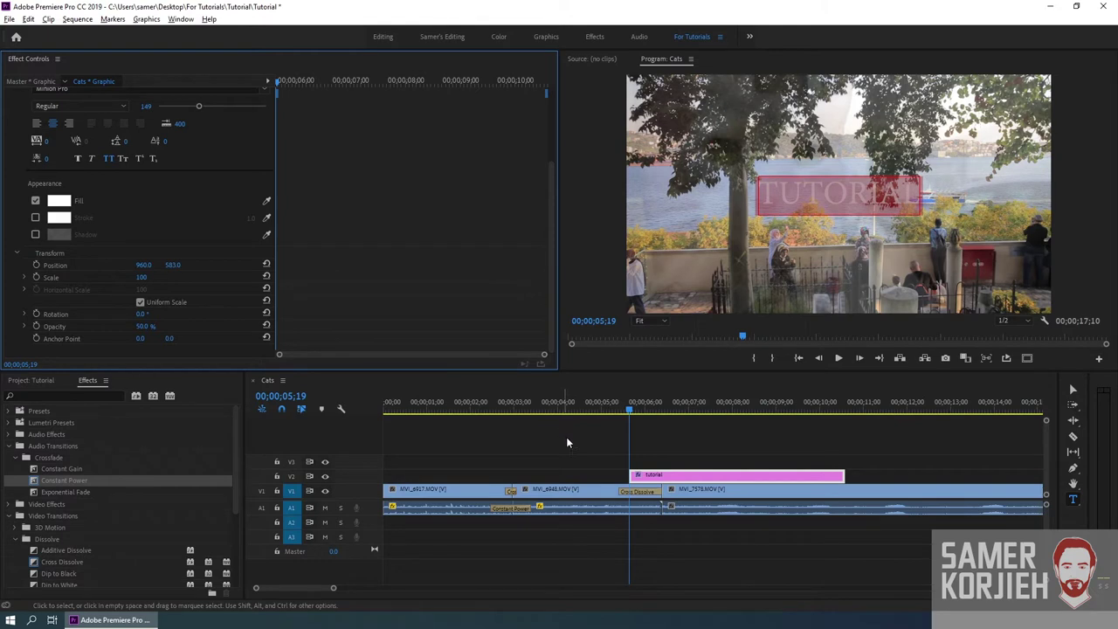
click(718, 442)
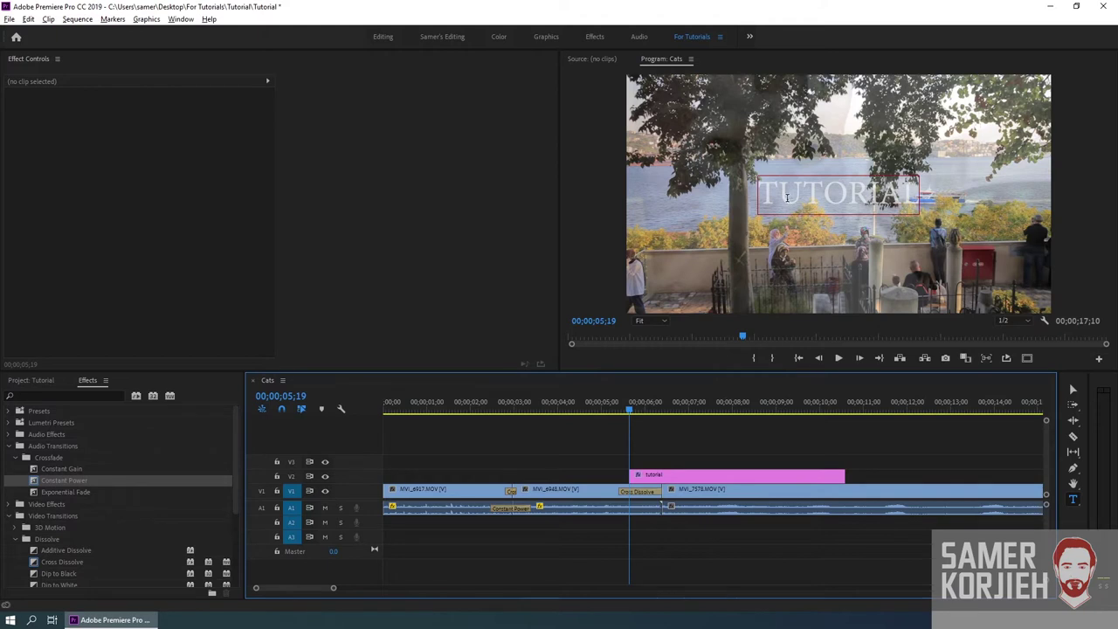
Step: Select the tutorial graphic clip on V2 to show its properties in Effect Controls
click(640, 476)
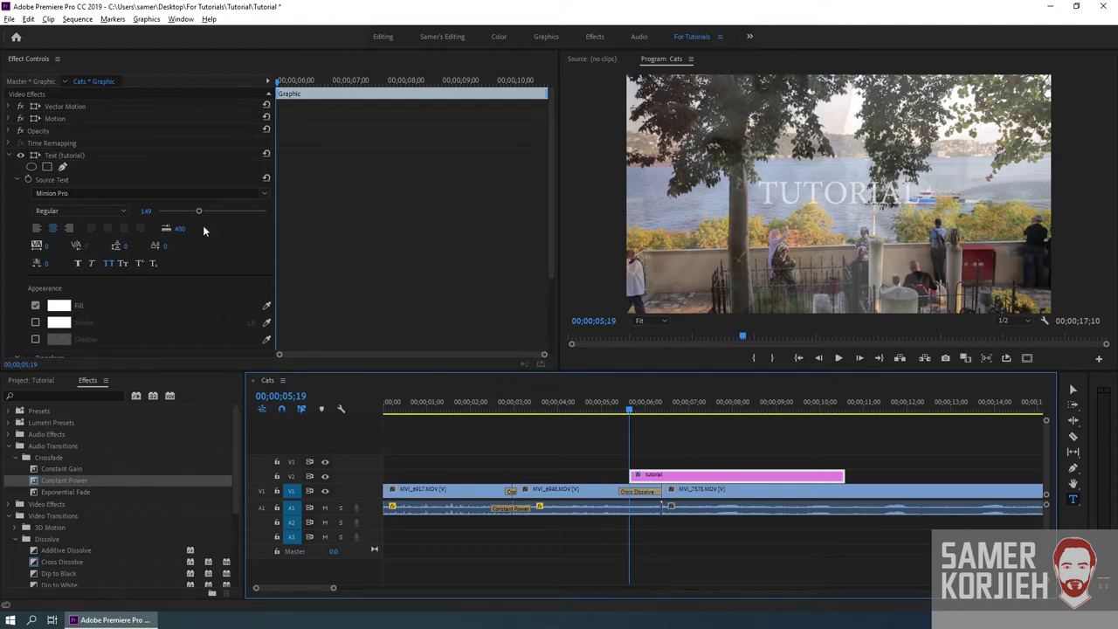
click(646, 466)
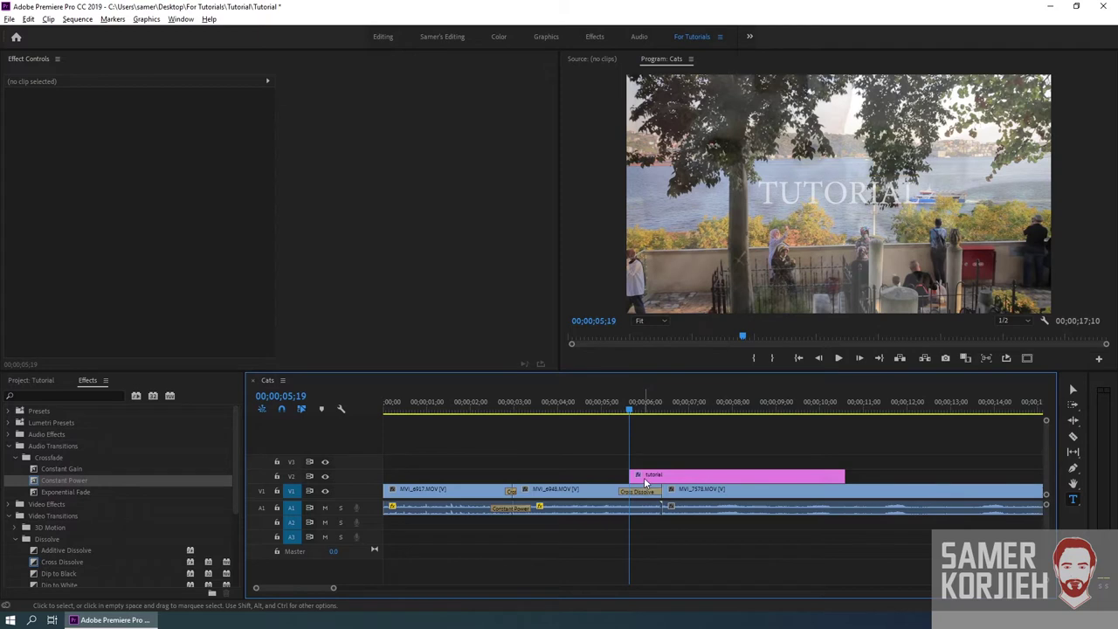
click(643, 477)
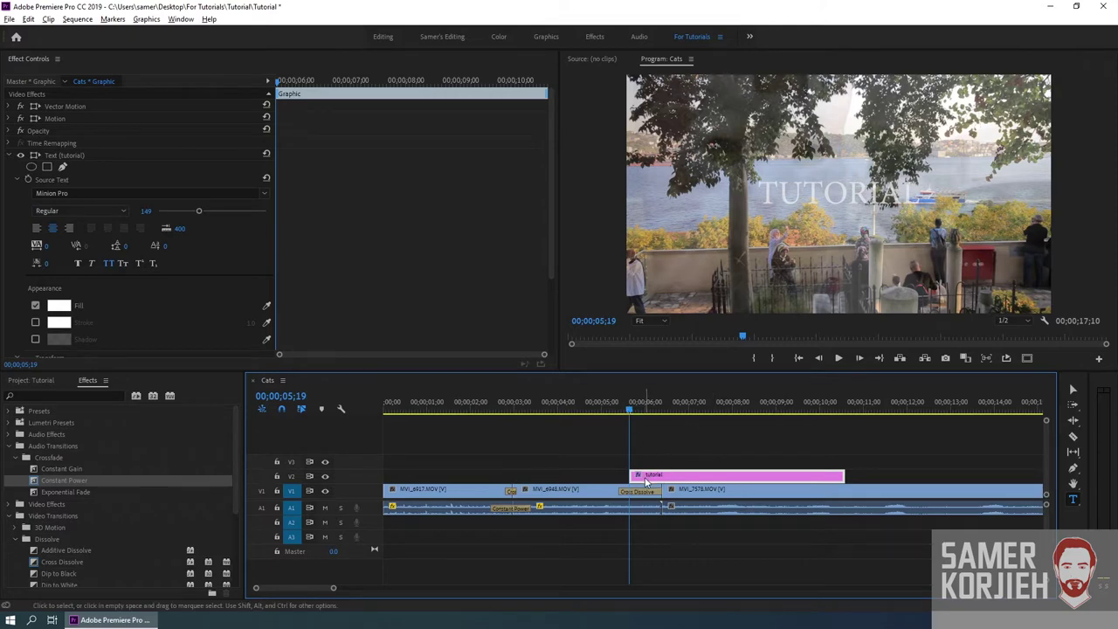
click(615, 458)
click(683, 473)
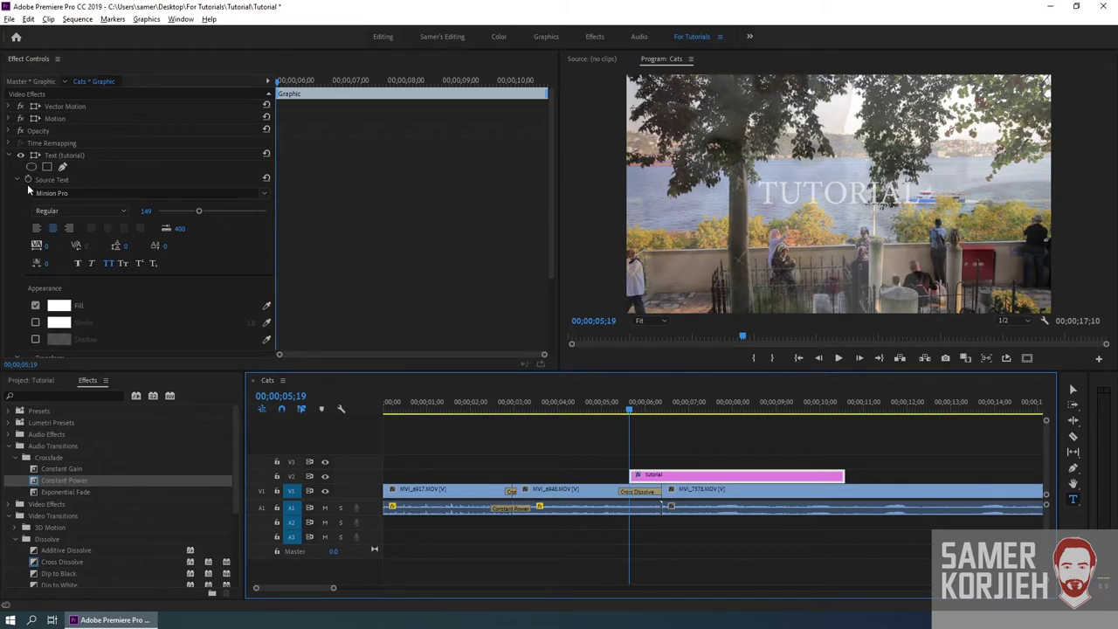
scroll(61, 256, down, 2)
scroll(61, 260, up, 2)
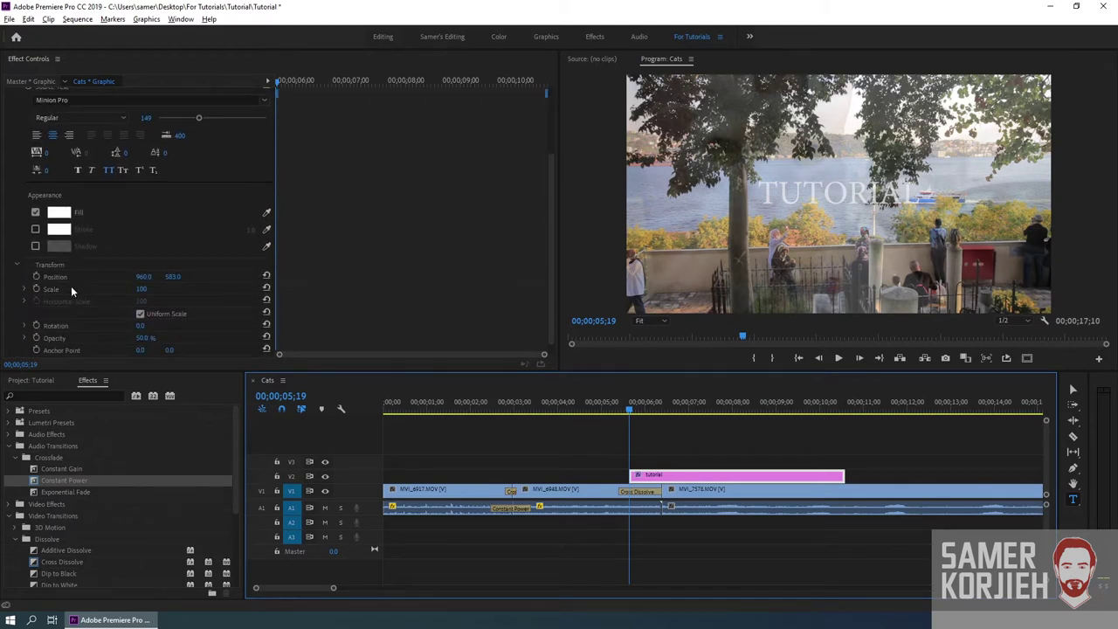
scroll(70, 286, up, 1)
Step: Collapse the properties, then expand Text (tutorial) and Source Text to show Minion Pro 149 settings
click(19, 180)
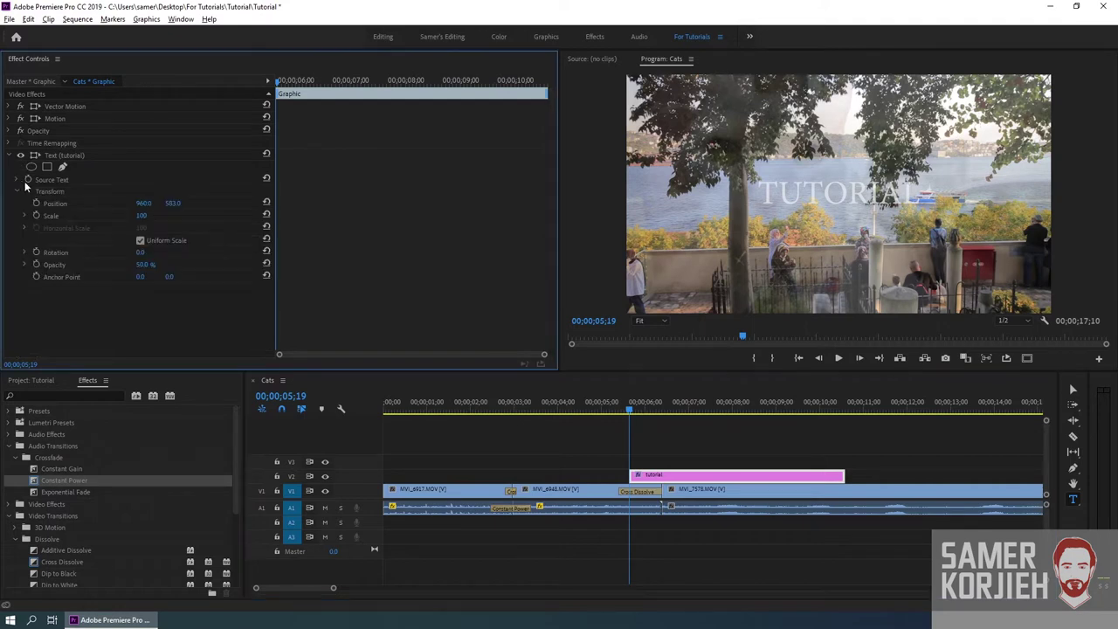
click(16, 192)
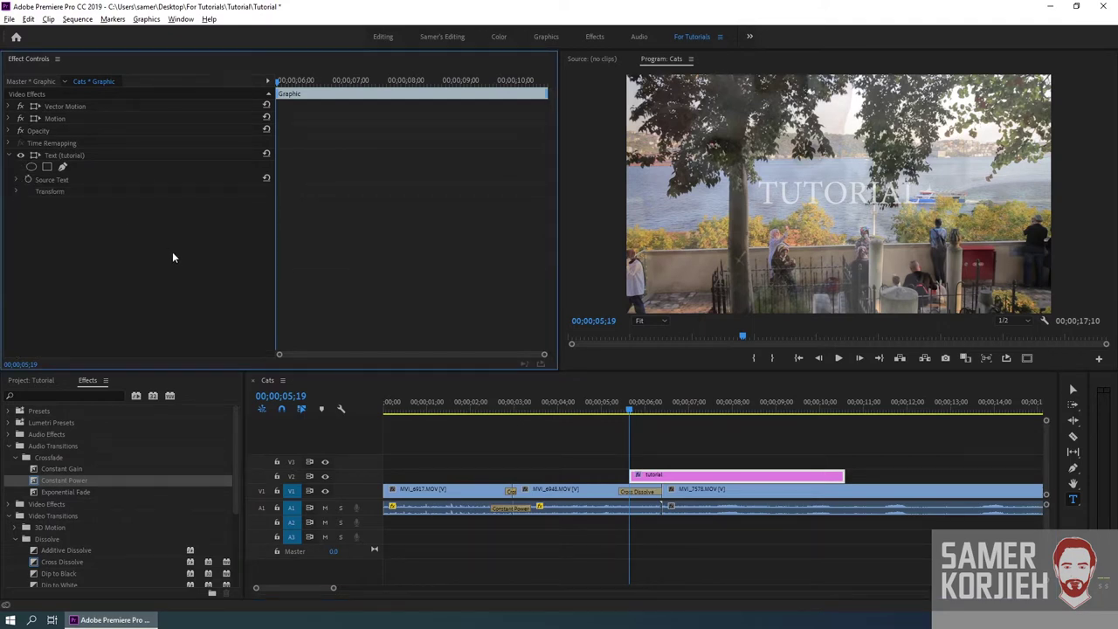
click(10, 156)
click(56, 155)
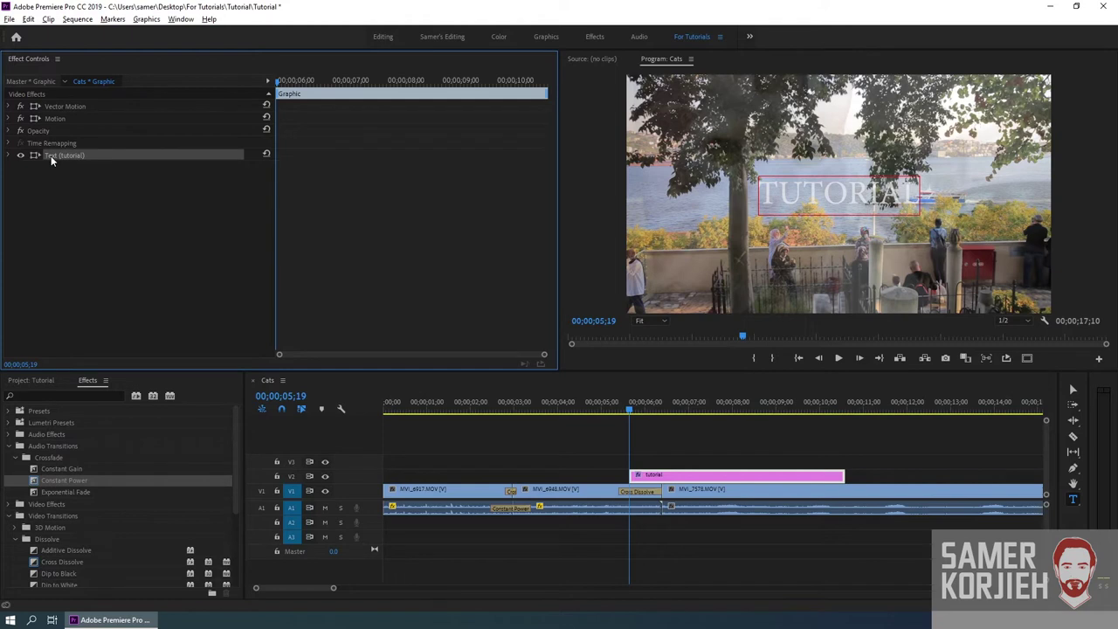
click(9, 156)
click(16, 180)
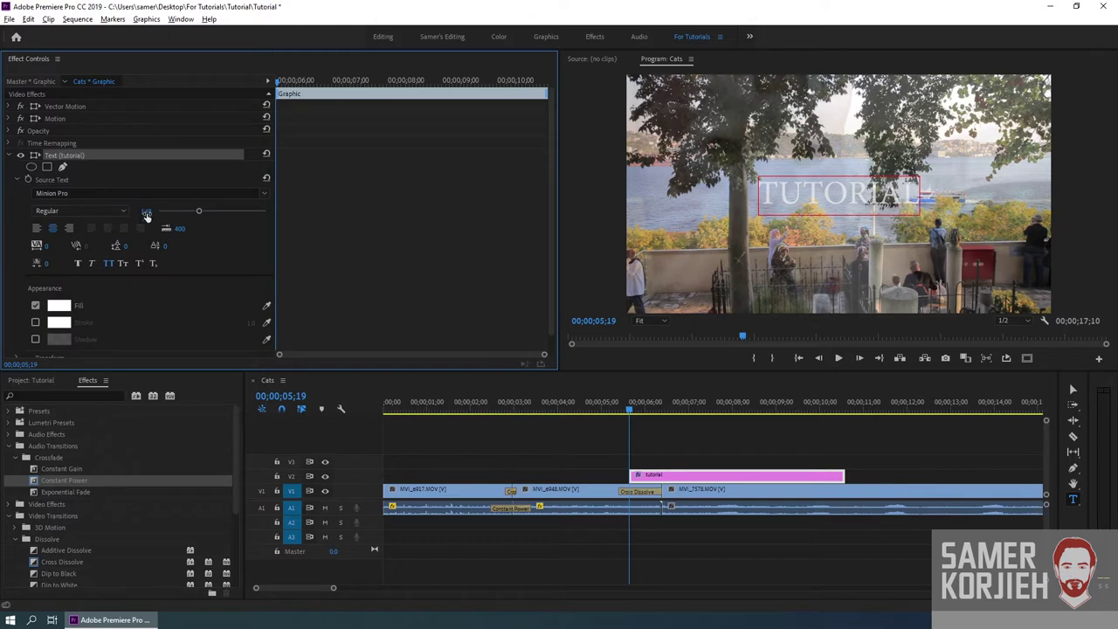
scroll(106, 302, down, 1)
click(17, 339)
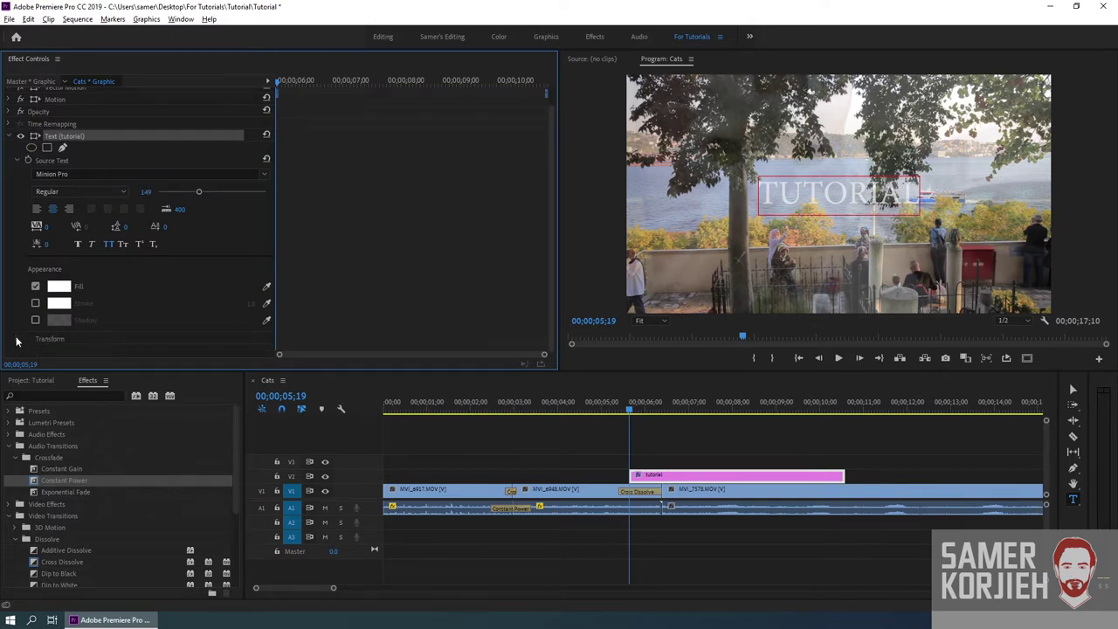
Step: Lower the TUTORIAL title's opacity to 23%, deselect it, and move the playhead to 00;00;07;04
scroll(92, 289, down, 4)
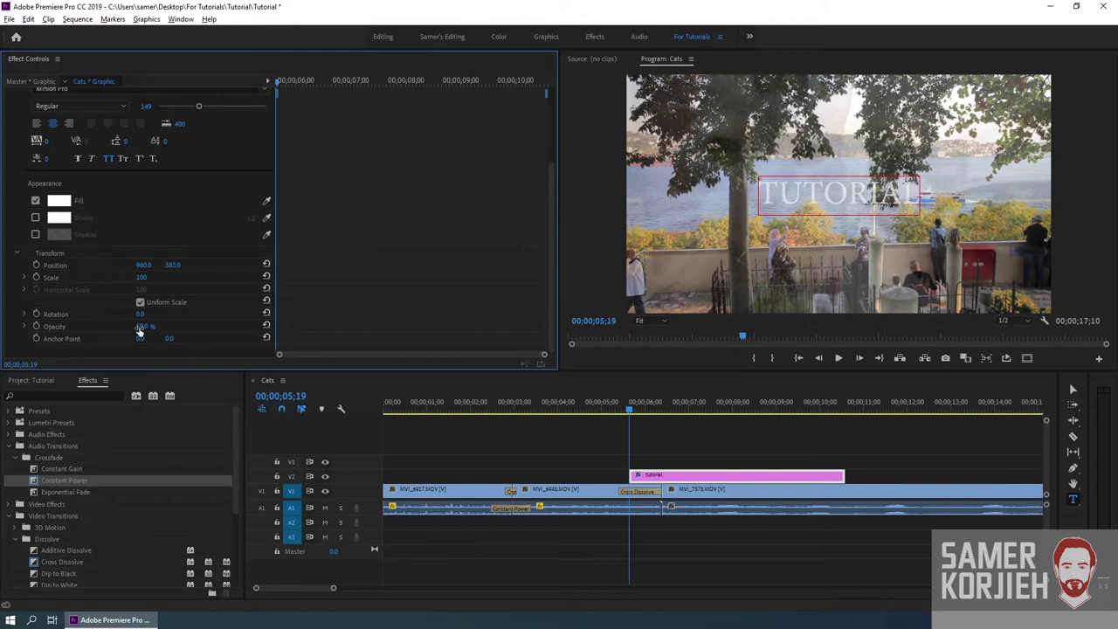
drag(141, 338, 112, 337)
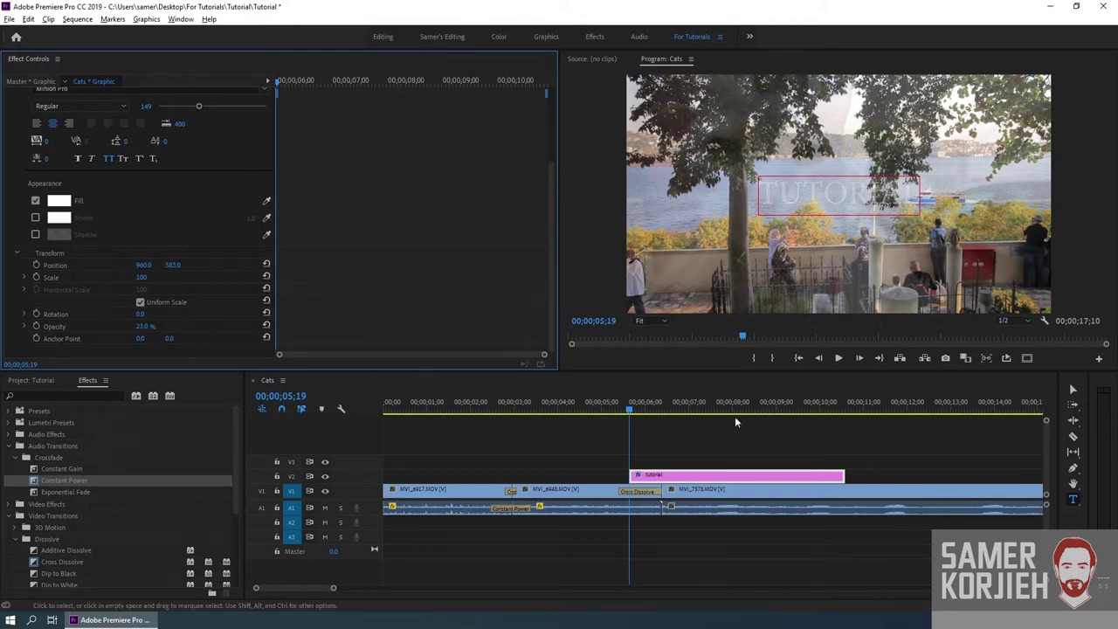
click(710, 447)
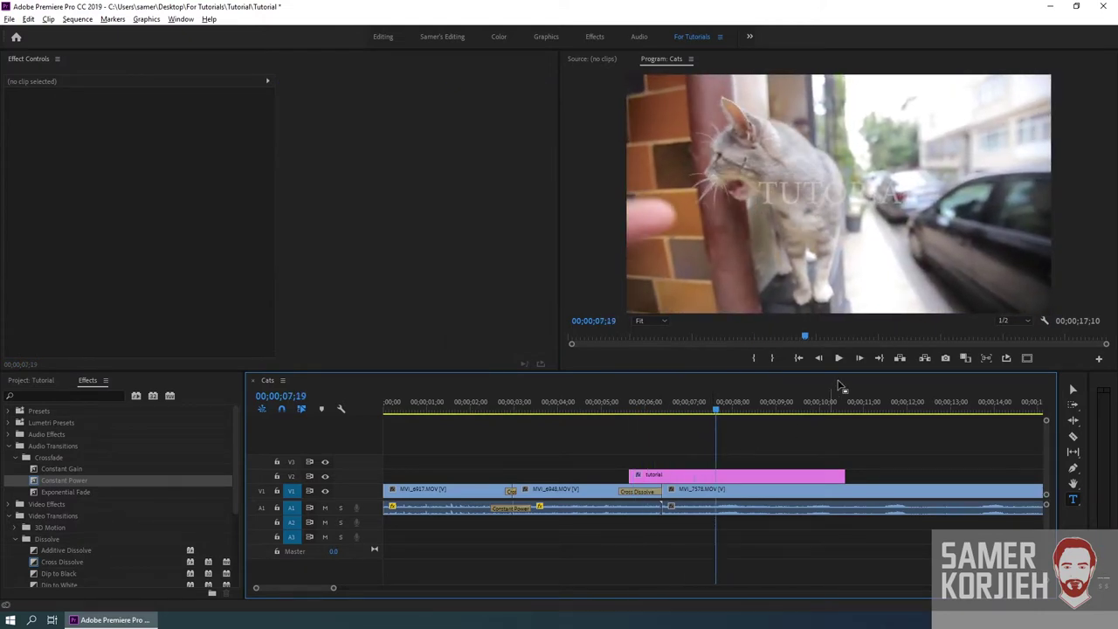
click(697, 404)
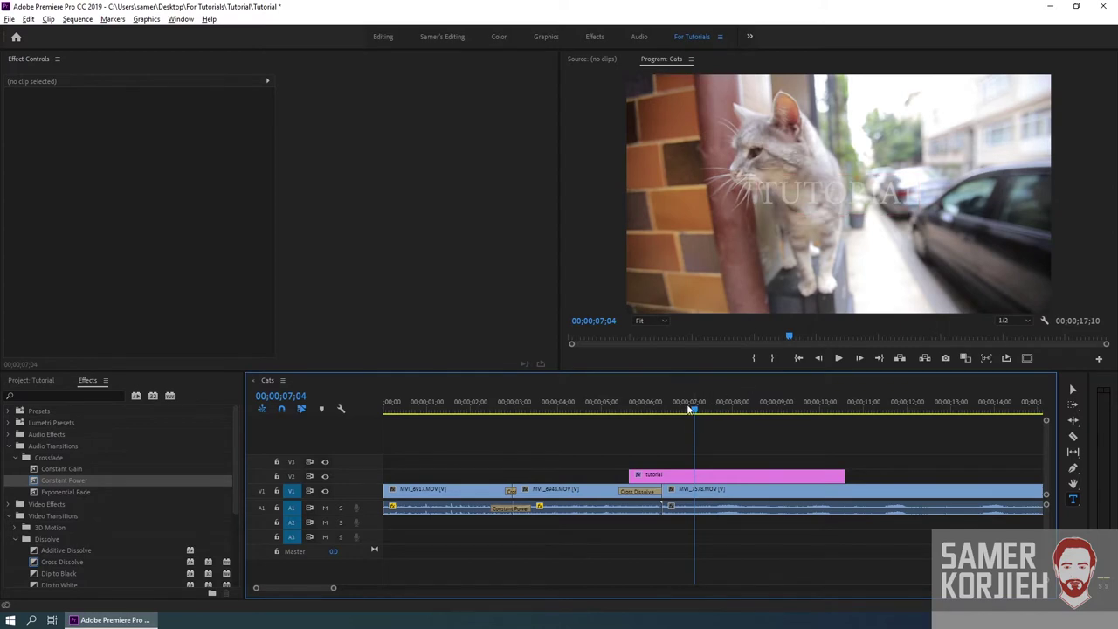
Step: Undo the opacity change on the V2 TUTORIAL clip so the title returns to 100% opacity
click(699, 476)
scroll(192, 287, down, 5)
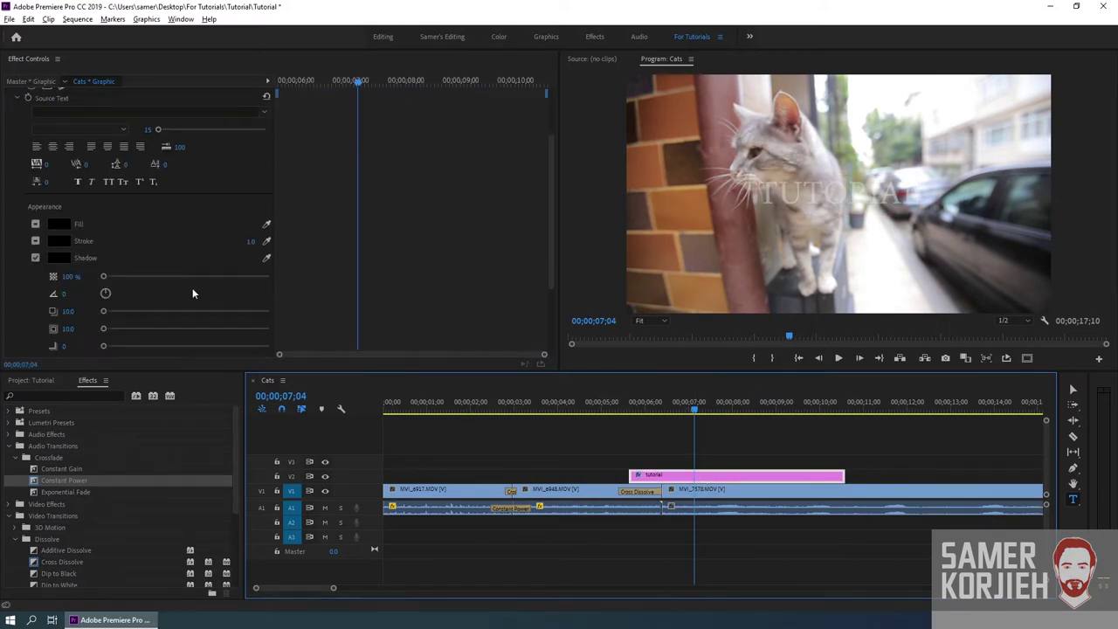
scroll(192, 287, up, 5)
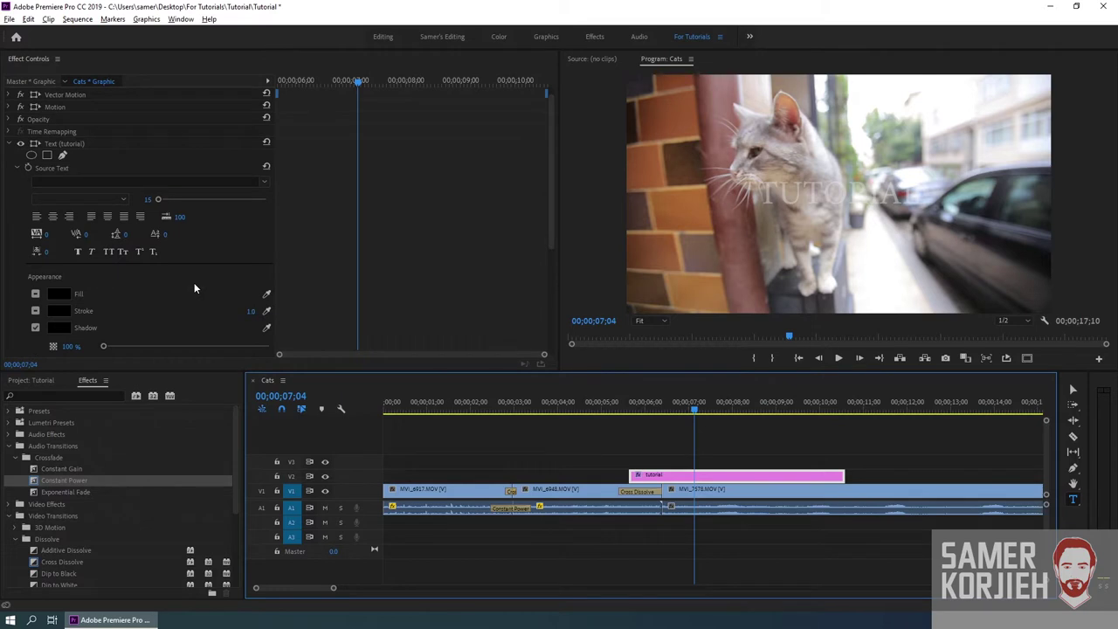
scroll(194, 282, down, 3)
scroll(194, 282, down, 1)
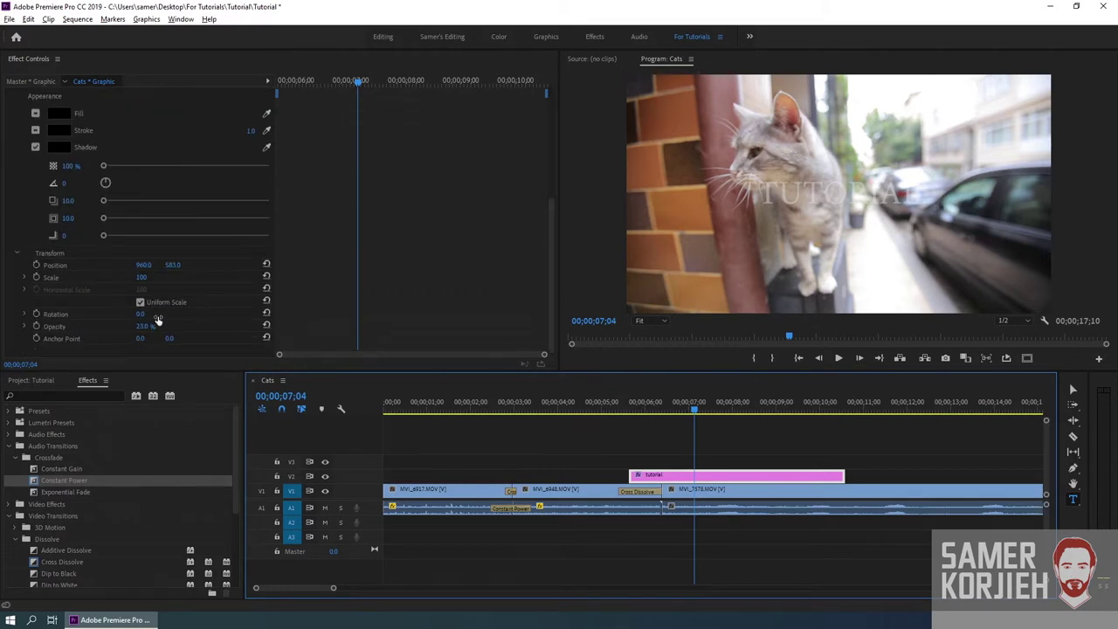
key(ctrl+z)
key(ctrl+z)
key(ctrl+z)
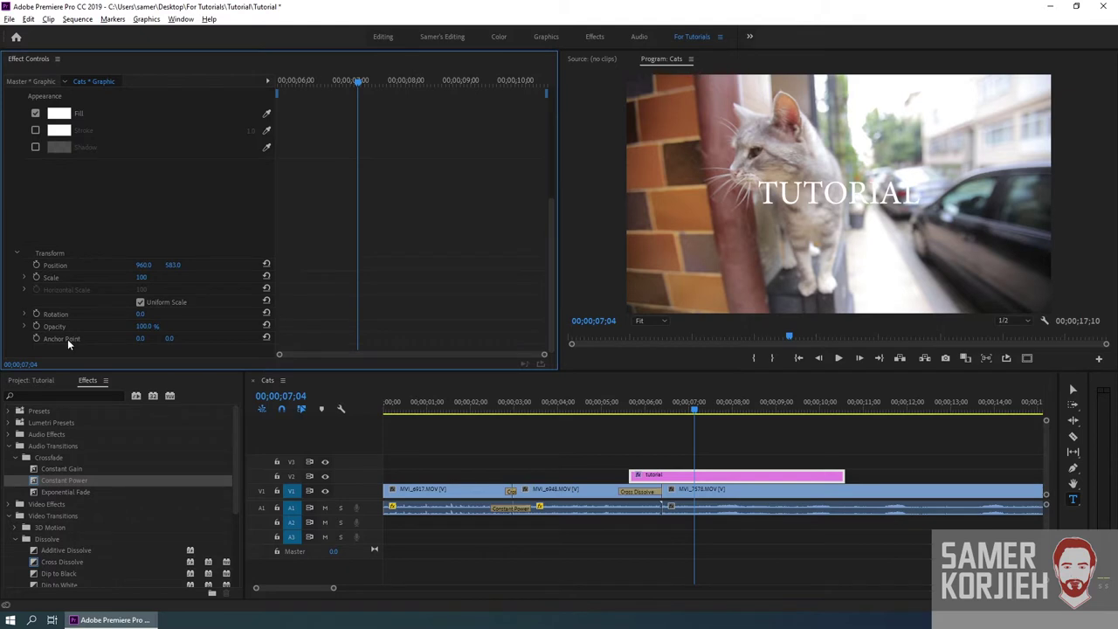
scroll(385, 283, up, 2)
scroll(384, 282, up, 3)
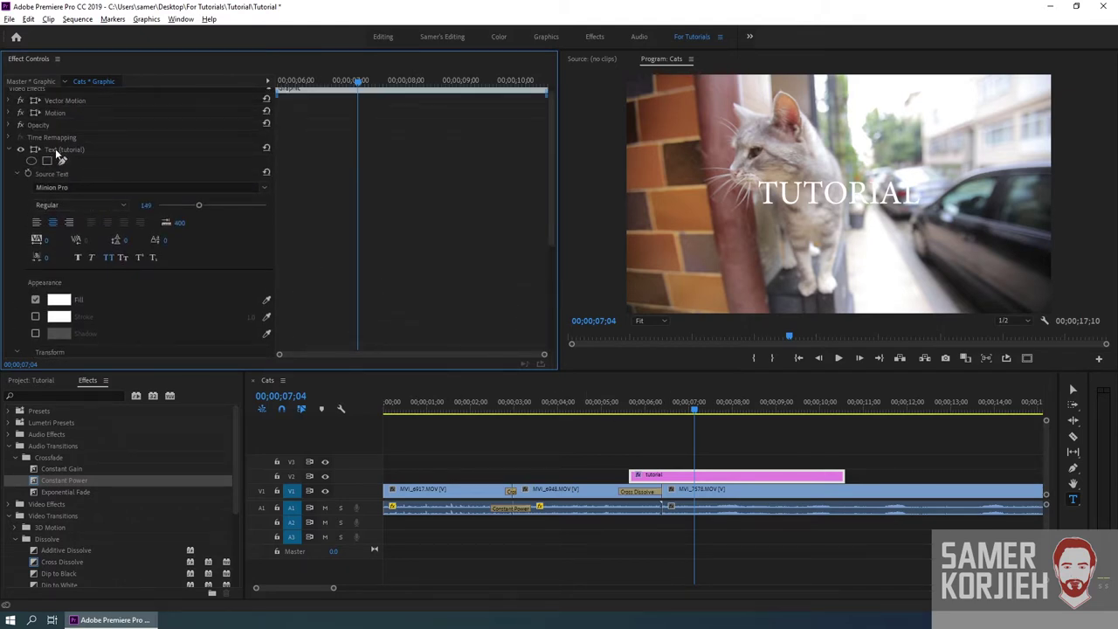
click(60, 151)
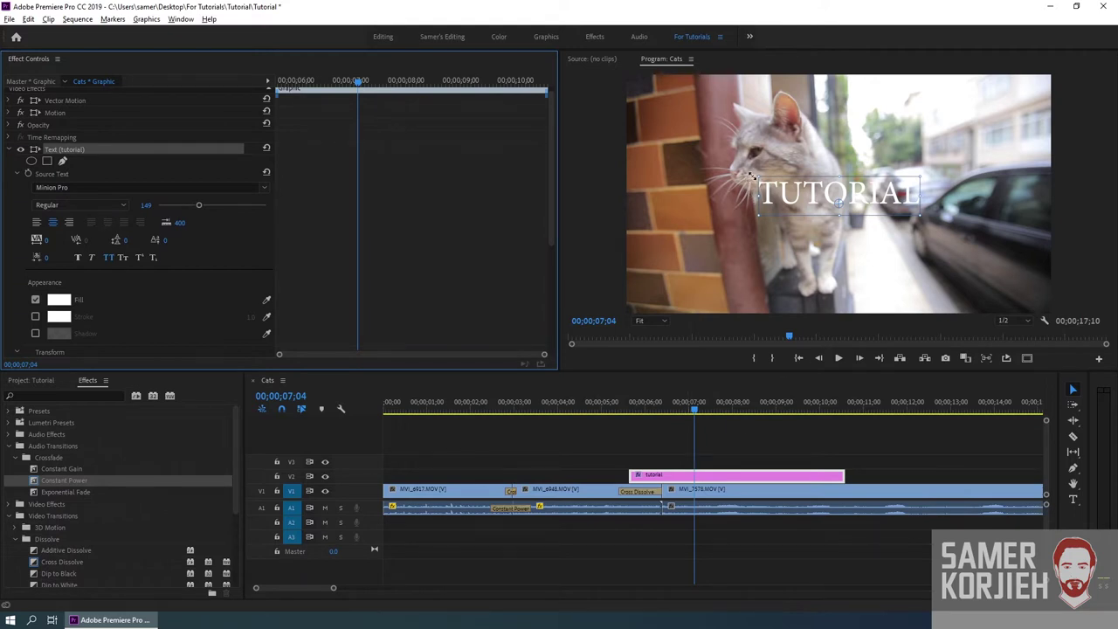
Step: With the Type tool, start an empty text box on the frame, then cancel it
key(t)
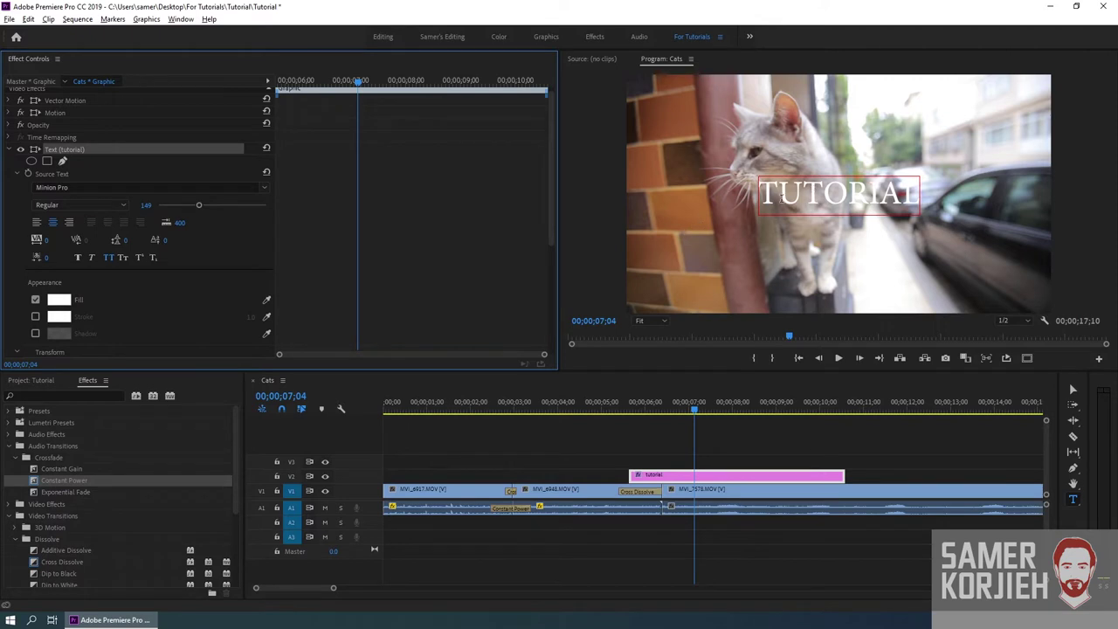
click(688, 145)
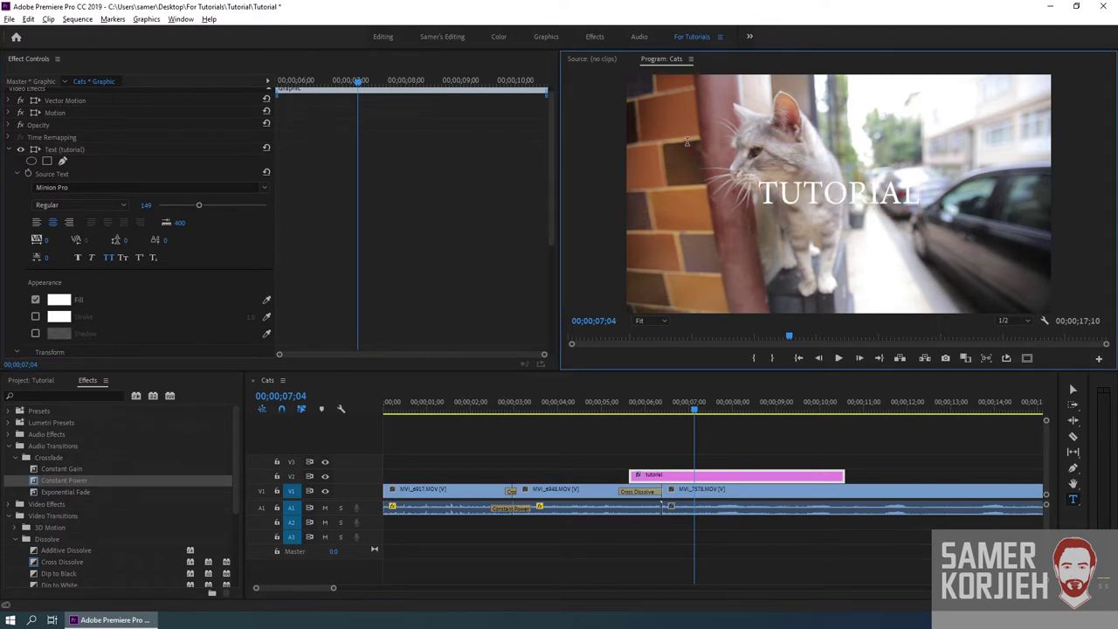
click(840, 133)
key(Escape)
scroll(250, 262, down, 5)
Step: Reselect the Graphic clip on V2 and expand its text layers in Effect Controls
click(113, 240)
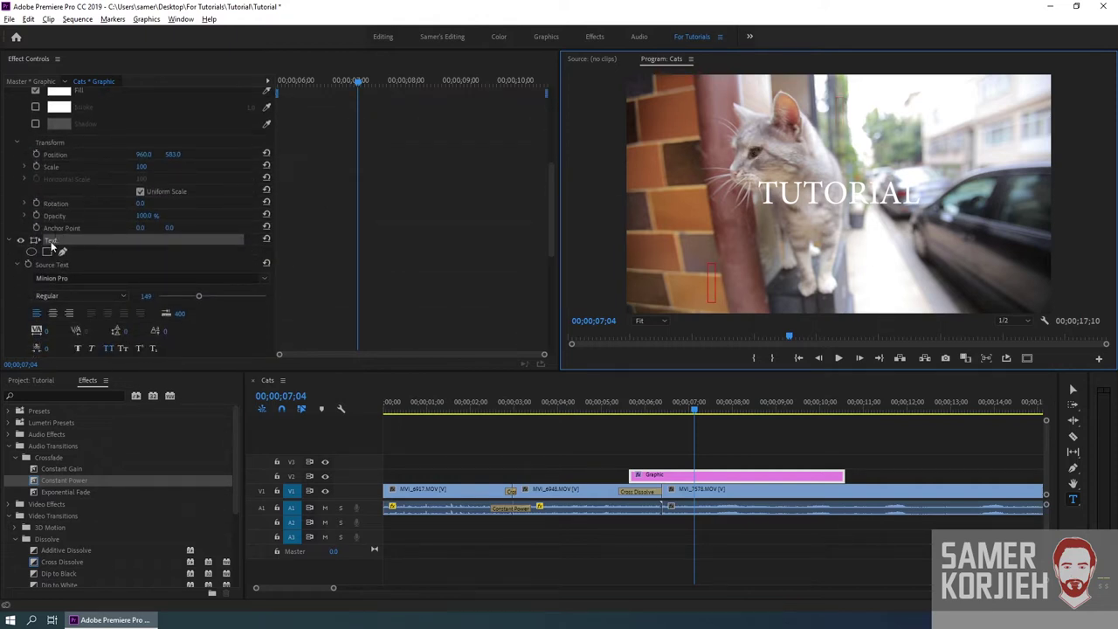
scroll(53, 248, down, 5)
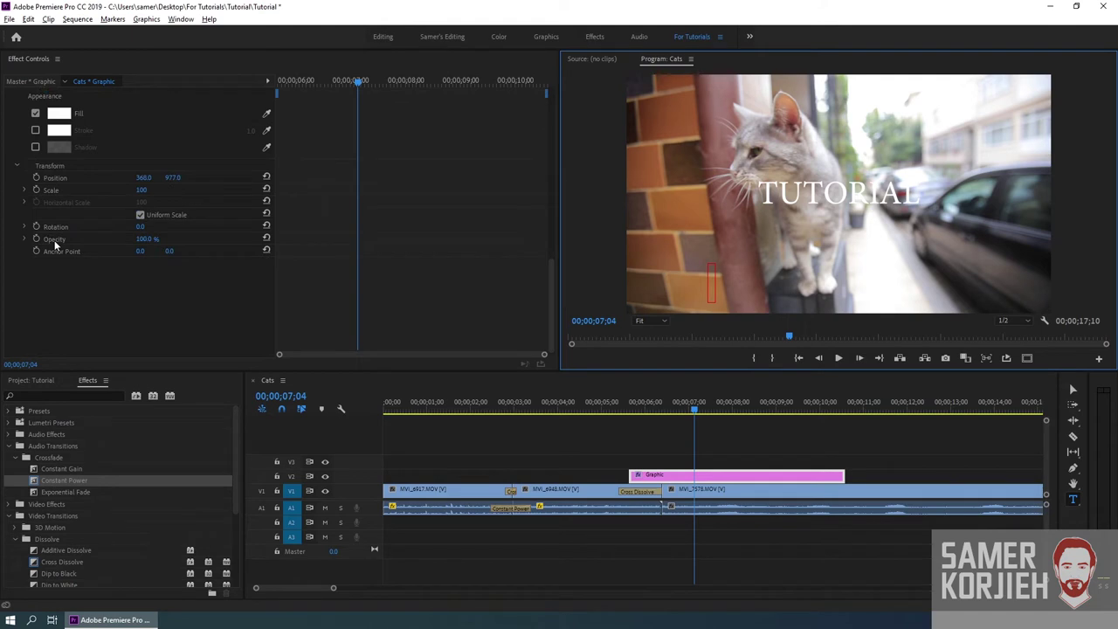
scroll(57, 245, up, 4)
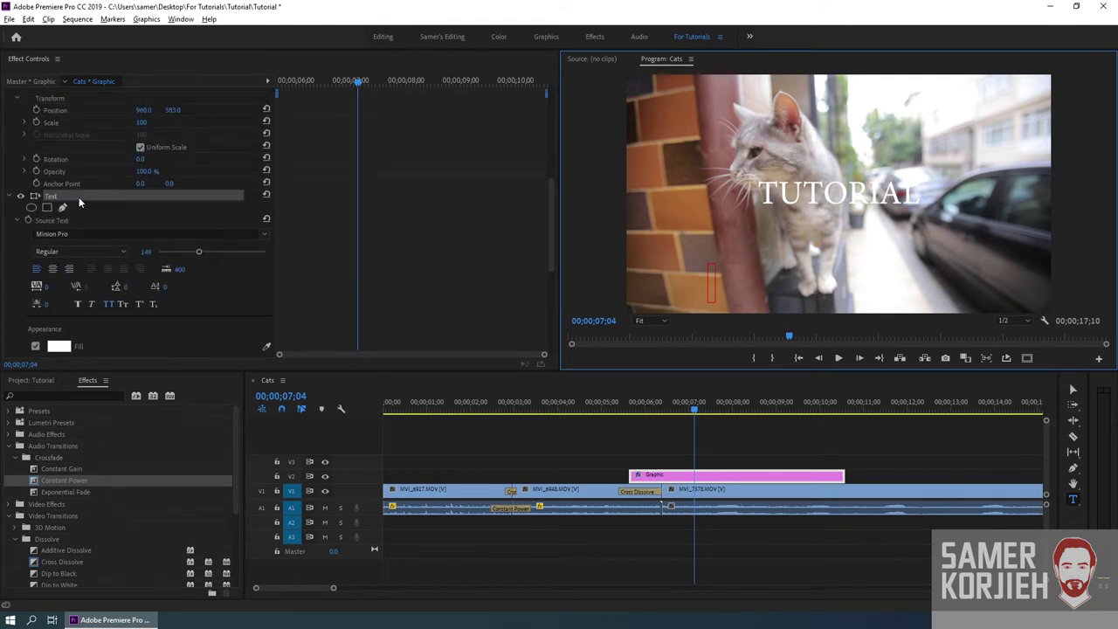
click(684, 441)
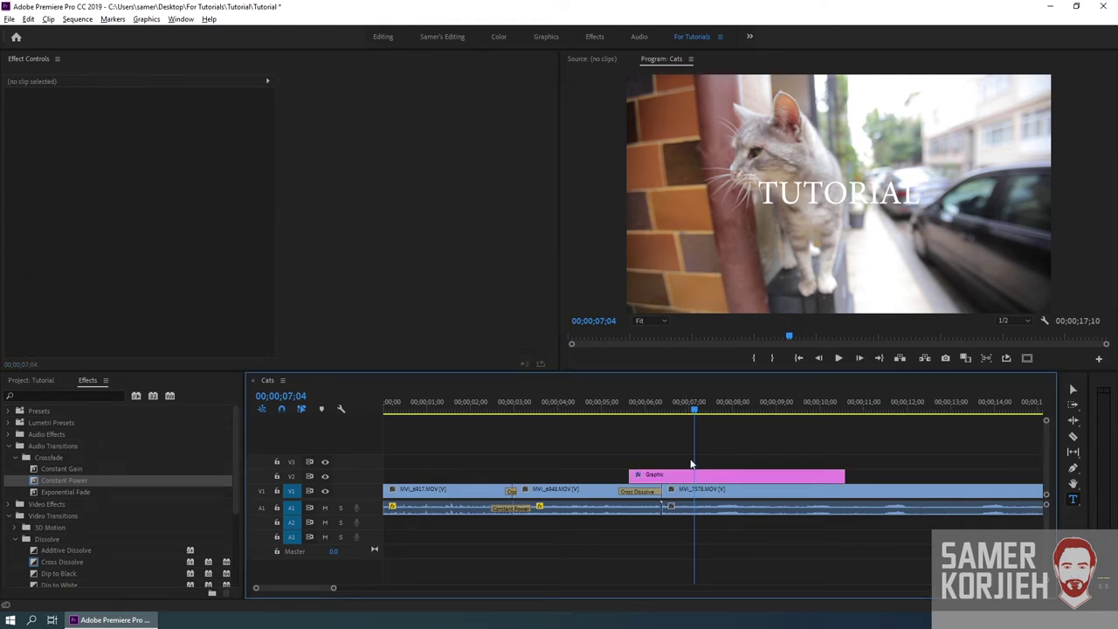
click(688, 475)
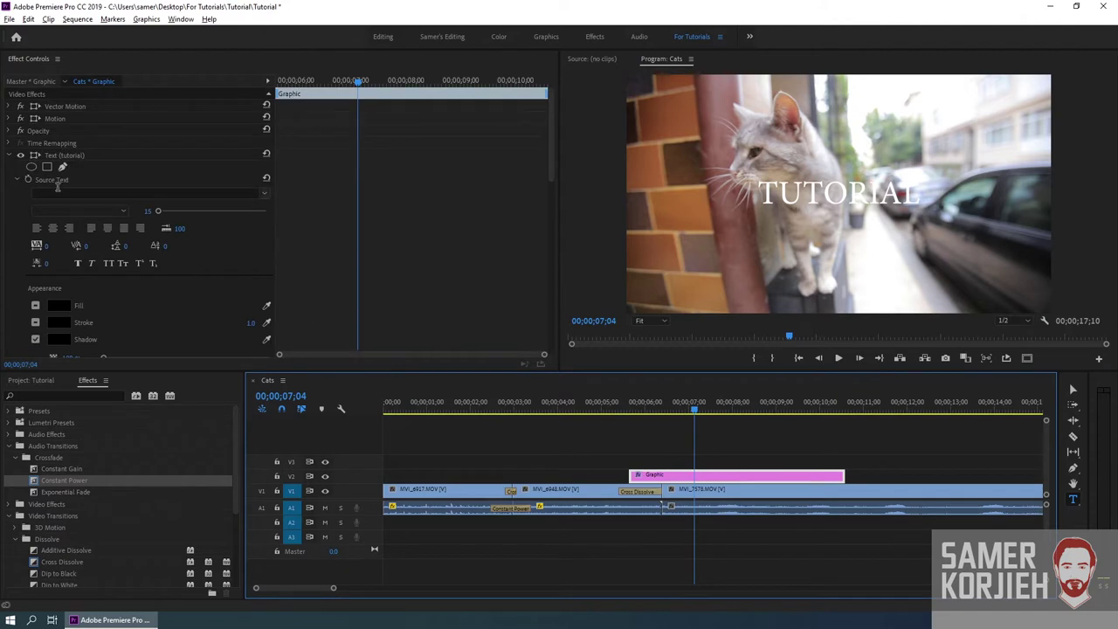
click(10, 166)
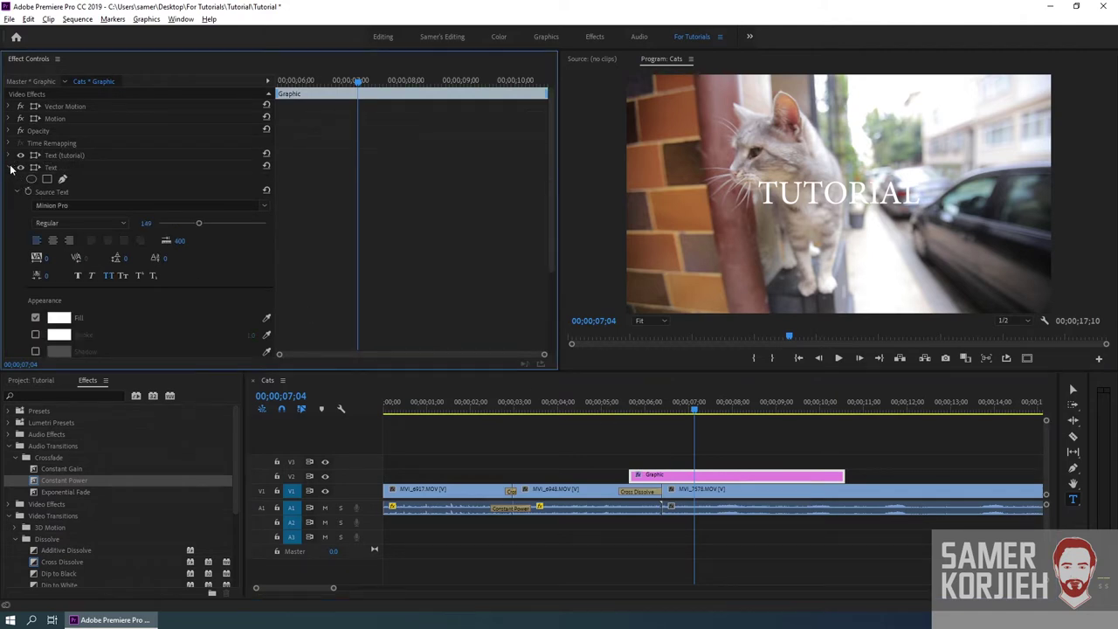
Step: Delete the empty Text layer, keeping TUTORIAL, and return to the Selection tool
click(54, 169)
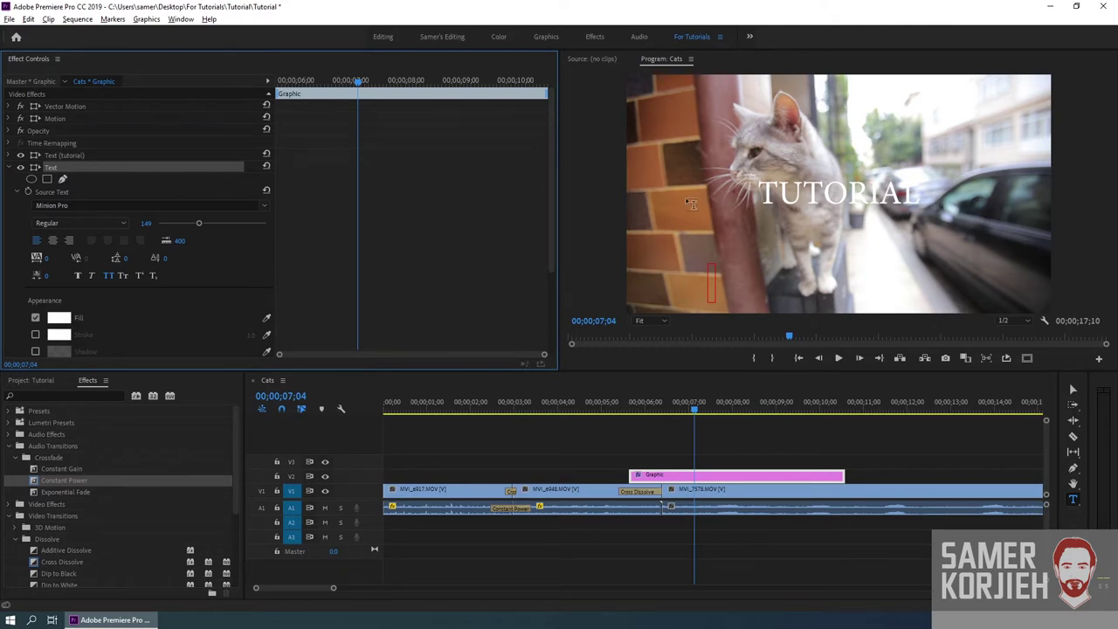
click(51, 156)
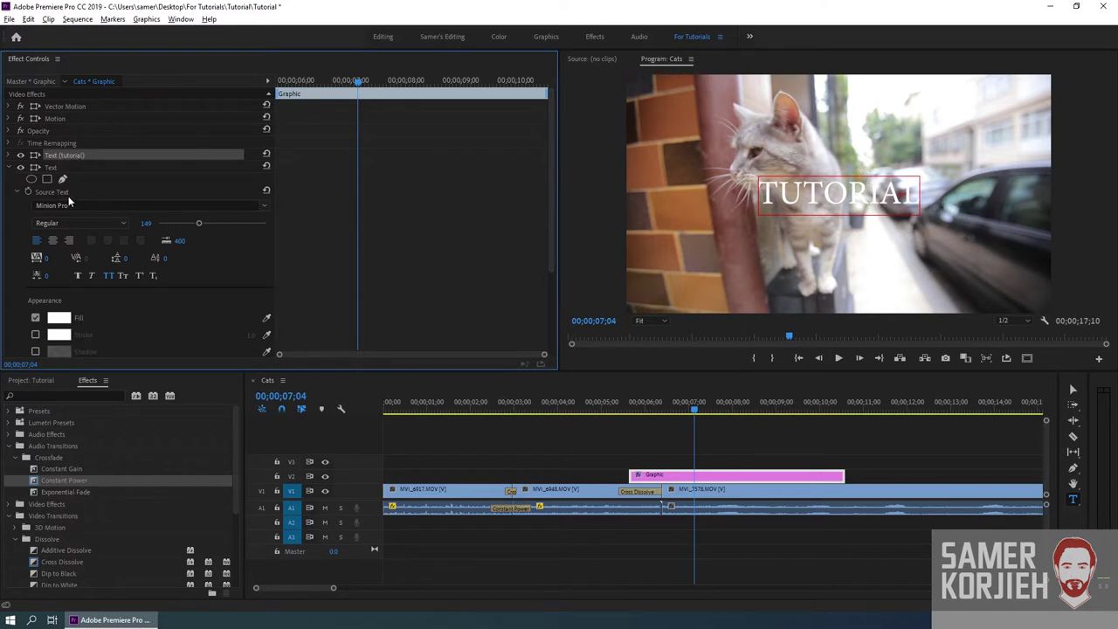
click(51, 168)
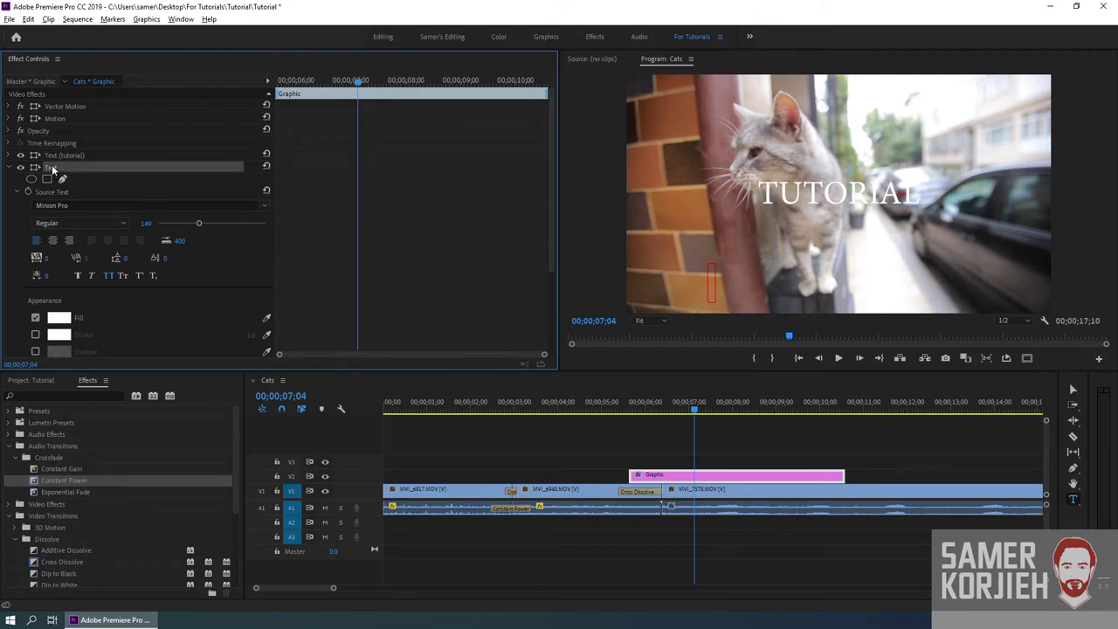
key(Delete)
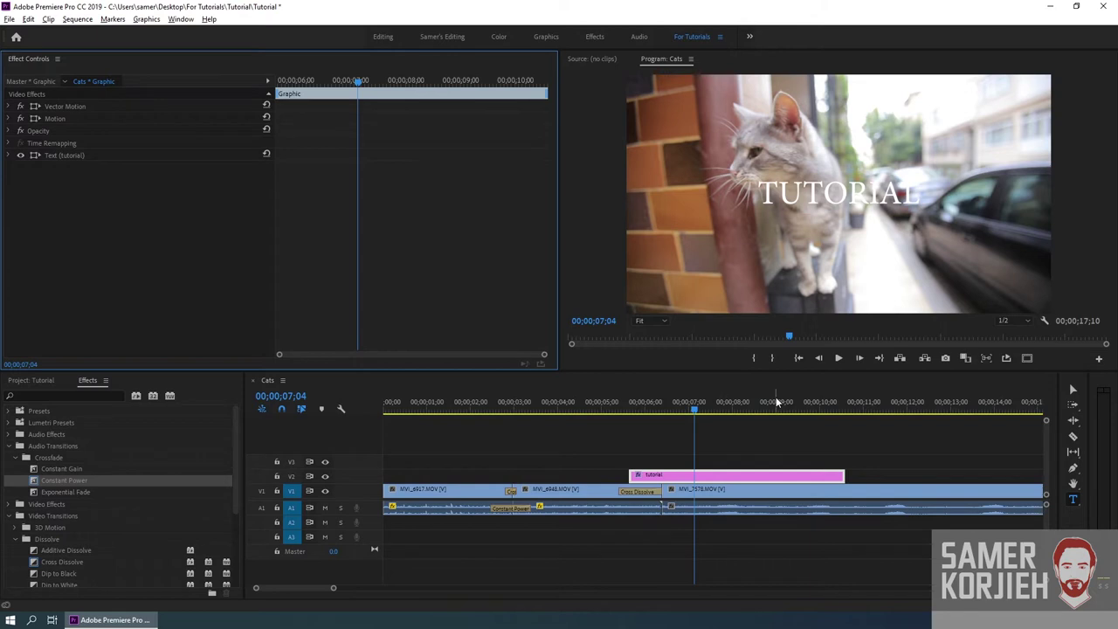
click(1073, 393)
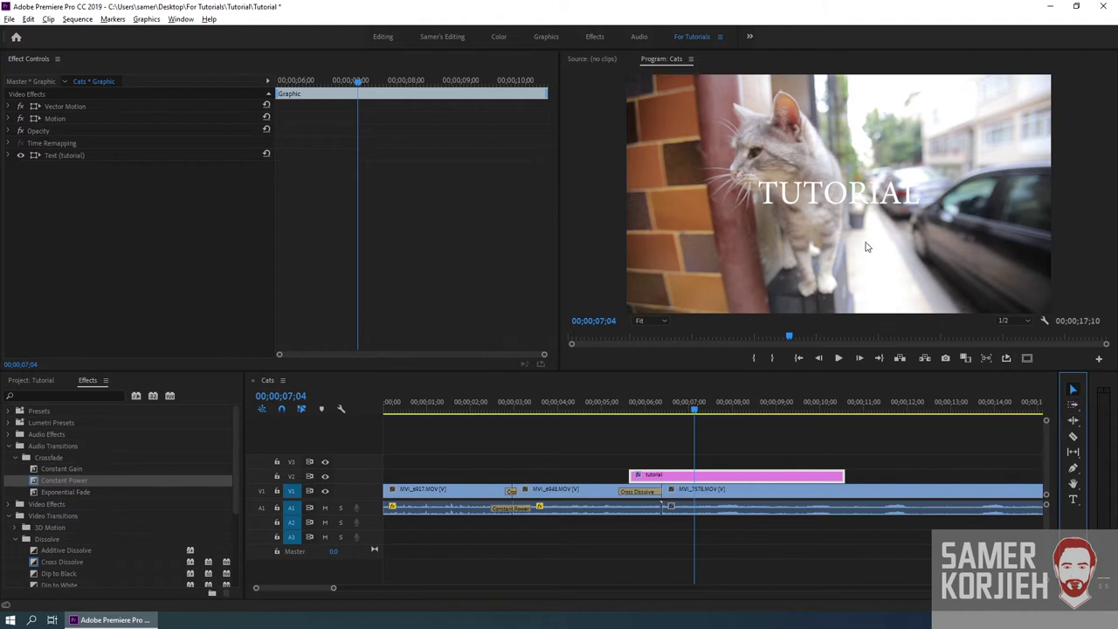
Step: Remove the stray trailing V so the title reads TUTORIAL, and commit the edit
key(t)
click(821, 201)
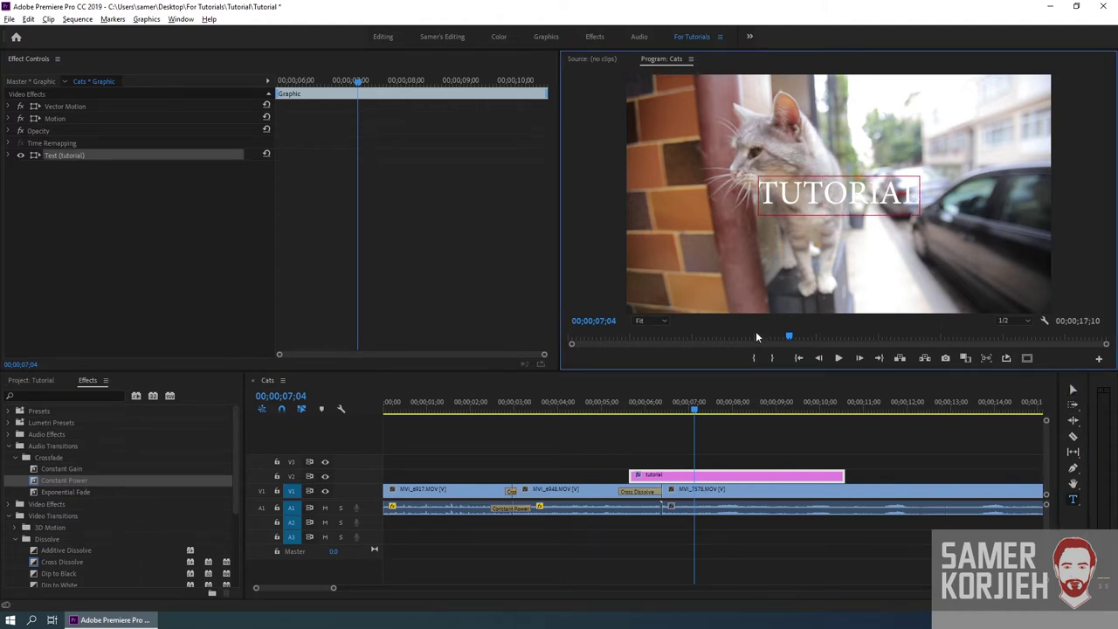
text(v)
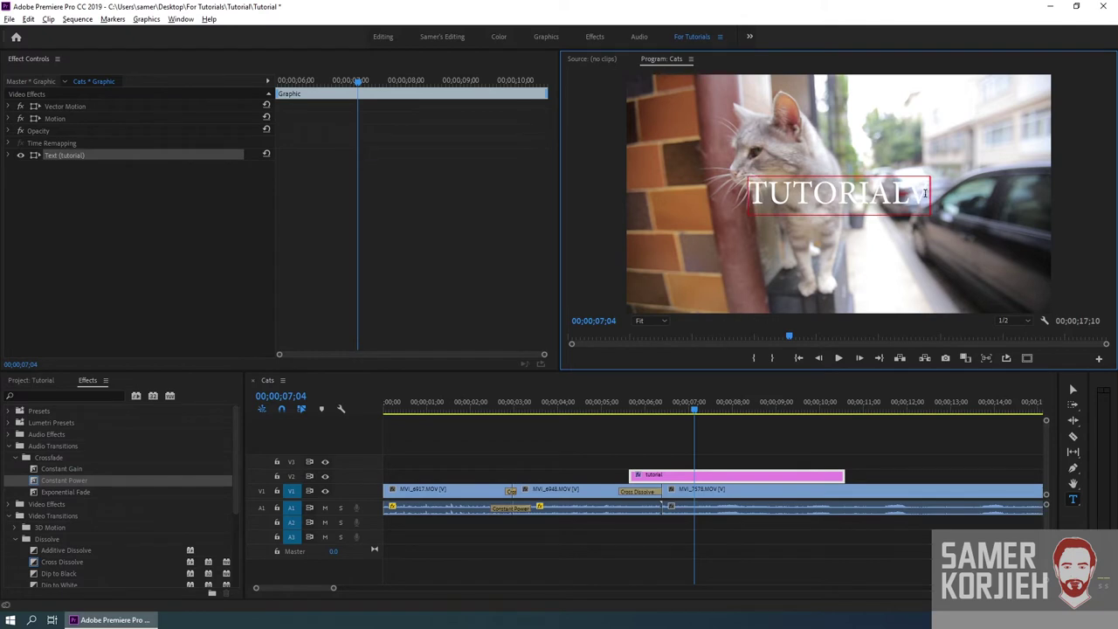
drag(924, 193, 912, 201)
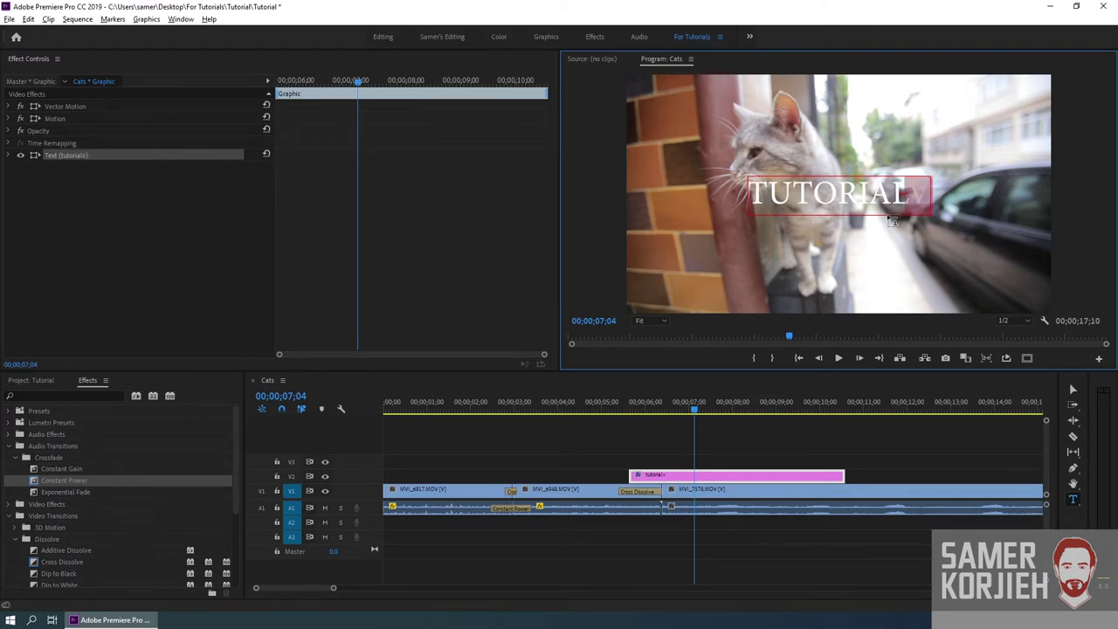
key(BackSpace)
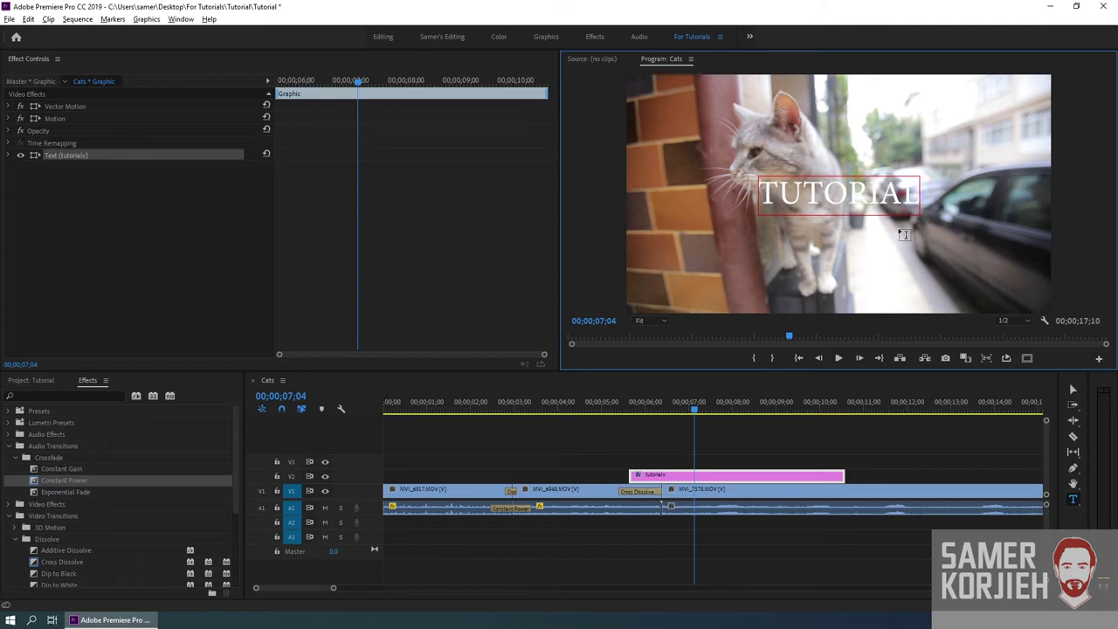
middle_click(659, 441)
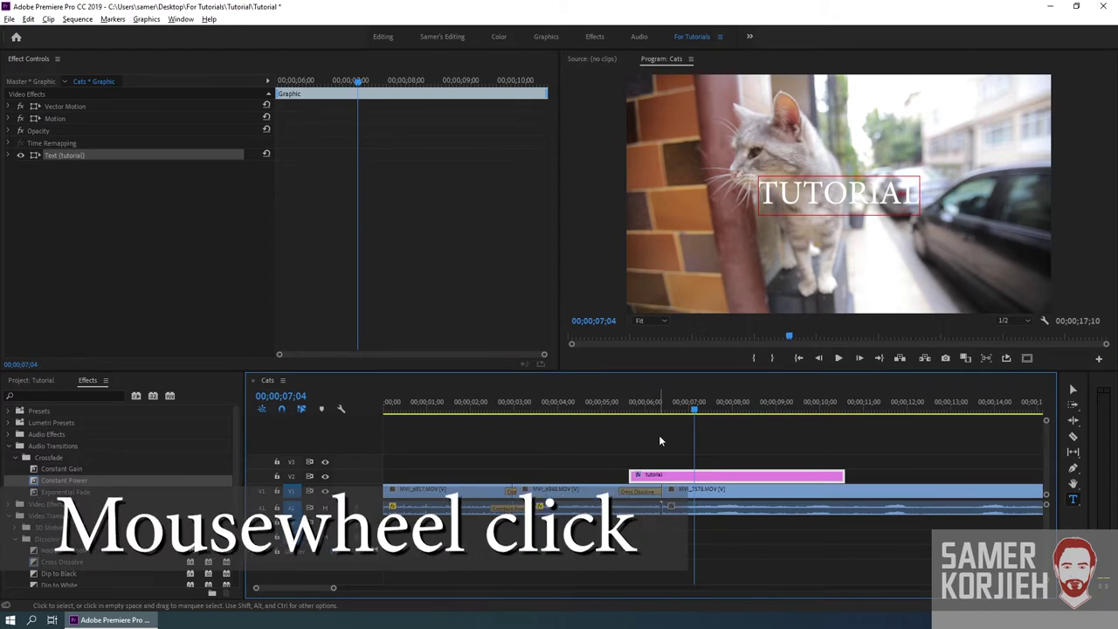
Step: Reselect the title clip, switch to the Selection tool (V) and select the TUTORIAL text layer
click(660, 434)
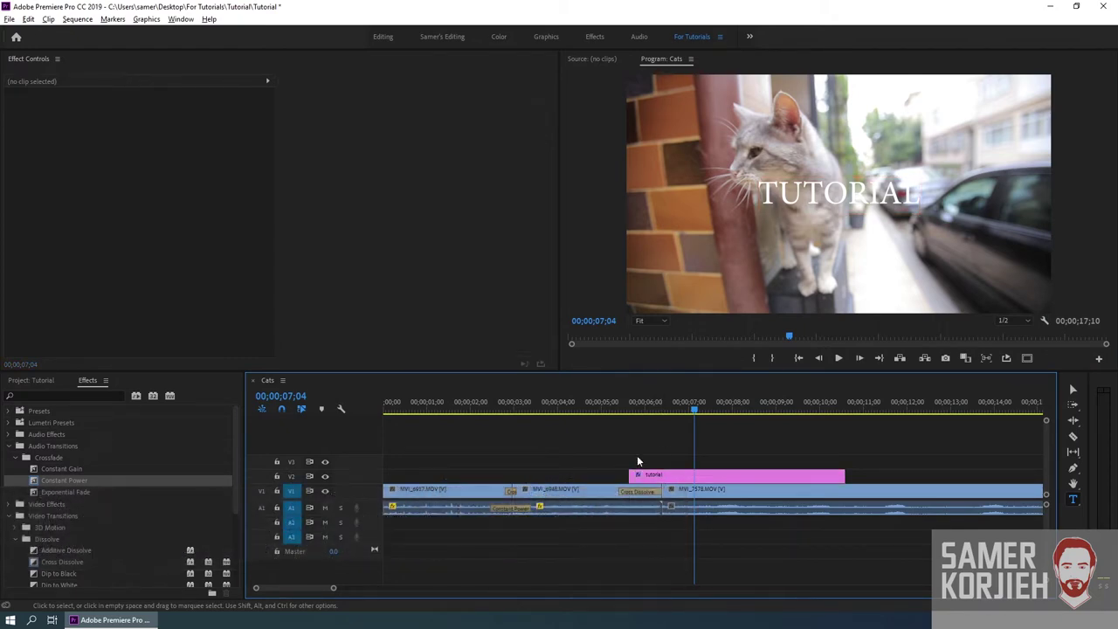
click(676, 476)
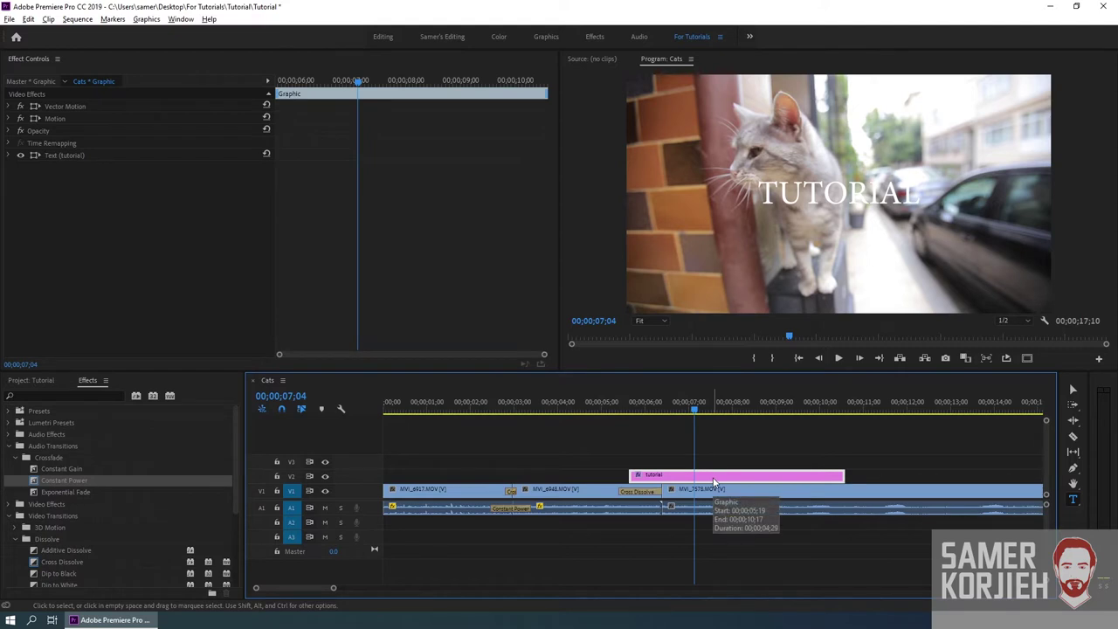
key(v)
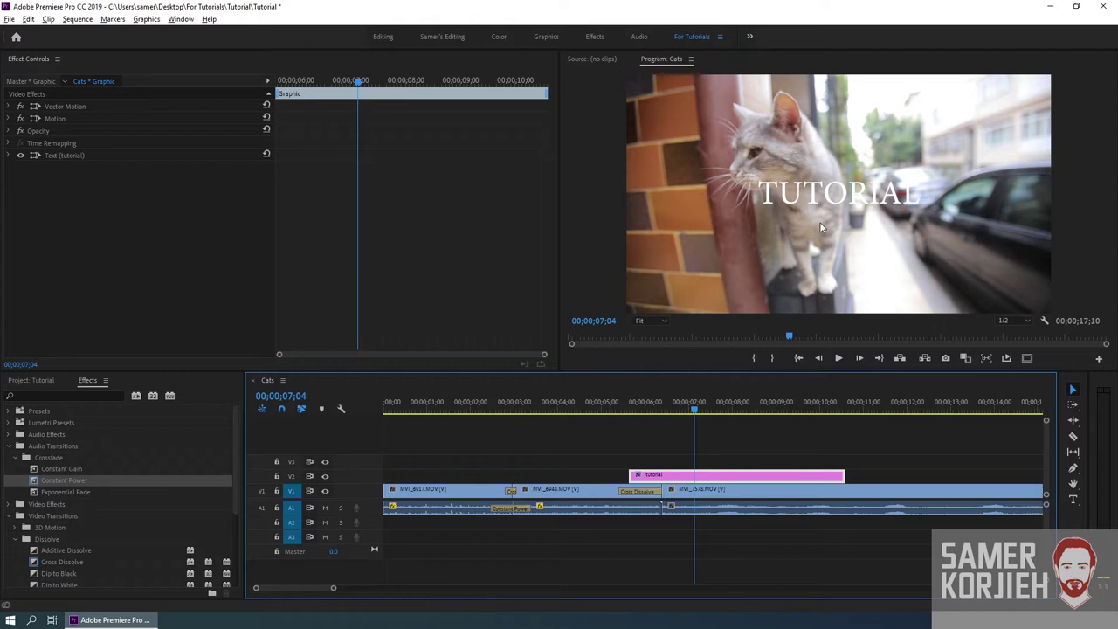
click(812, 205)
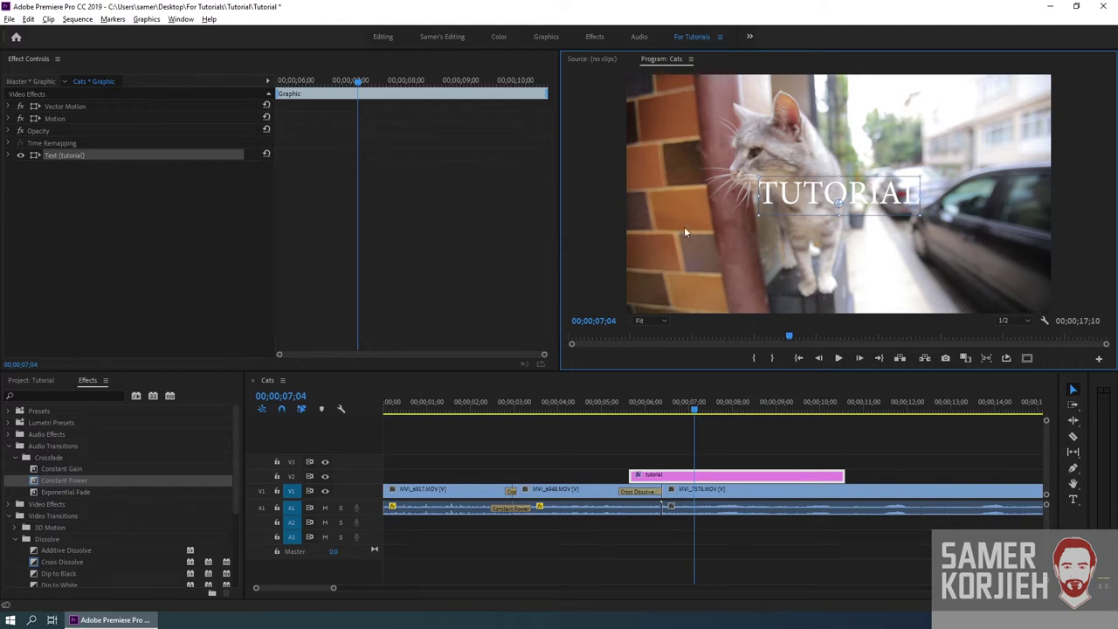
click(11, 156)
Step: Test the TUTORIAL text's Rotation, then bring it back to horizontal
scroll(24, 265, down, 3)
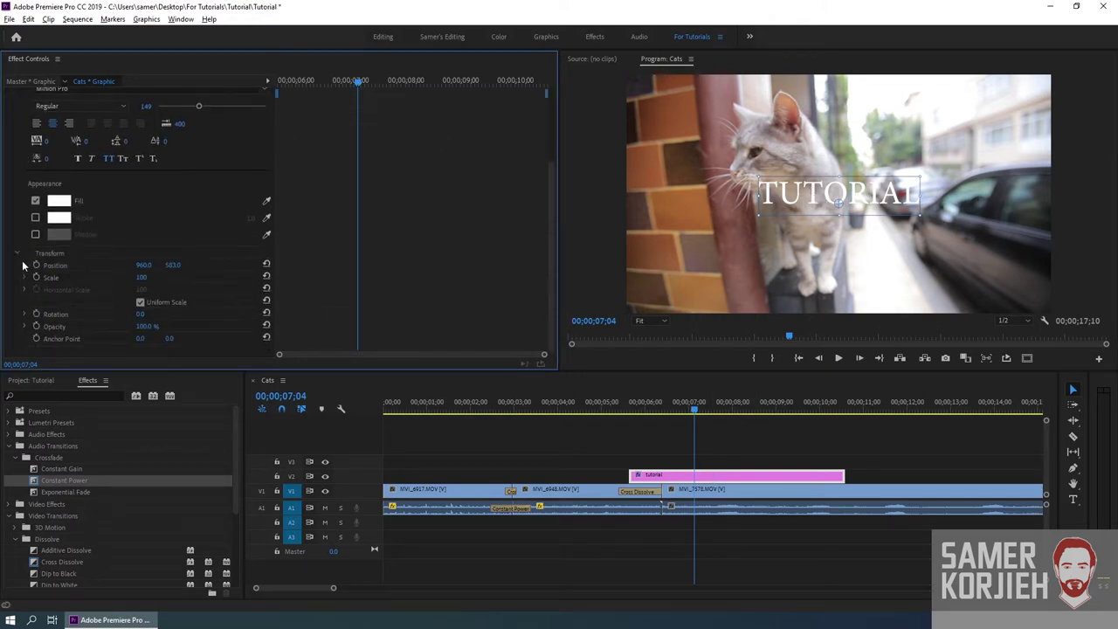
click(64, 337)
mouse_move(140, 313)
mouse_down()
mouse_move(205, 314)
mouse_move(155, 314)
mouse_up()
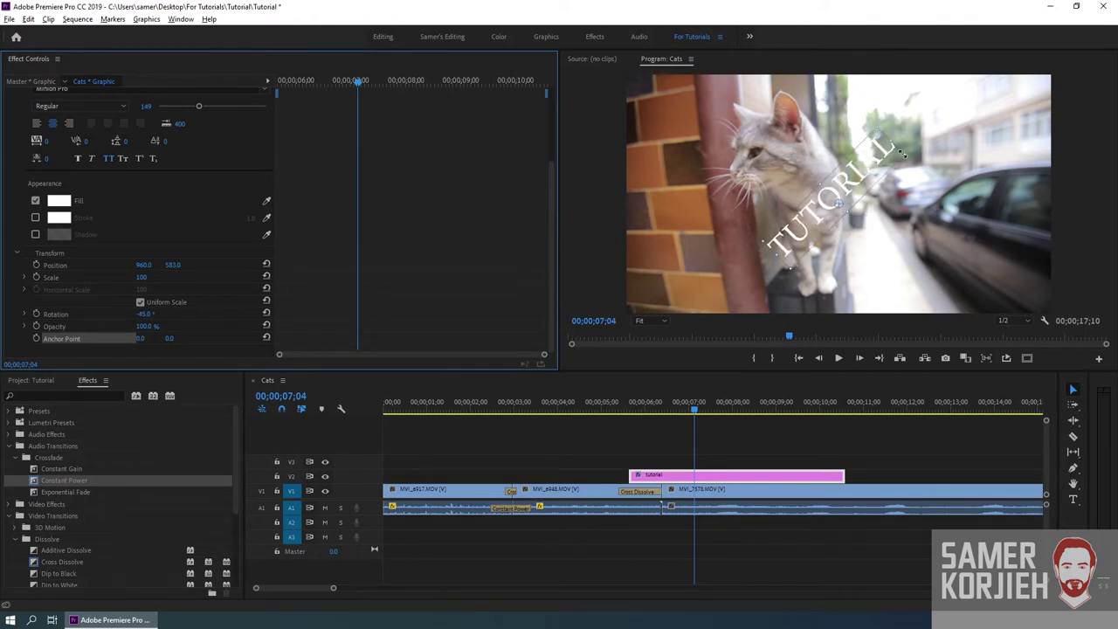
drag(904, 156, 916, 209)
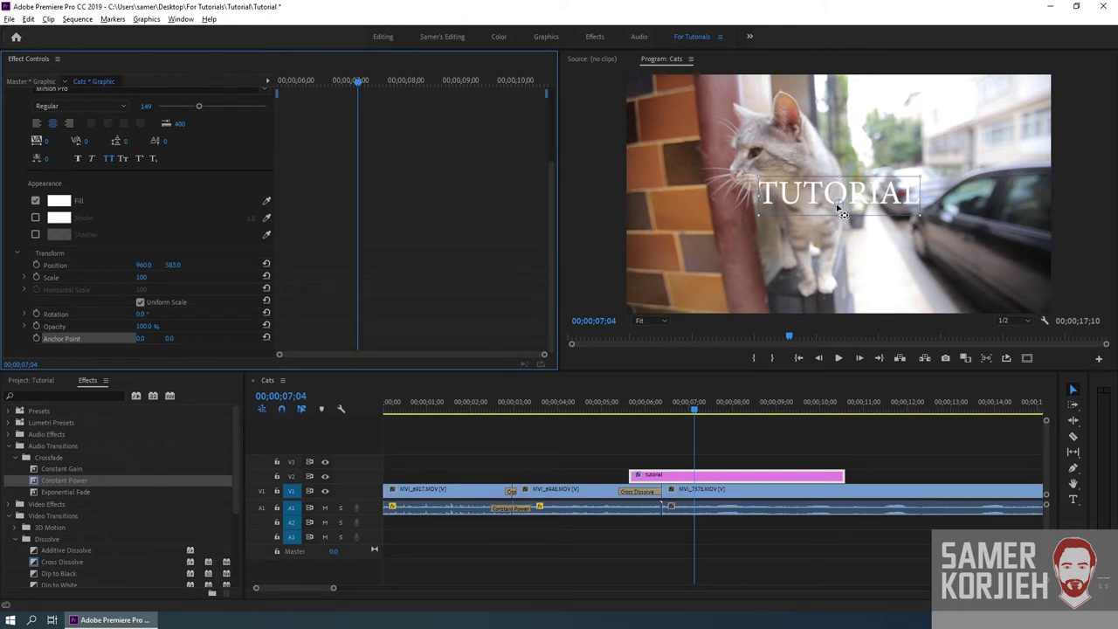
Step: Test Scale values up to about 198, then reset Scale to 100 and Rotation to 0°
mouse_move(141, 277)
mouse_down()
mouse_move(105, 277)
mouse_move(209, 276)
mouse_up()
drag(141, 277, 105, 277)
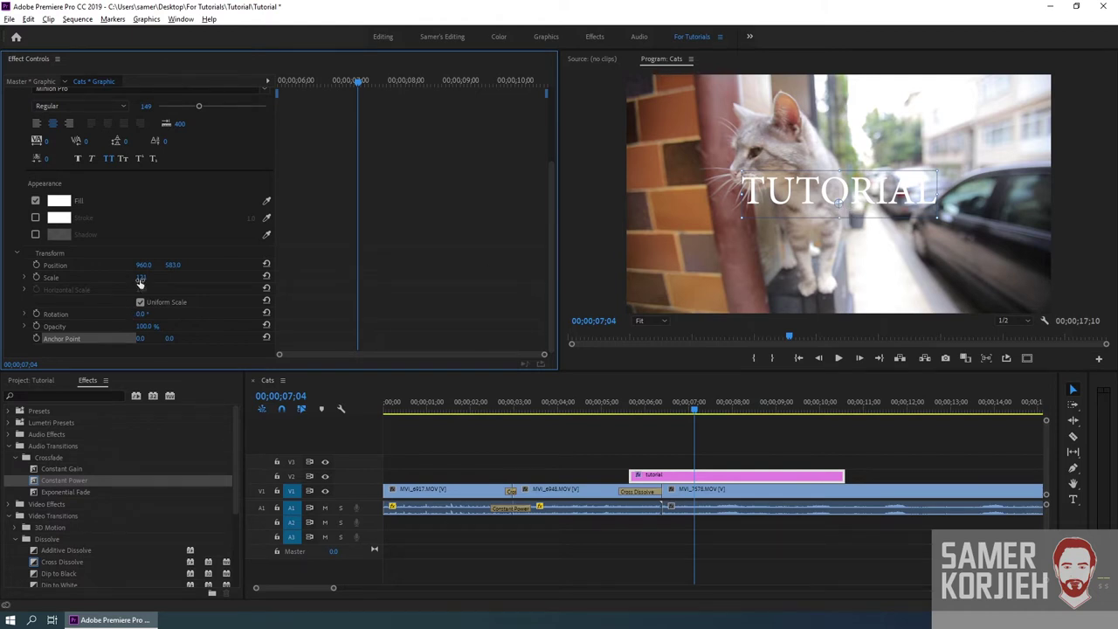
drag(140, 278, 175, 278)
drag(143, 314, 149, 313)
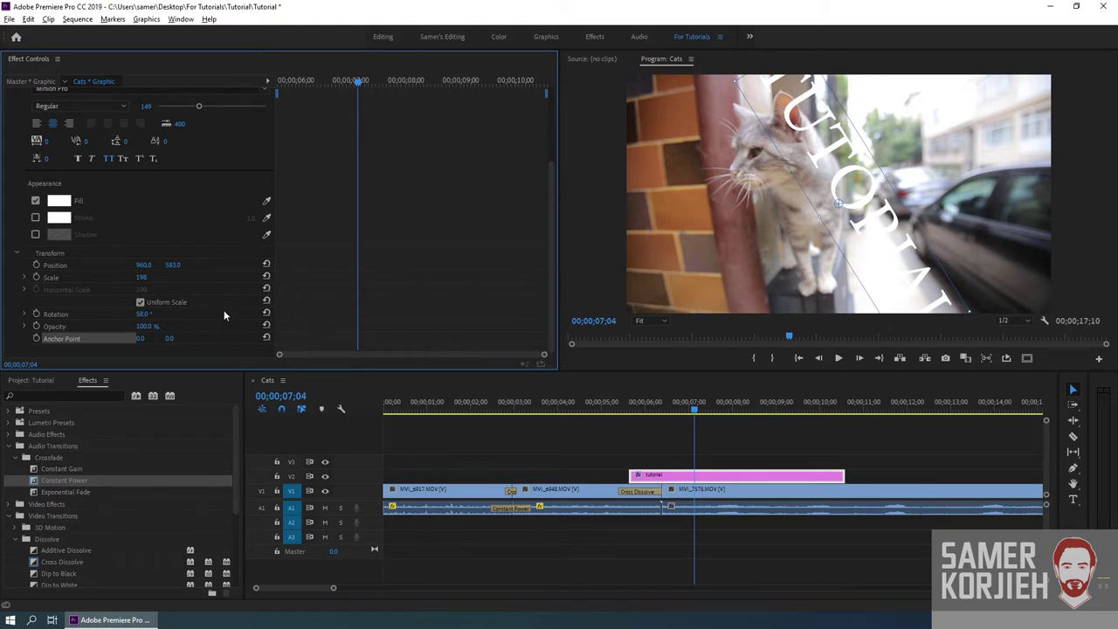
click(267, 278)
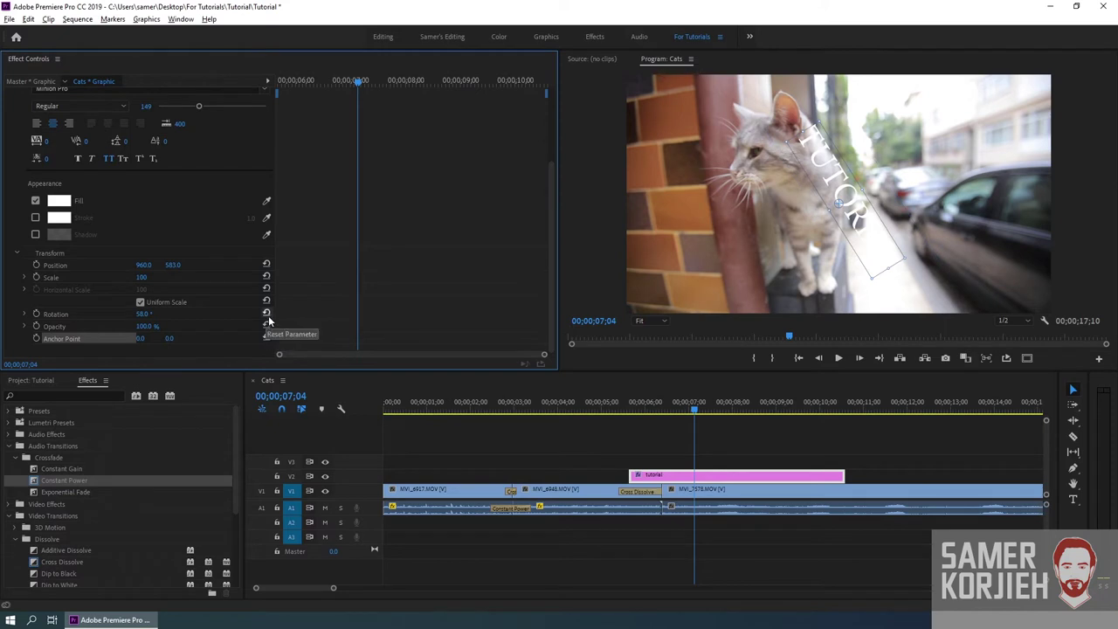
click(267, 315)
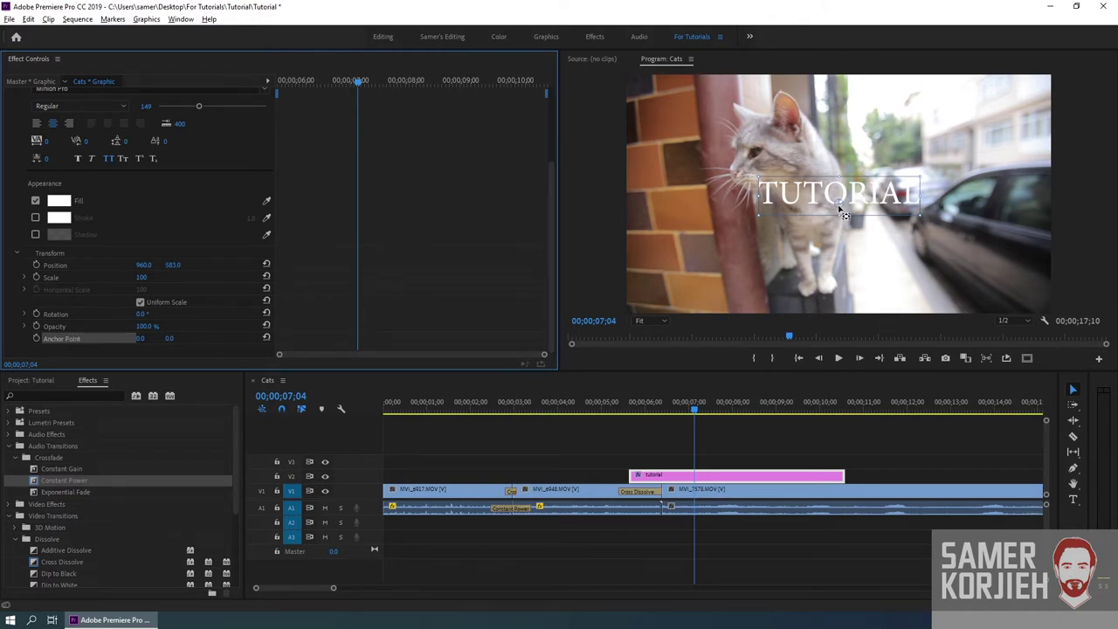
Step: Move the title's anchor point left and test rotation and scale, returning Scale to 100
drag(844, 214, 775, 213)
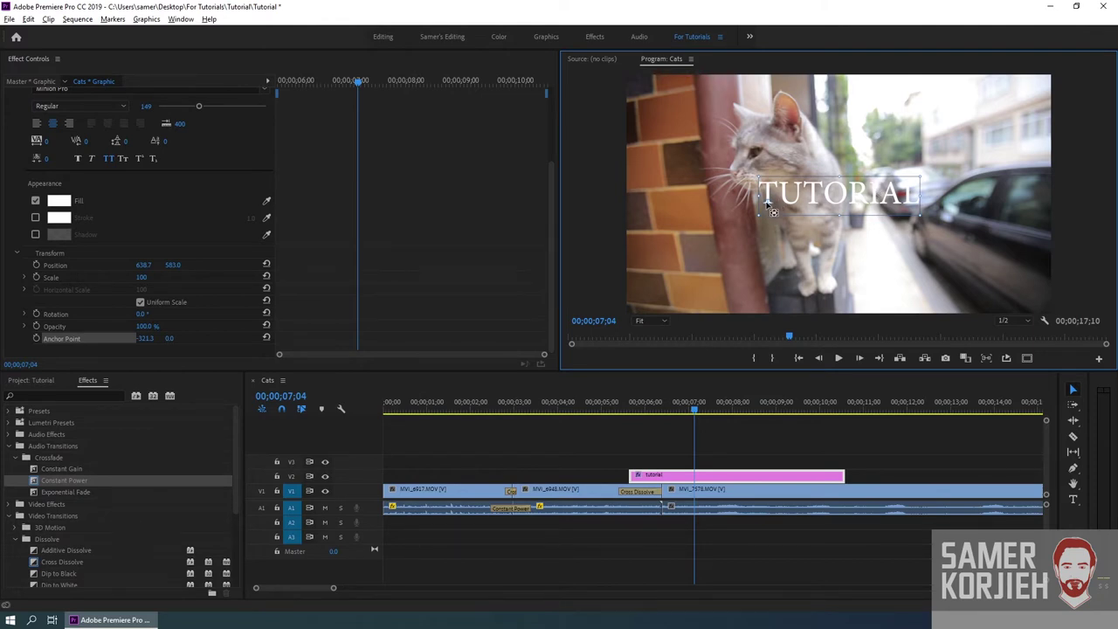
mouse_move(140, 320)
mouse_down()
mouse_move(157, 321)
mouse_move(169, 313)
mouse_move(144, 312)
mouse_move(210, 277)
mouse_up()
drag(141, 277, 152, 277)
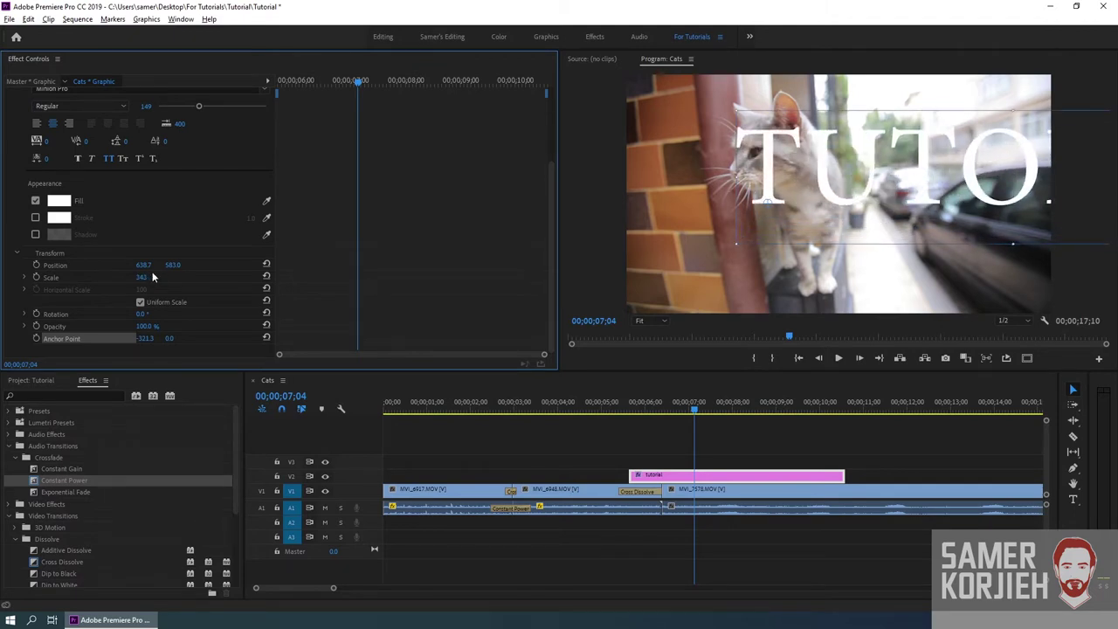
drag(153, 277, 143, 279)
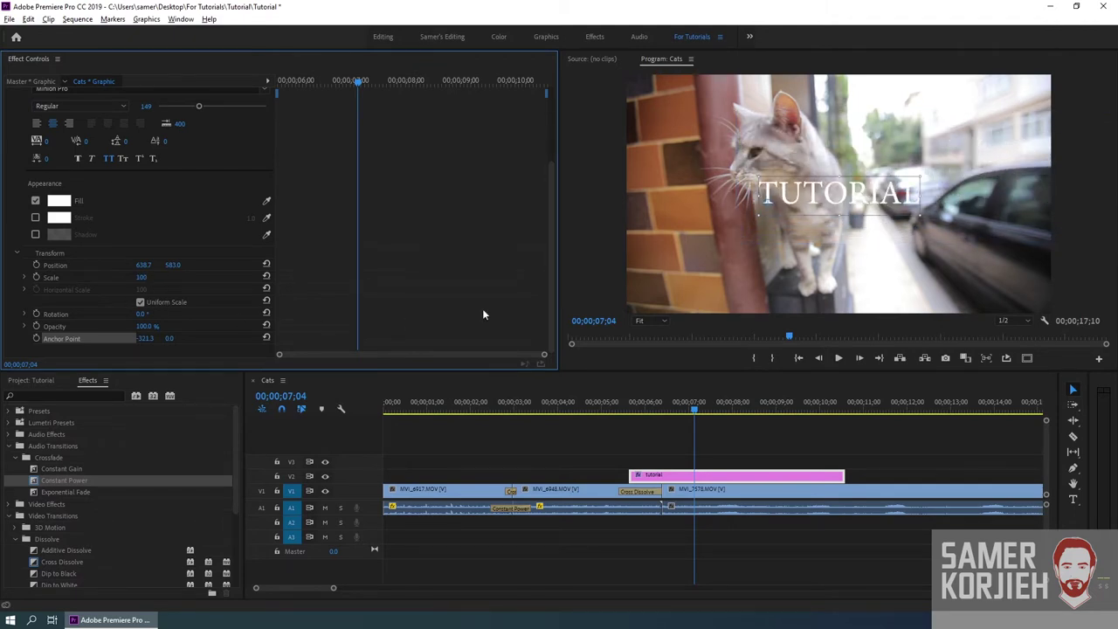
Step: Center the anchor point on the word (-13.2, -47.4), test Scale, and restore 100
drag(765, 204, 836, 199)
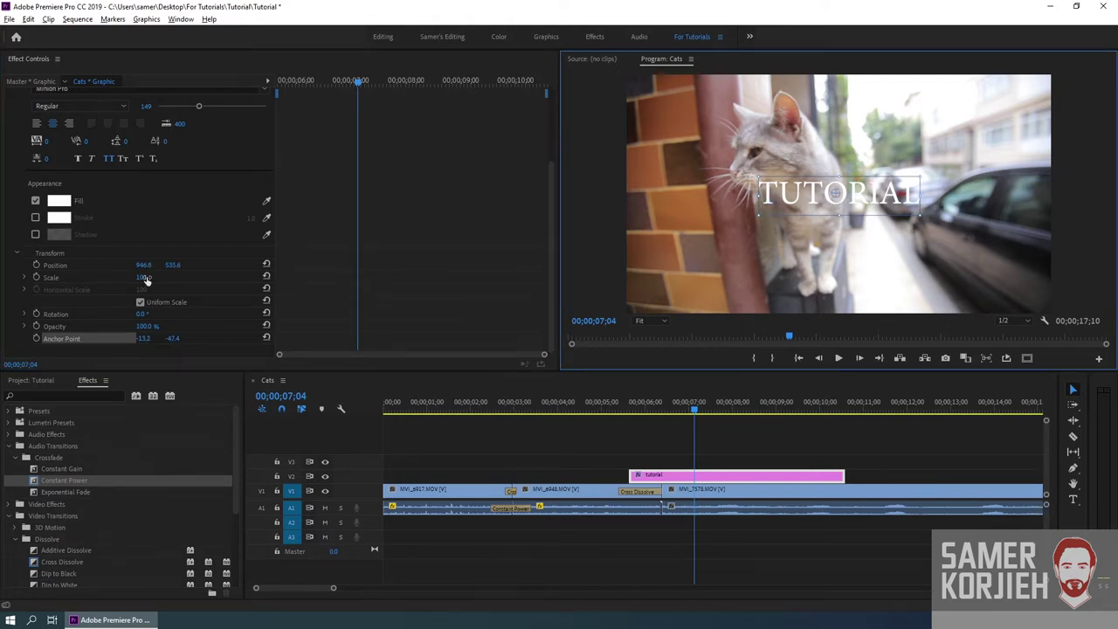
drag(142, 278, 367, 278)
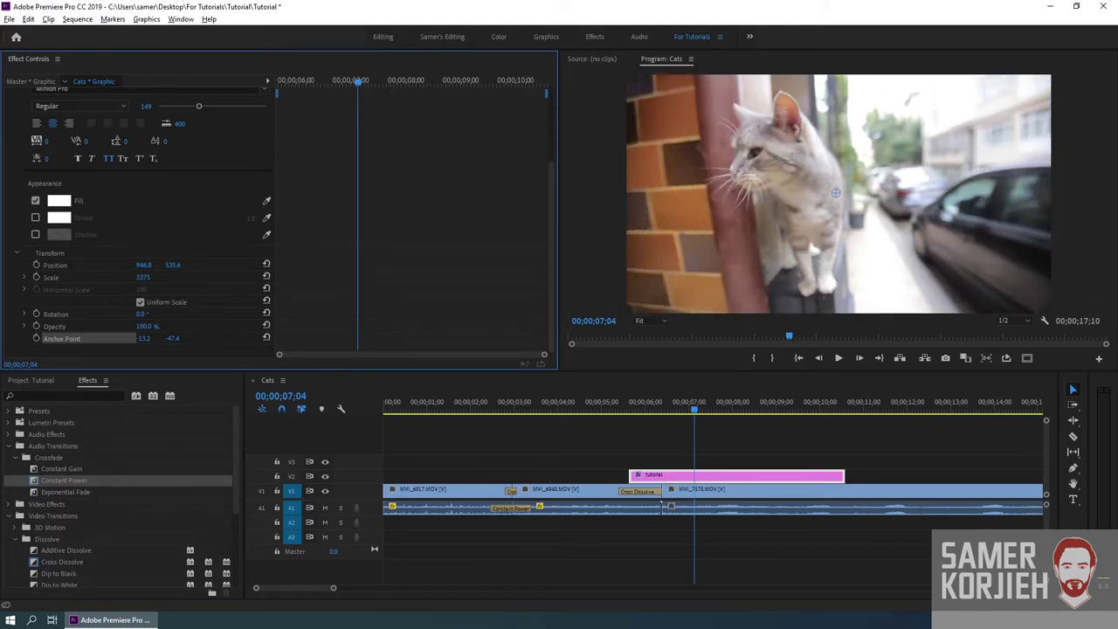
drag(367, 278, 118, 278)
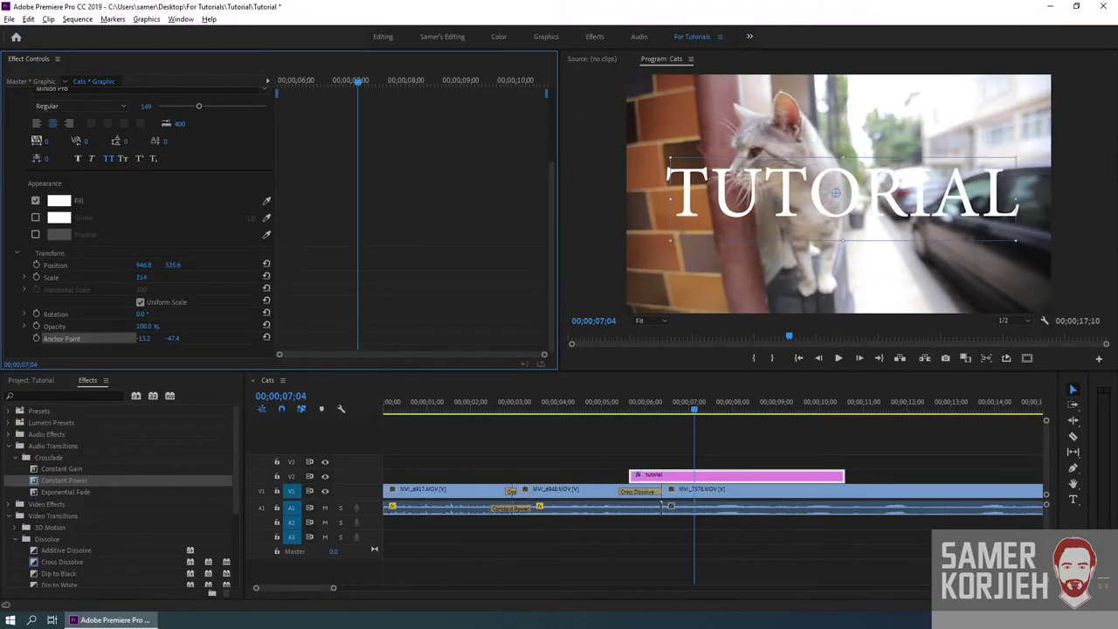
drag(141, 277, 329, 287)
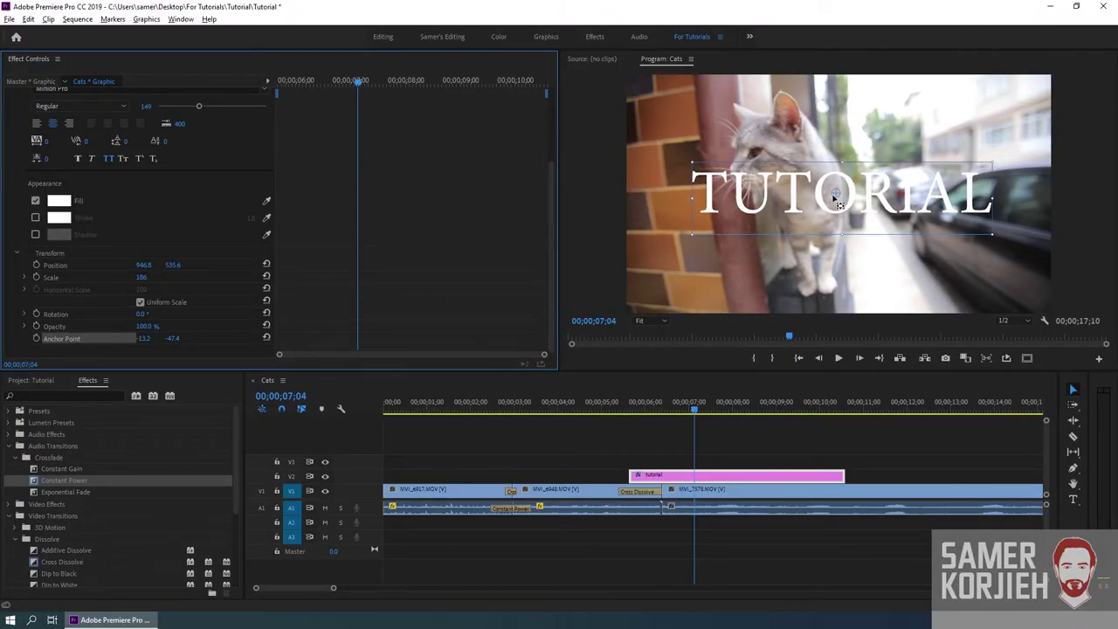
drag(837, 200, 840, 201)
key(ctrl+z)
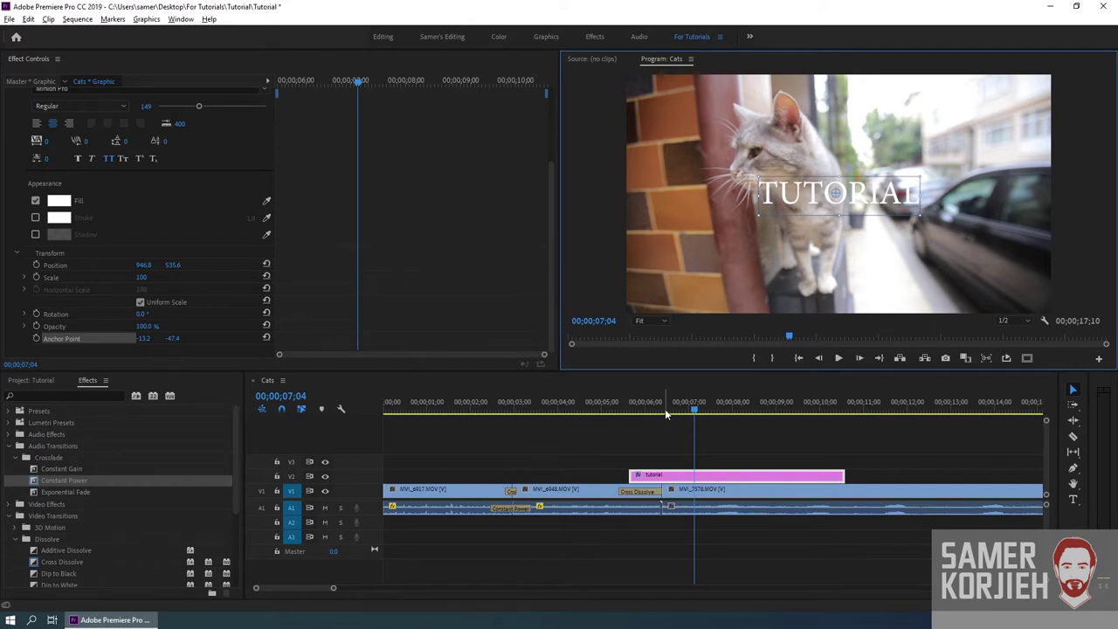
Step: At 00;00;05;19, enable Scale animation to set a 100 keyframe and nudge it into place
click(630, 410)
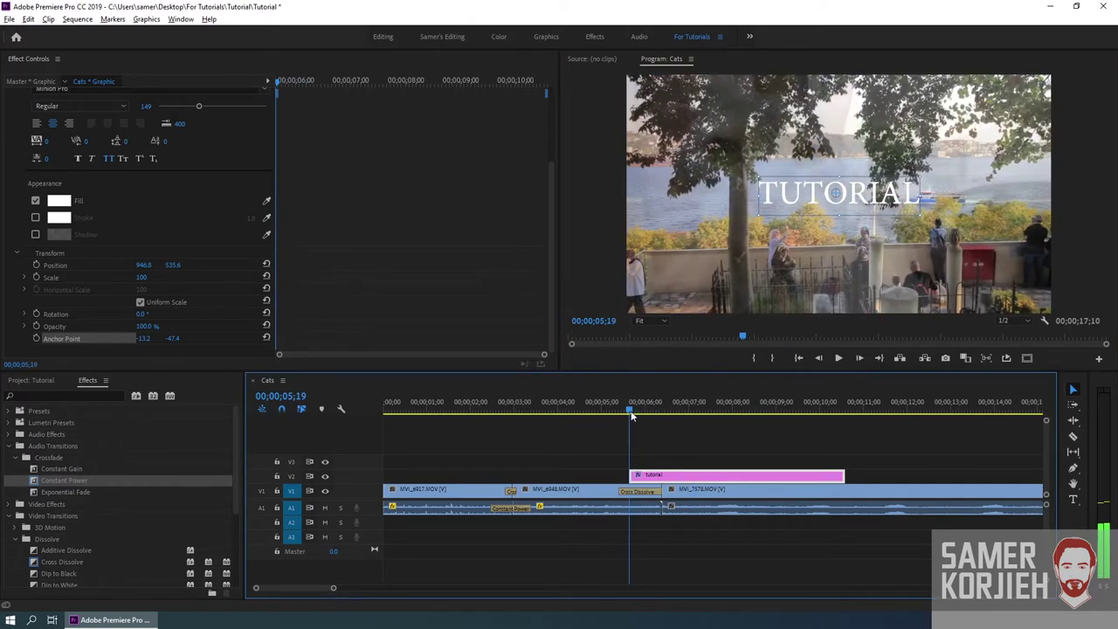
drag(632, 417, 643, 416)
drag(644, 412, 629, 414)
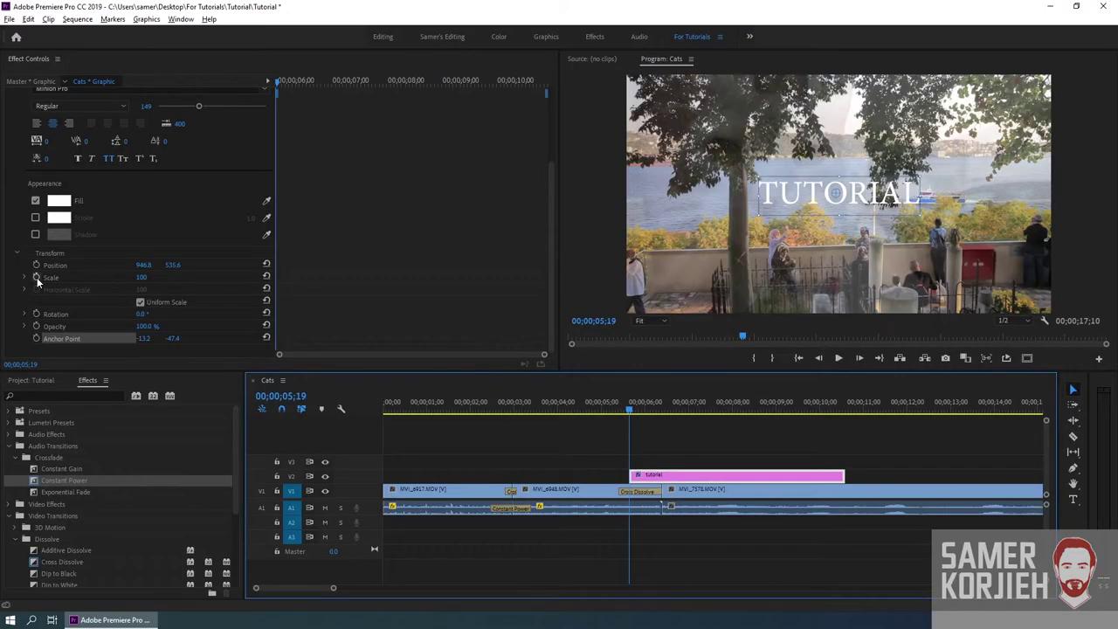
click(36, 277)
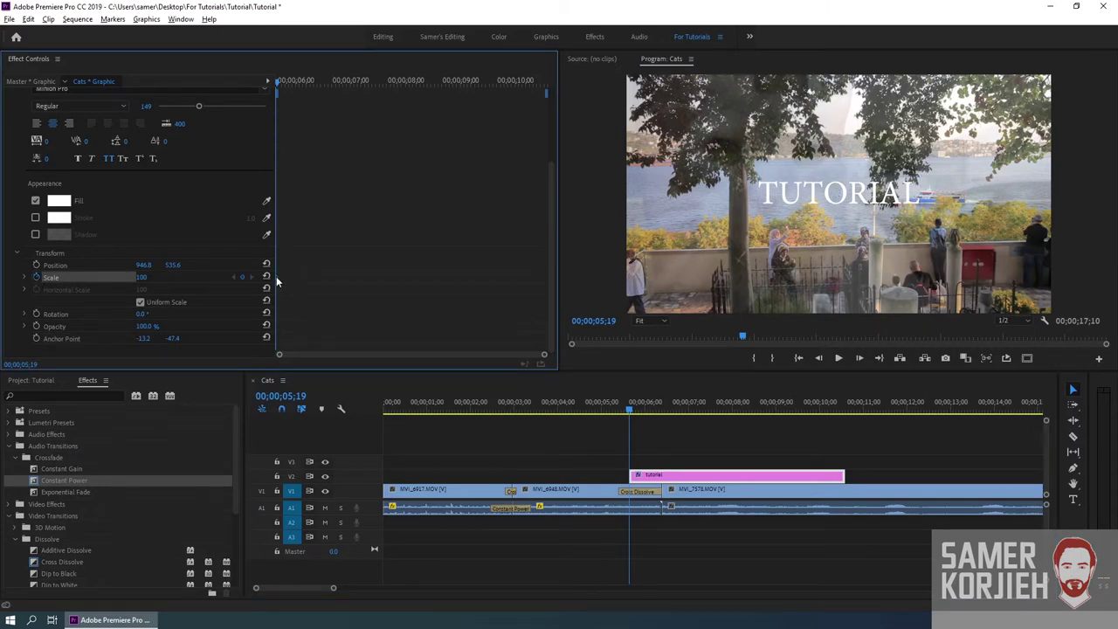
drag(276, 277, 316, 277)
drag(316, 277, 276, 277)
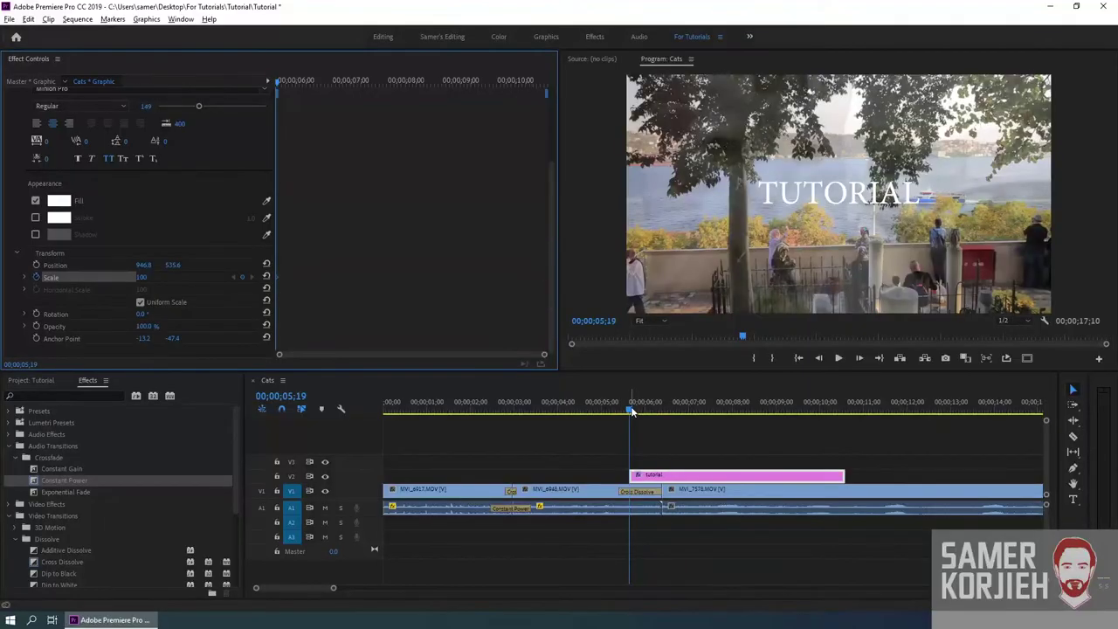
click(633, 412)
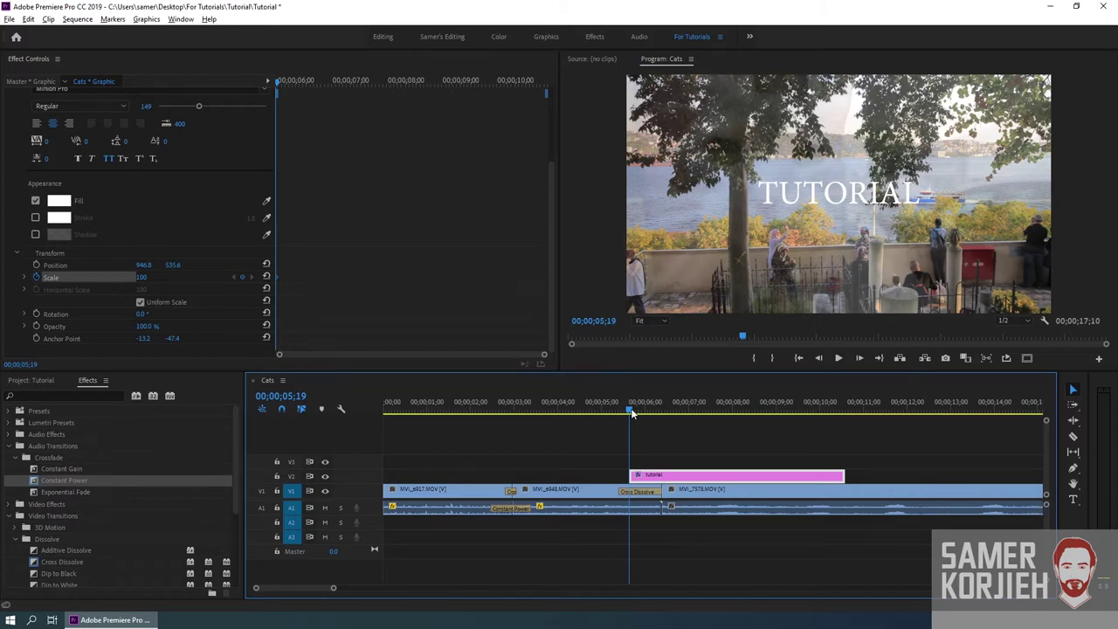
key(space)
key(space)
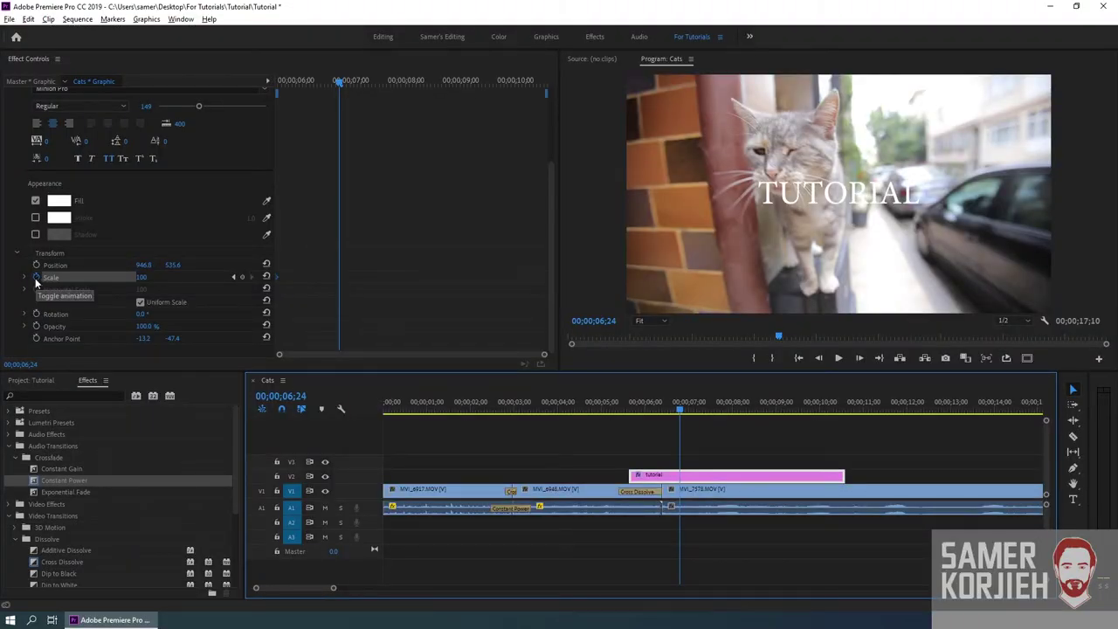
Step: Toggle the Scale stopwatch again, triggering the warning about deleting existing keyframes
click(36, 278)
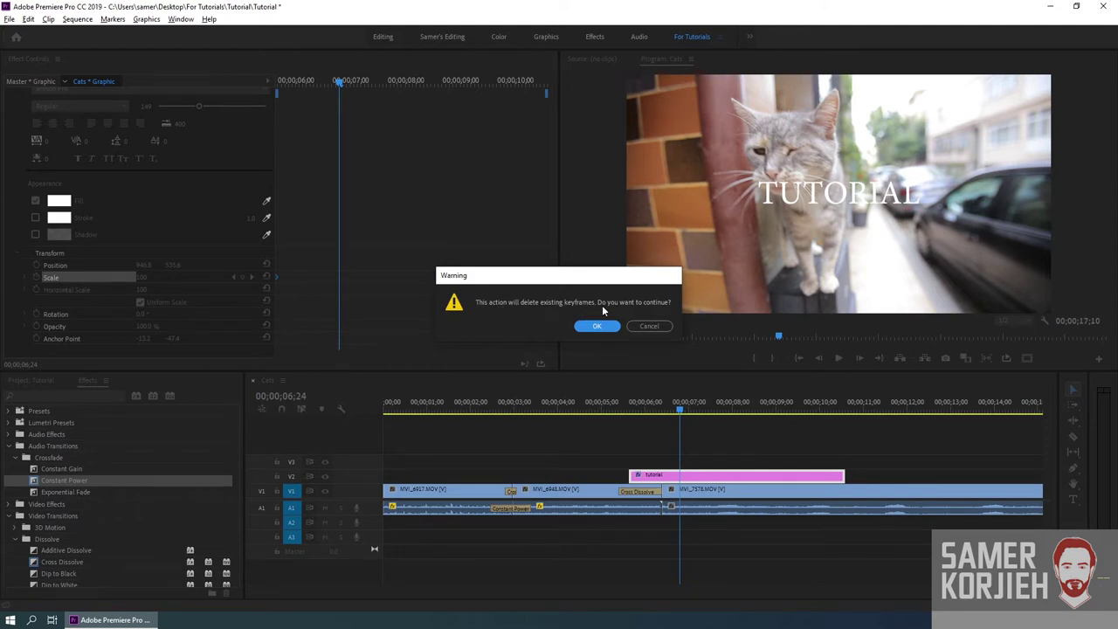
Step: Cancel the warning and add a second Scale keyframe at 00;00;06;24
click(651, 325)
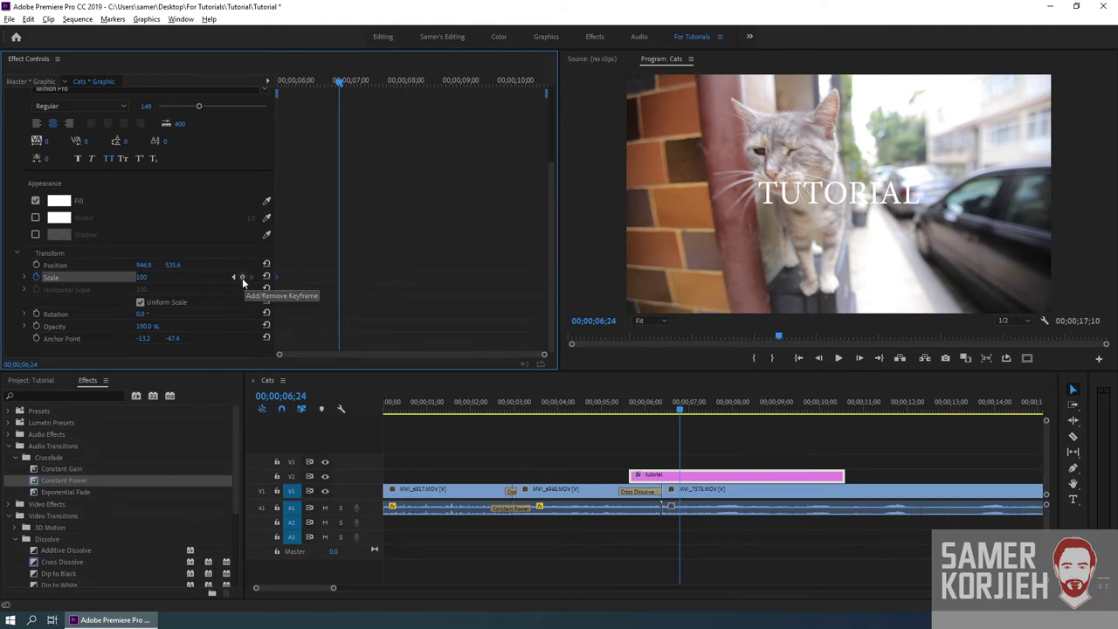
click(242, 277)
Step: At the title's start, enlarge Scale to 3287, then play to where it should settle
drag(310, 82, 257, 93)
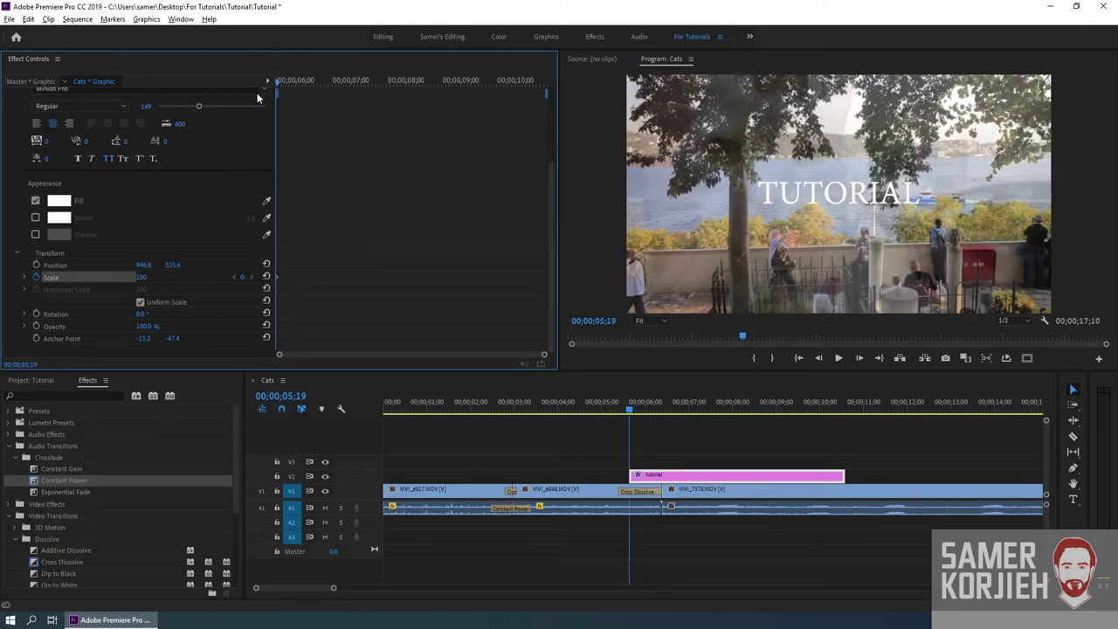
drag(141, 277, 787, 277)
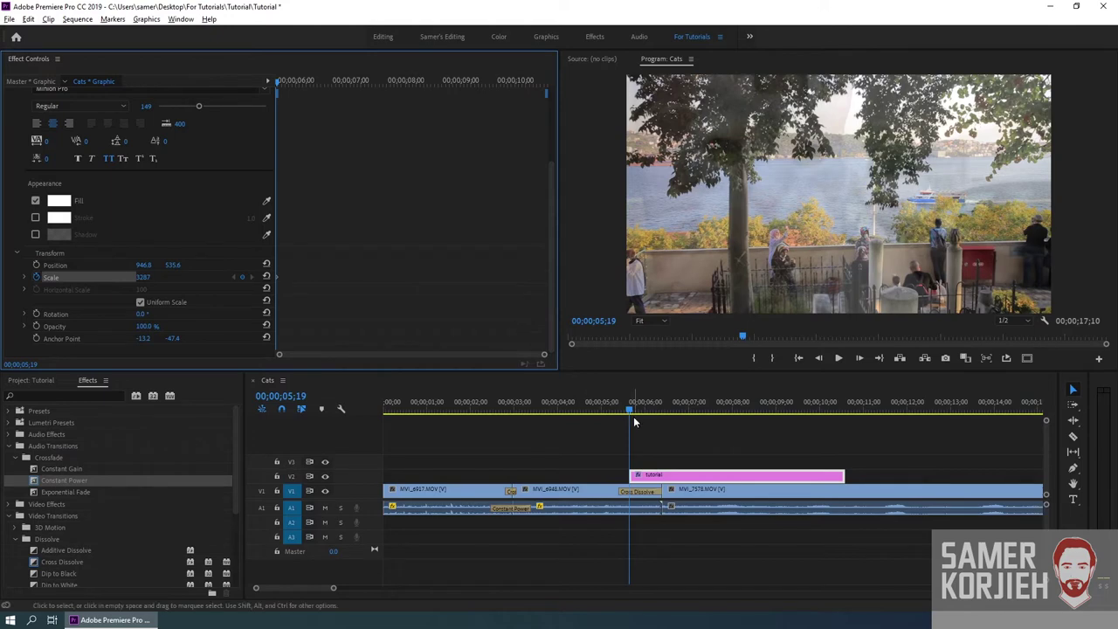
key(space)
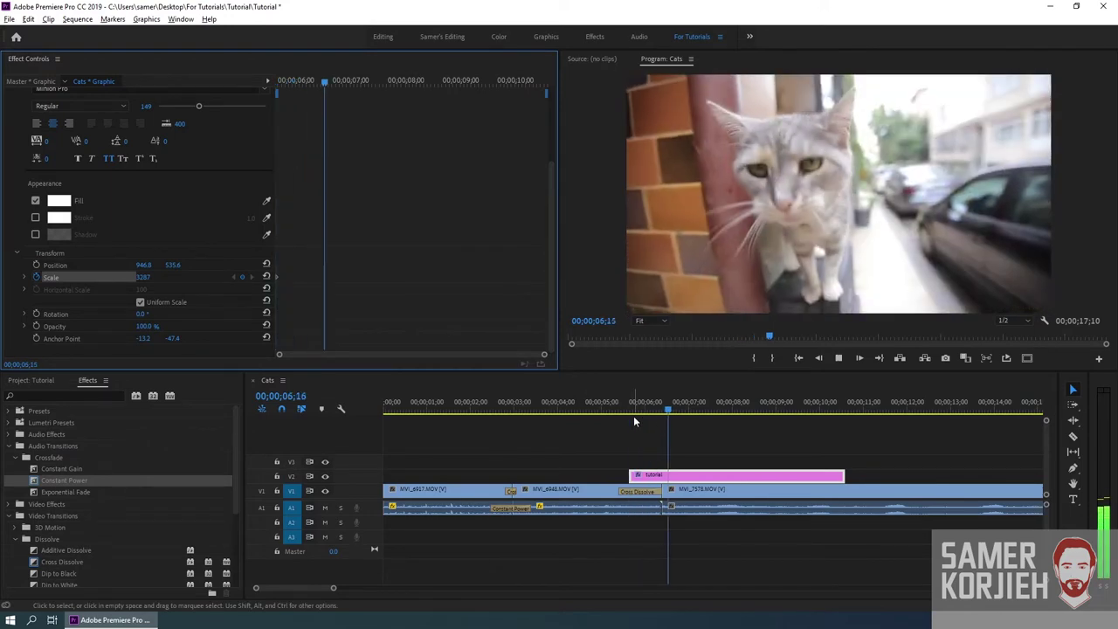
key(space)
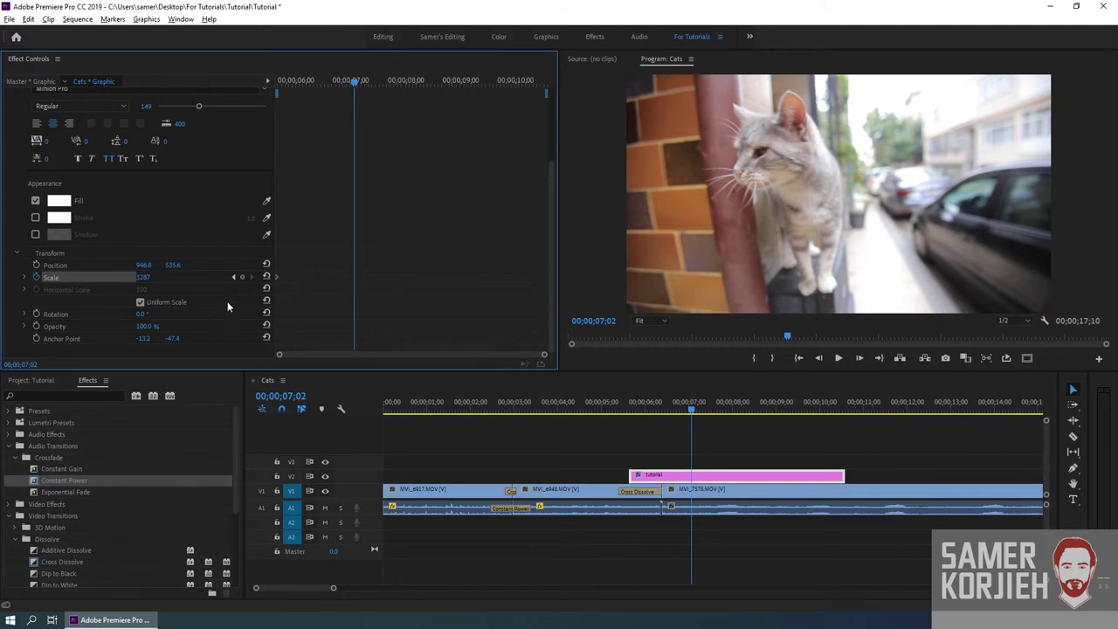
Step: Add a Scale keyframe at 07;02 and set its value to 100
click(242, 277)
click(145, 277)
text(100)
drag(142, 277, 105, 277)
click(144, 278)
text(10)
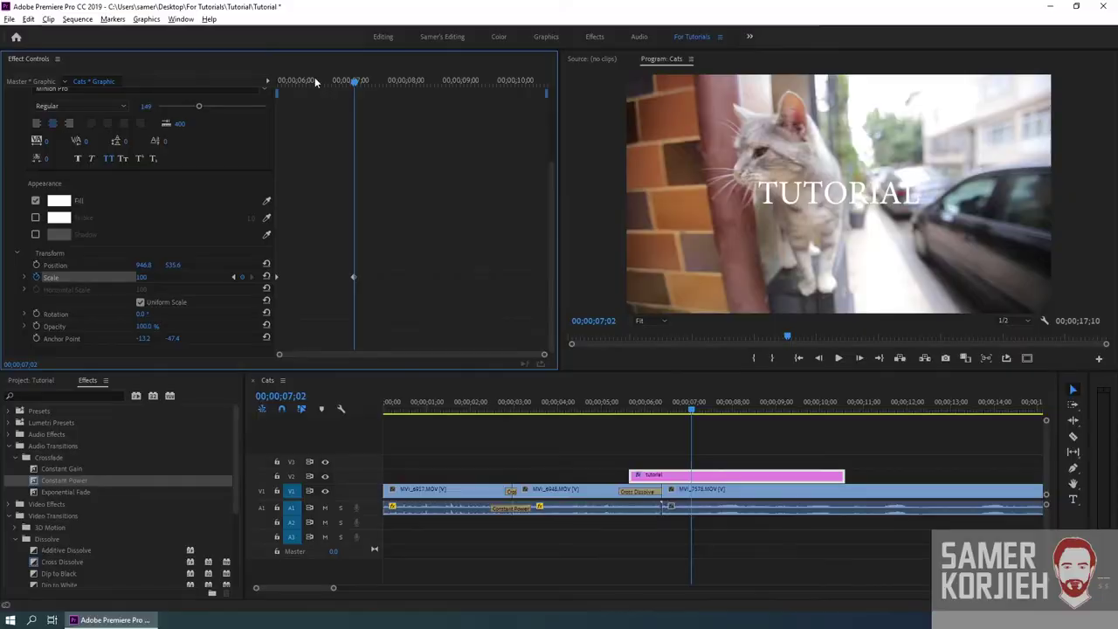
drag(314, 77, 236, 73)
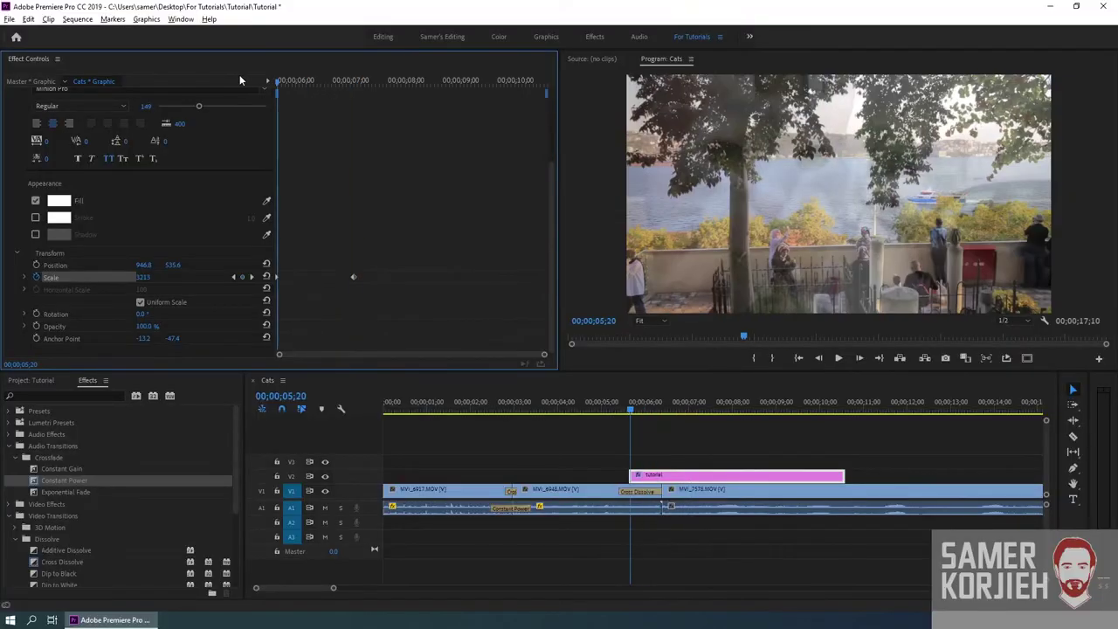
key(space)
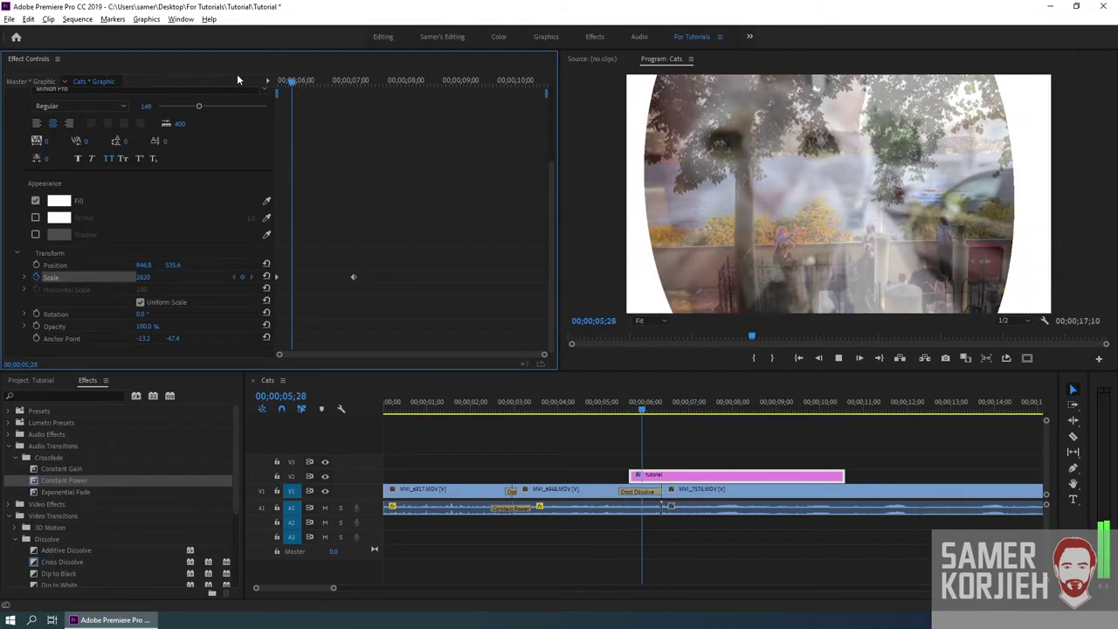
key(space)
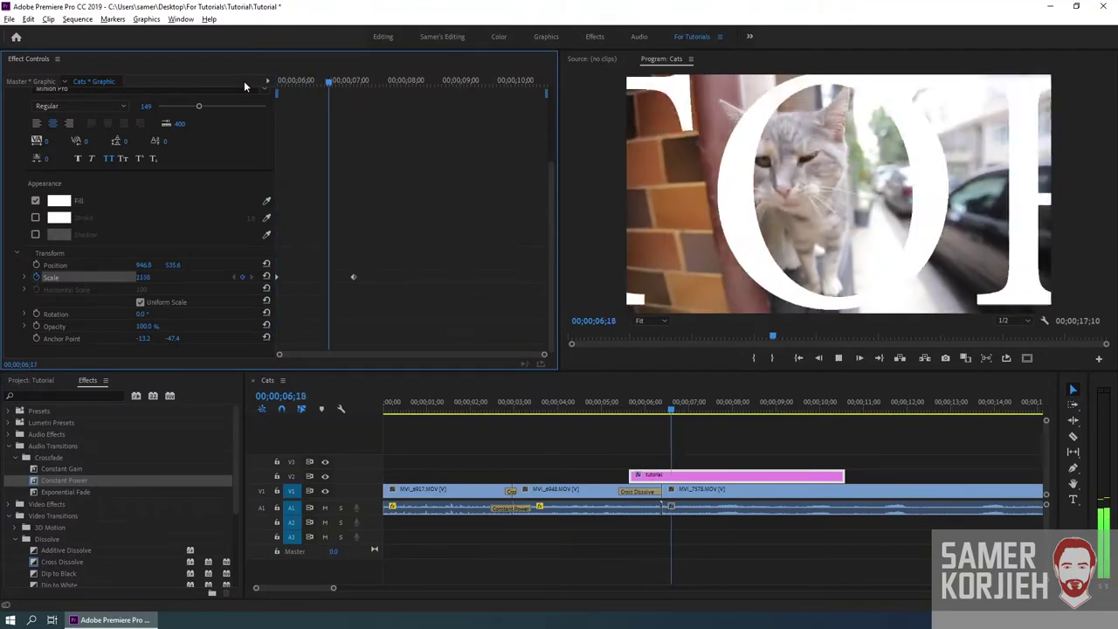
key(space)
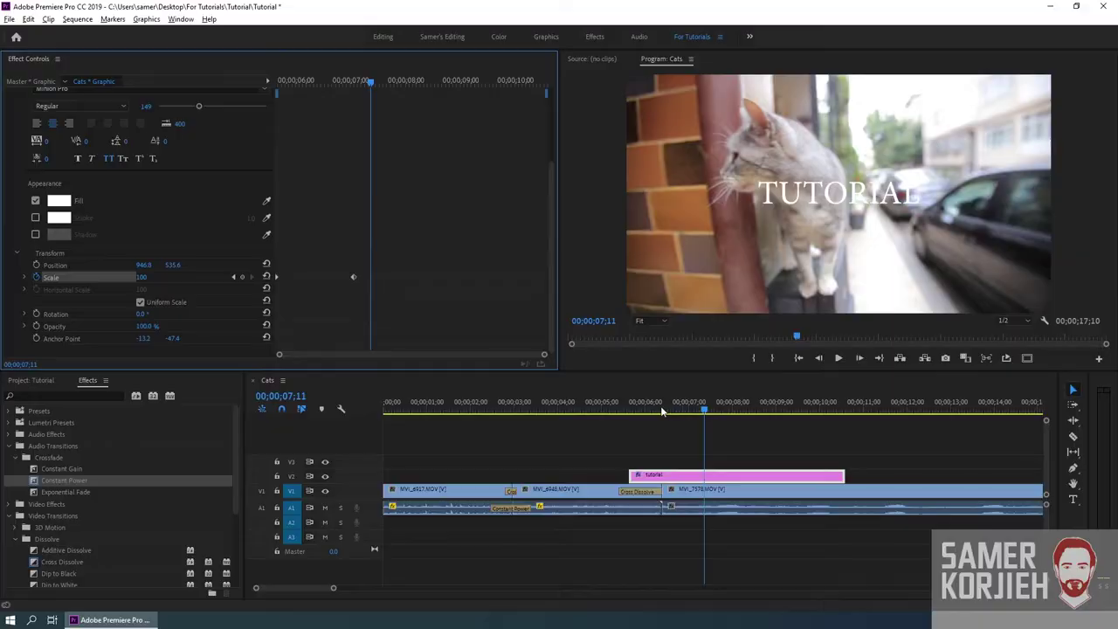
click(629, 408)
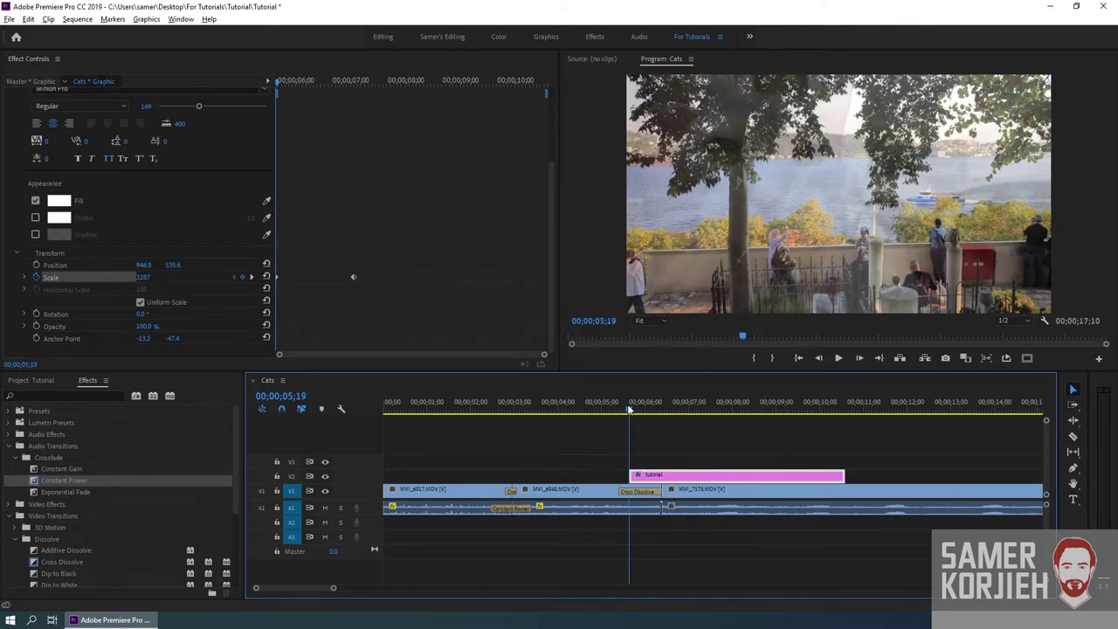
key(space)
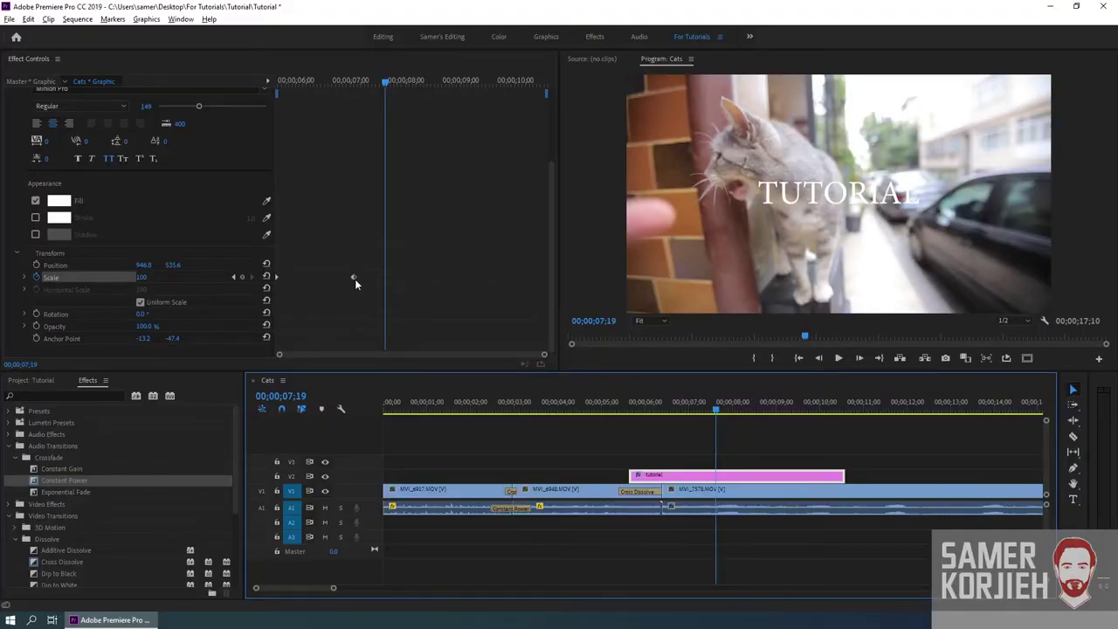
Step: Select the final Scale keyframe, preview the zoom, and bring up its interpolation menu
click(355, 278)
click(330, 83)
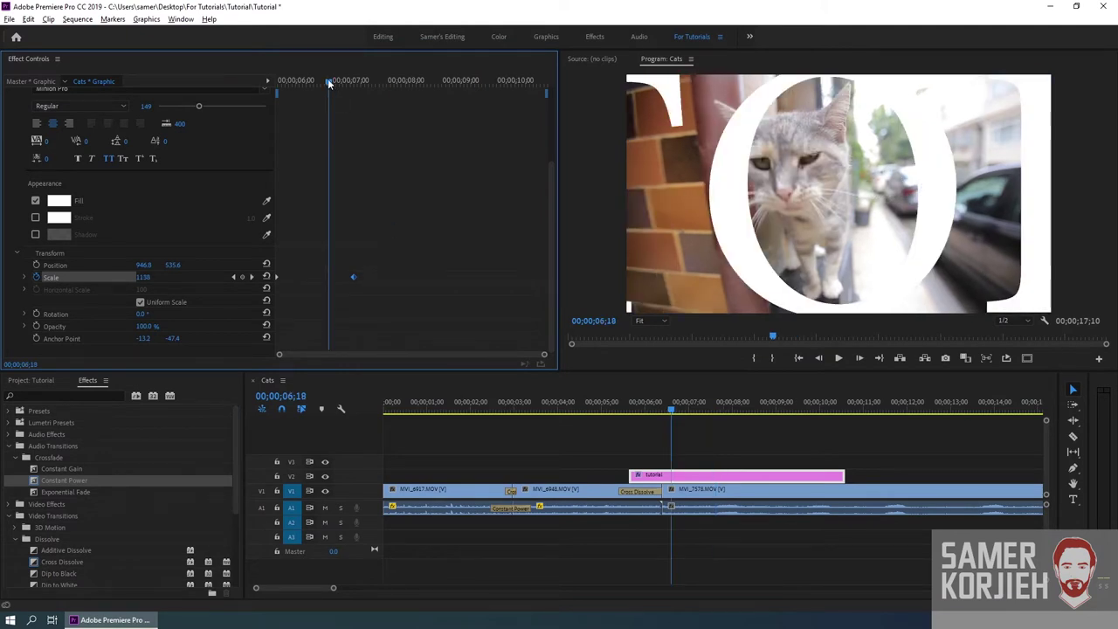
key(space)
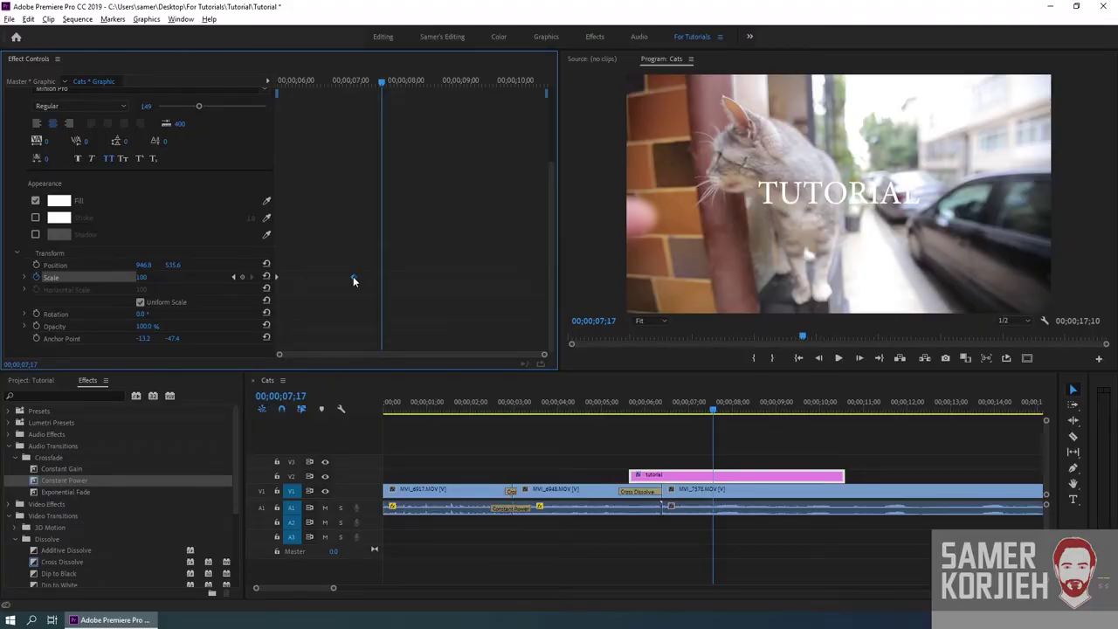
right_click(354, 279)
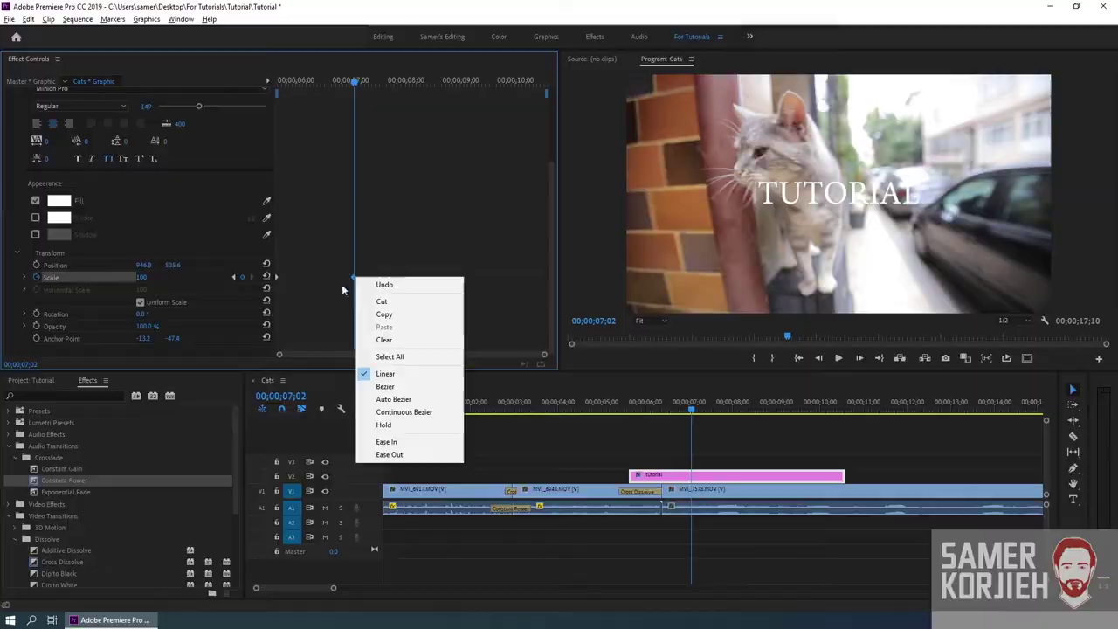
click(332, 268)
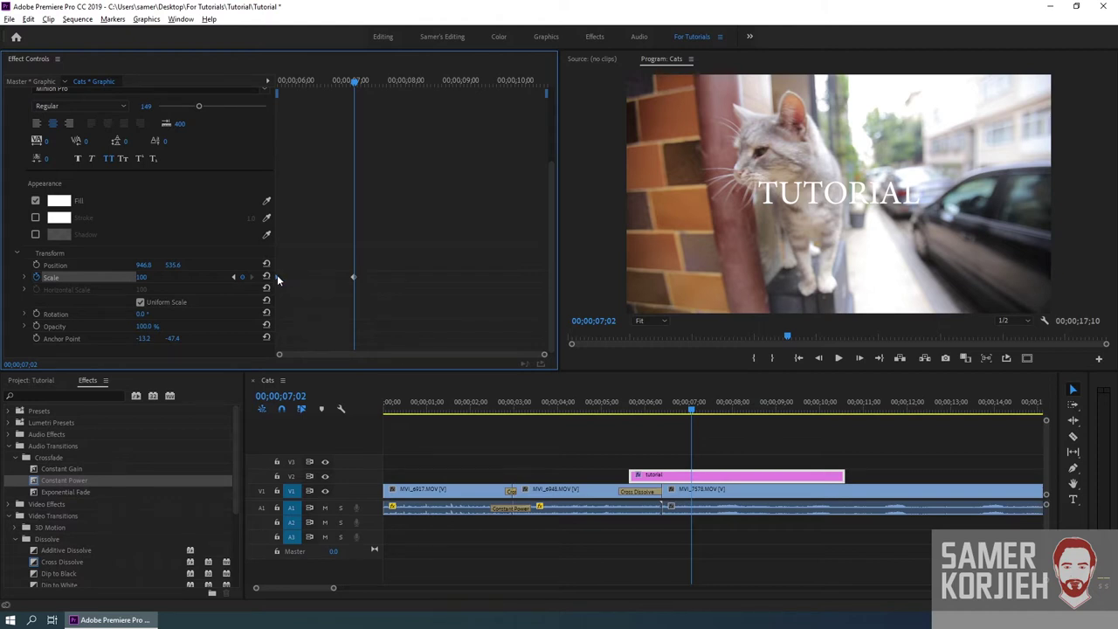
right_click(277, 276)
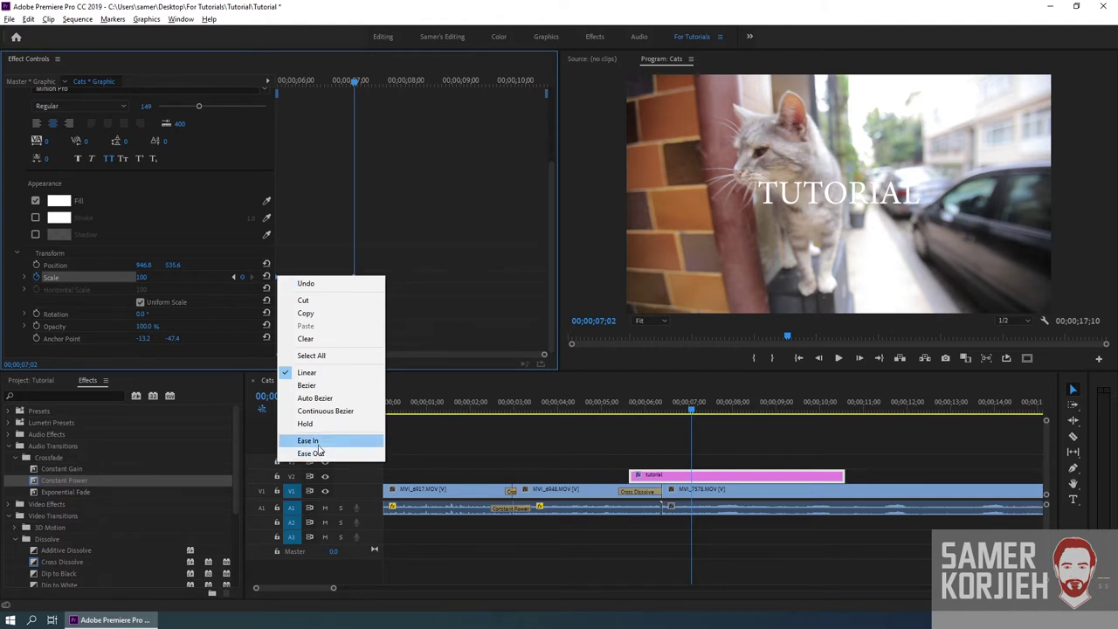
click(364, 251)
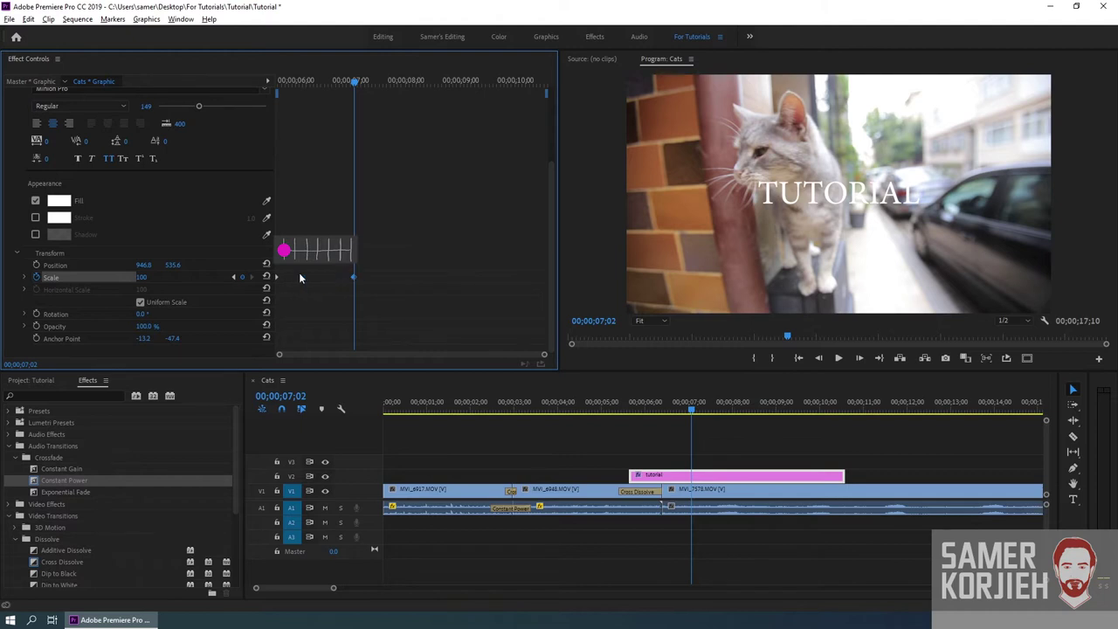
Step: Apply Ease In to the title's final Scale keyframe, then park the playhead before the title and deselect it
right_click(353, 276)
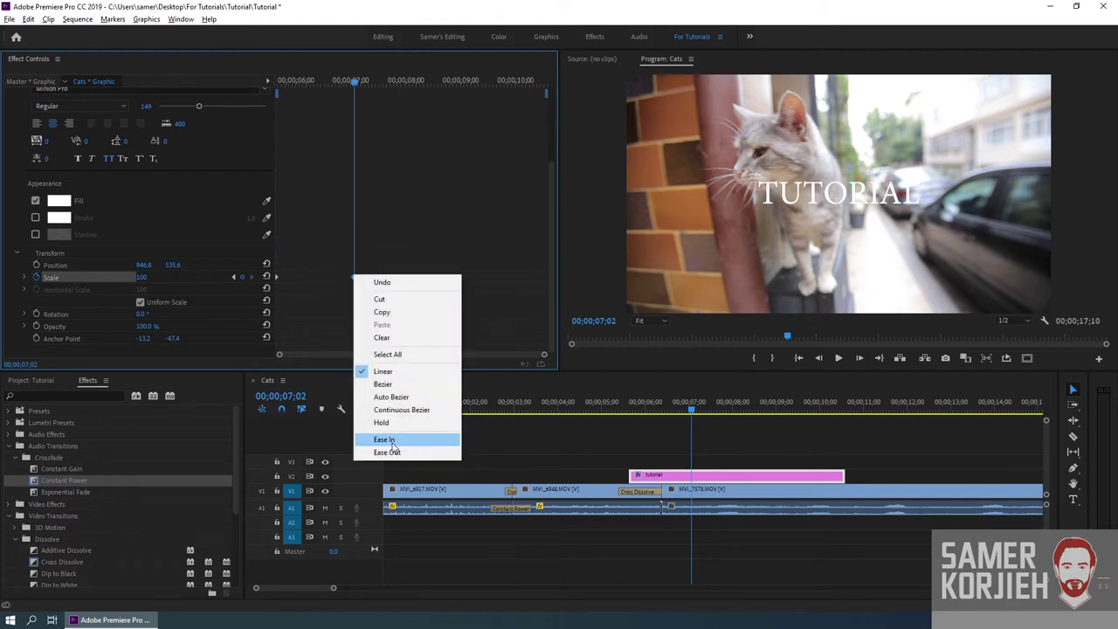
click(307, 283)
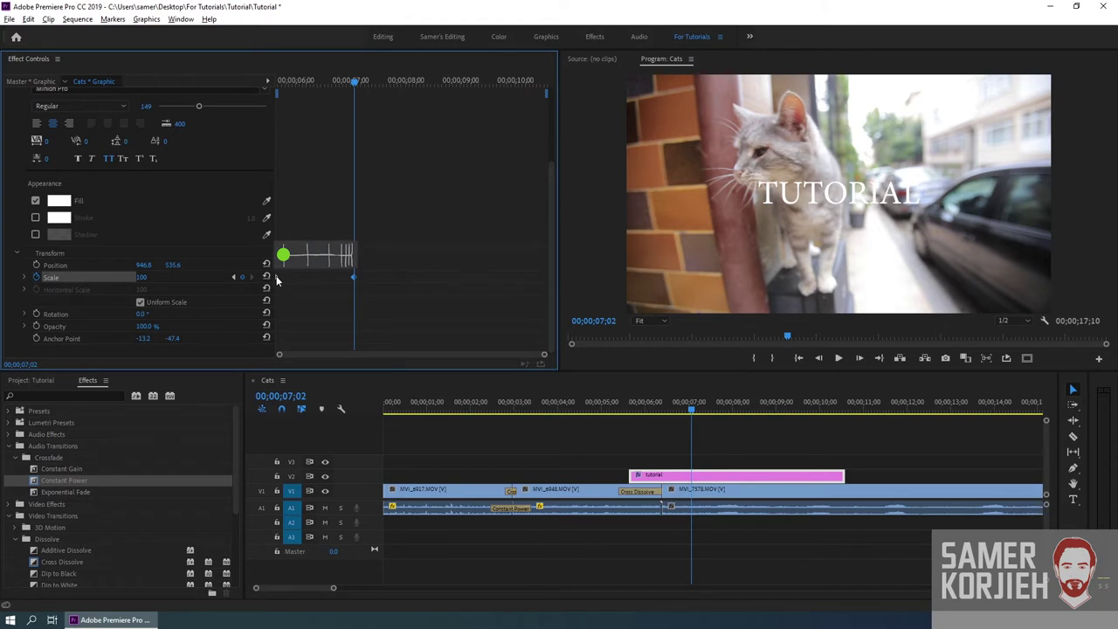
right_click(355, 280)
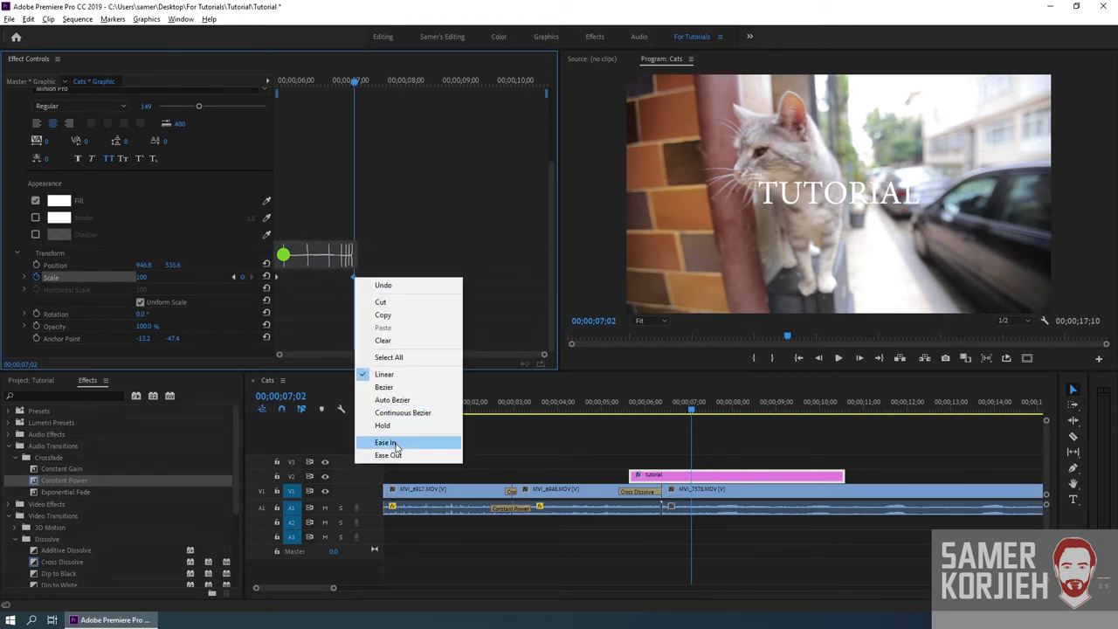
click(280, 277)
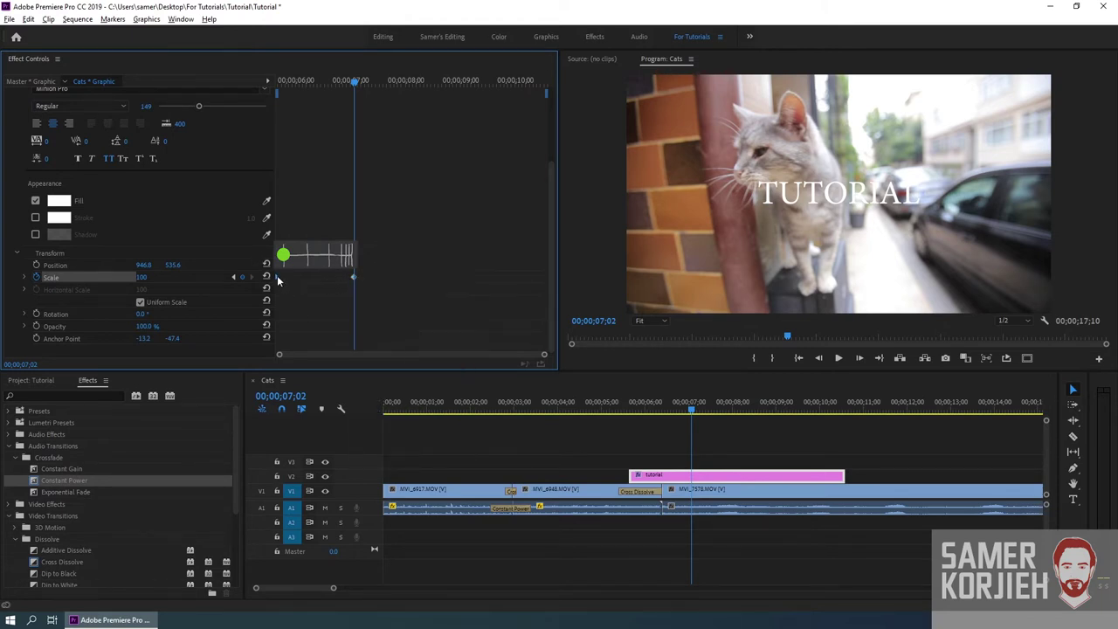
right_click(353, 277)
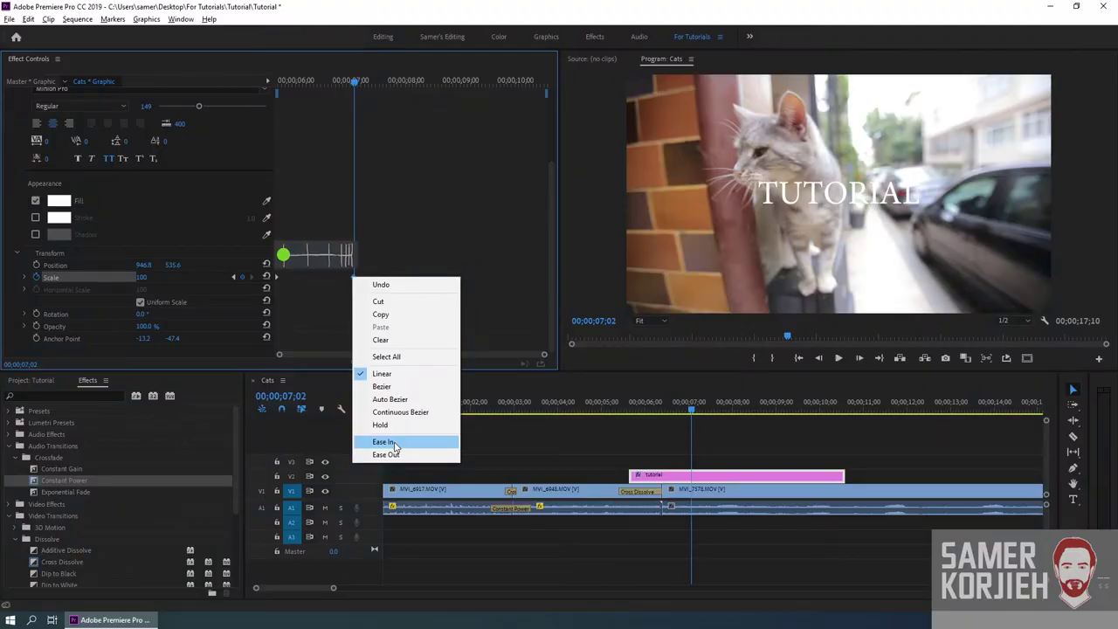
click(394, 441)
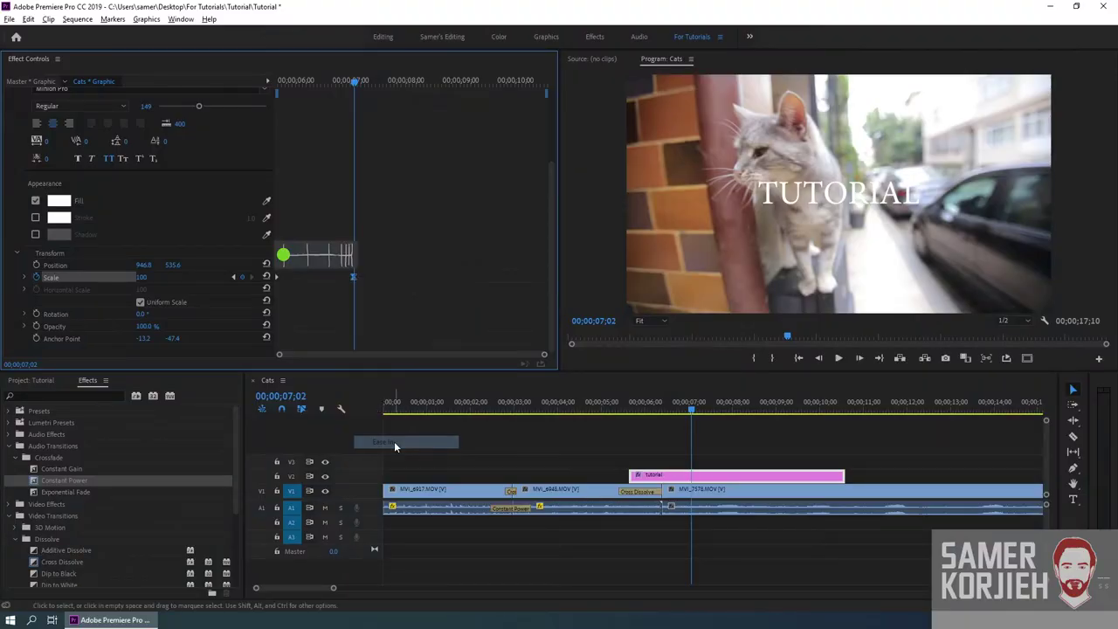
click(618, 409)
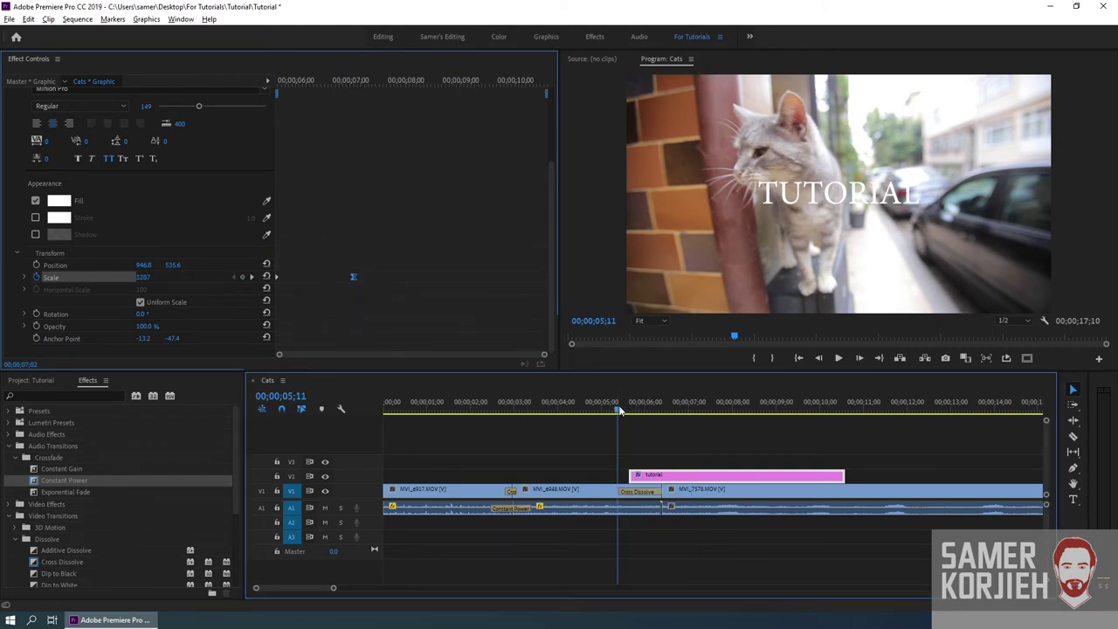
click(661, 438)
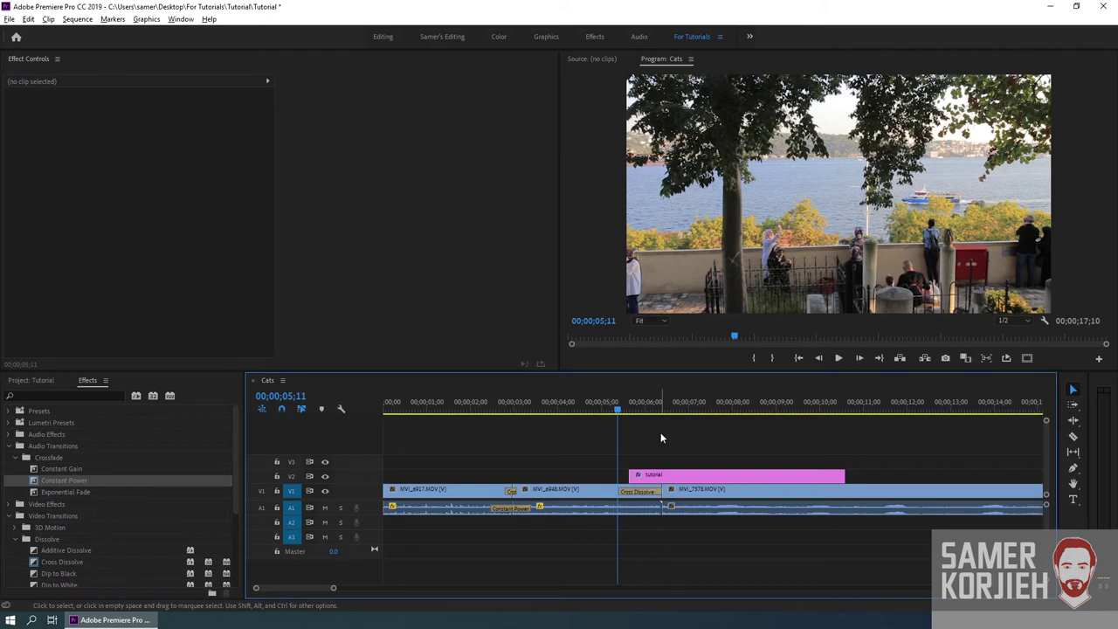
key(space)
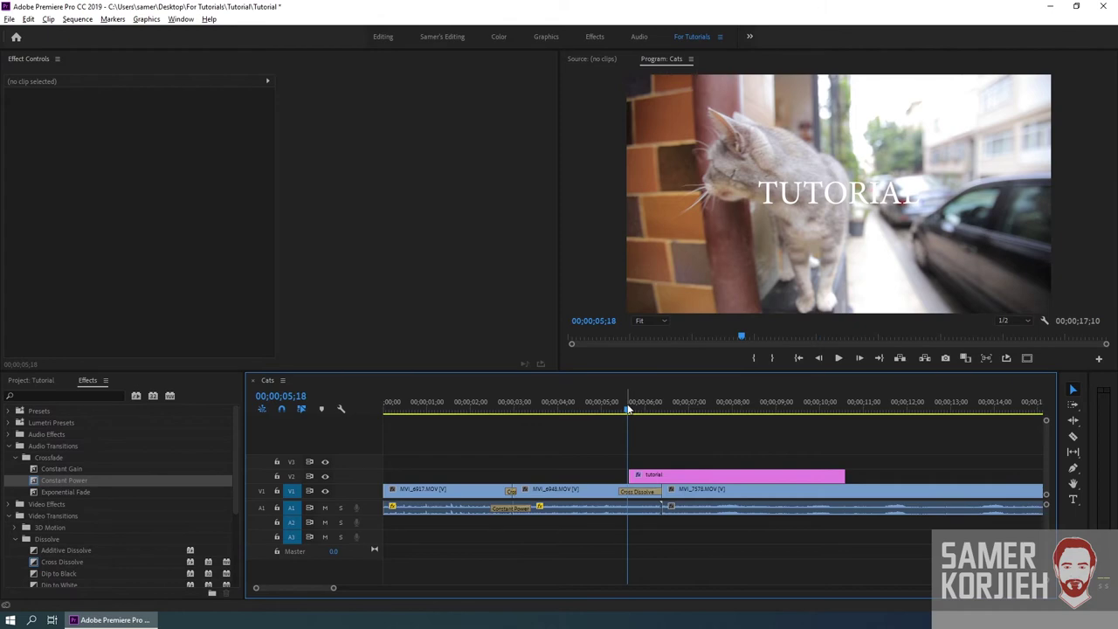
key(space)
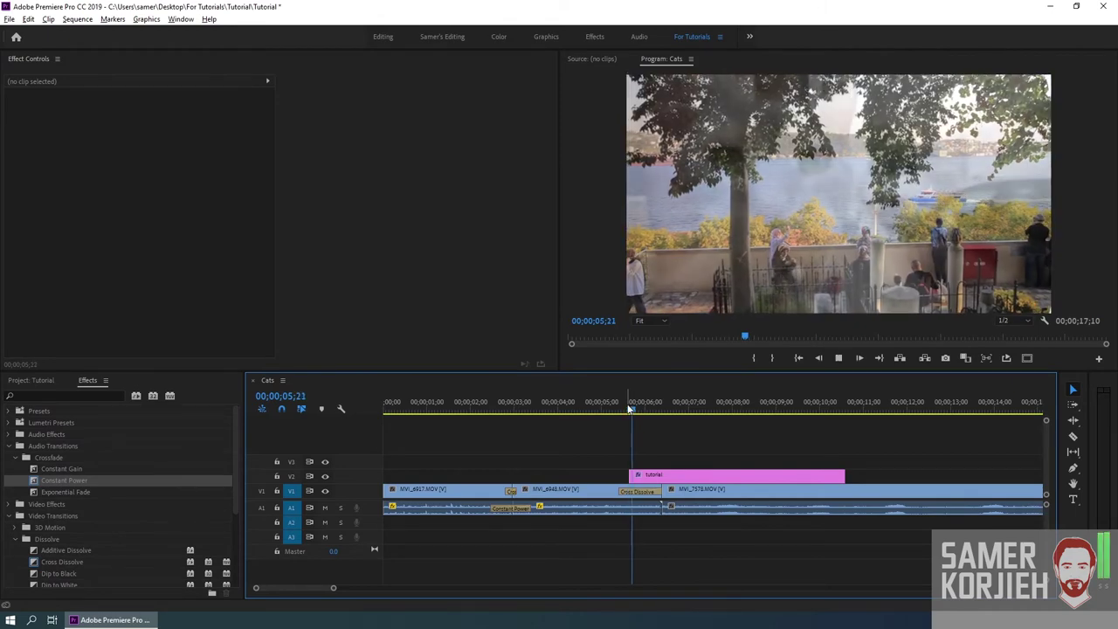
key(space)
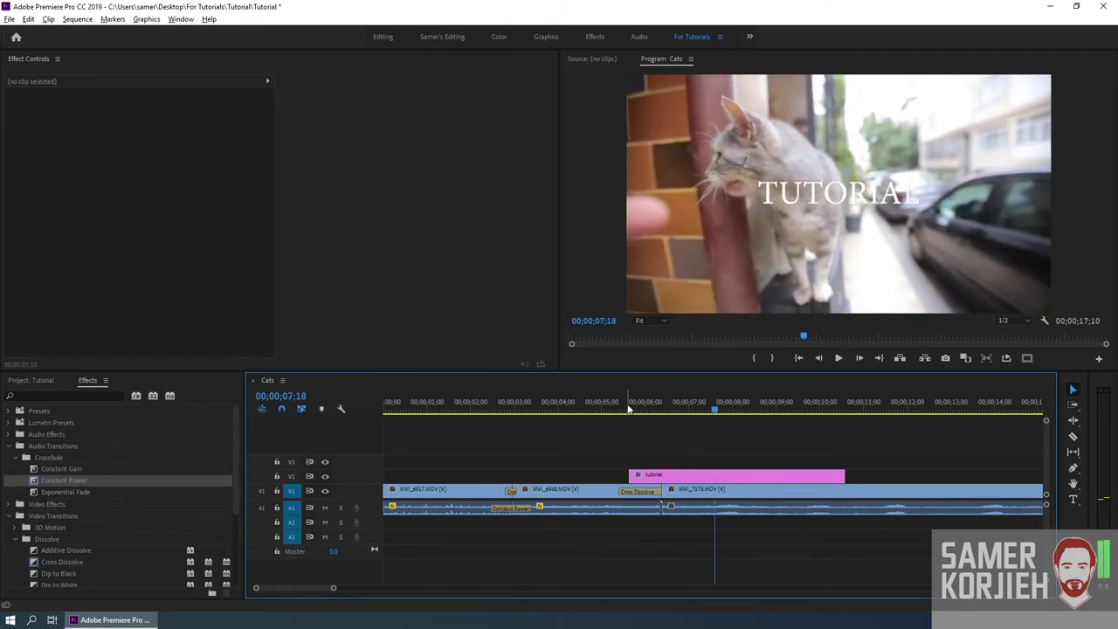
click(631, 407)
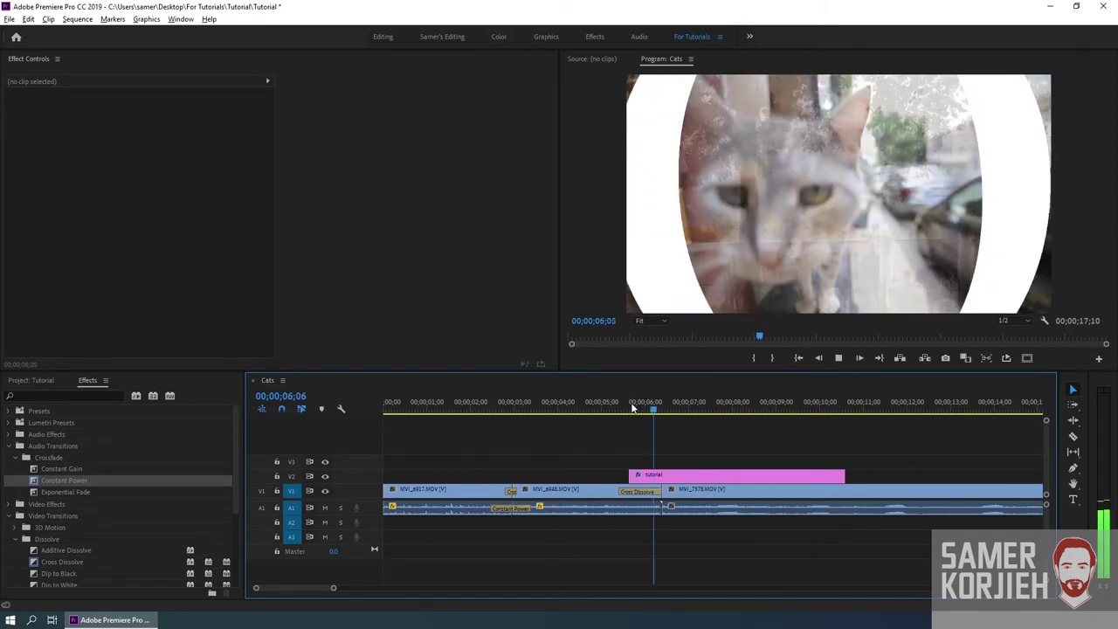
key(space)
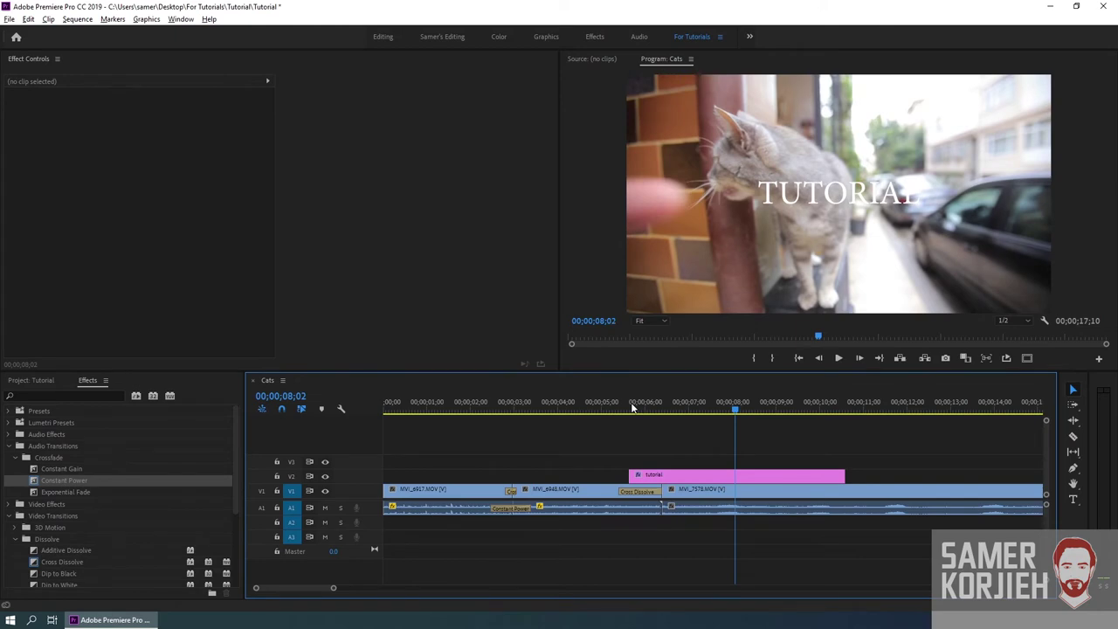
key(space)
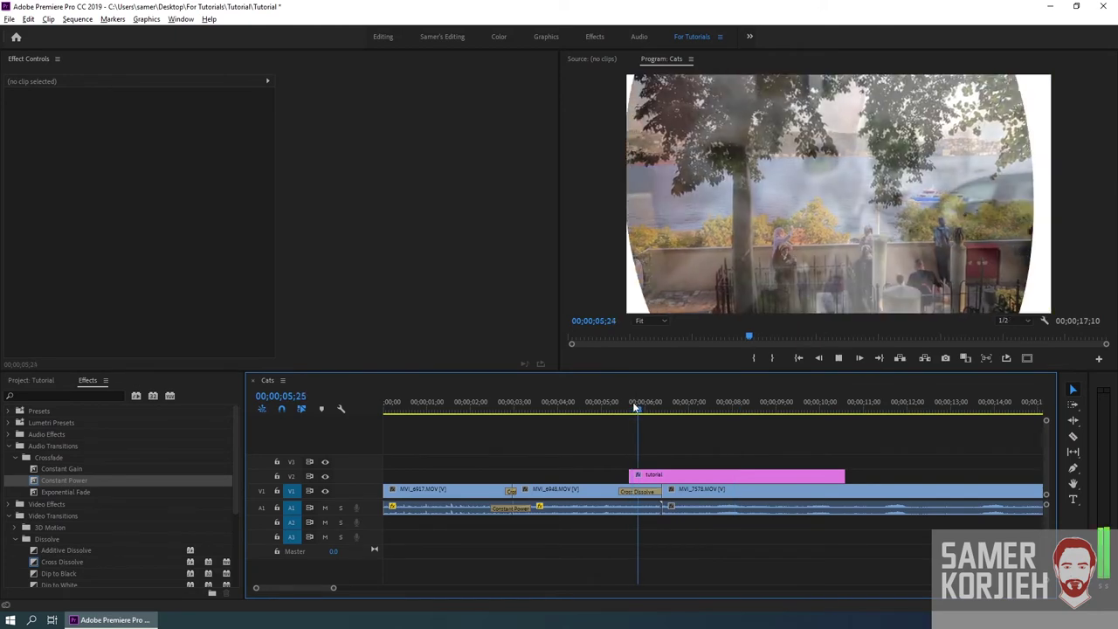
key(space)
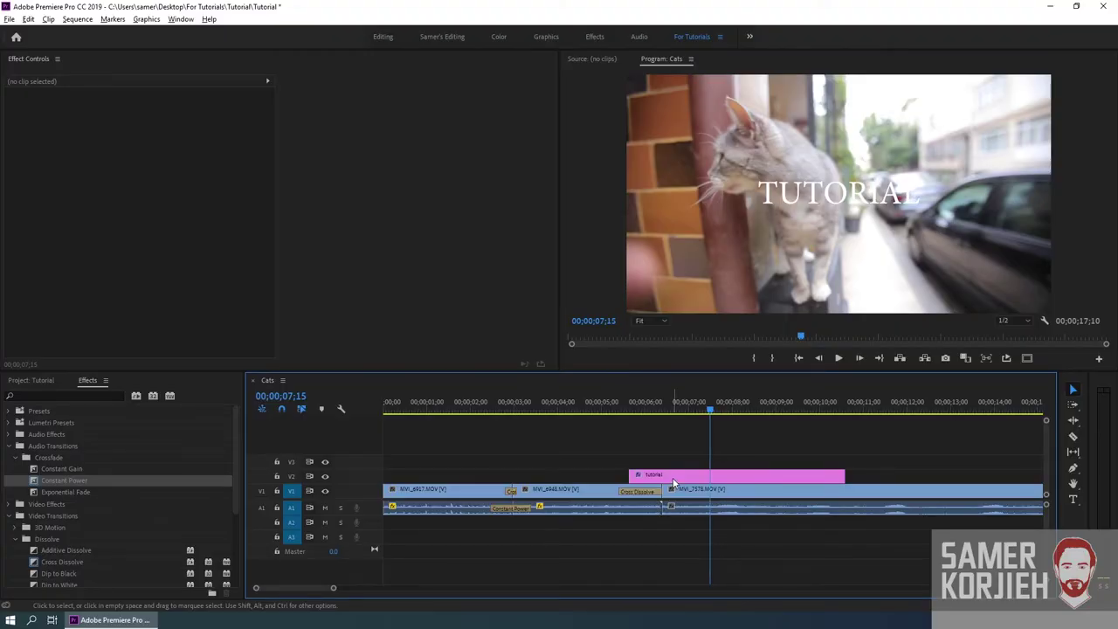
click(672, 478)
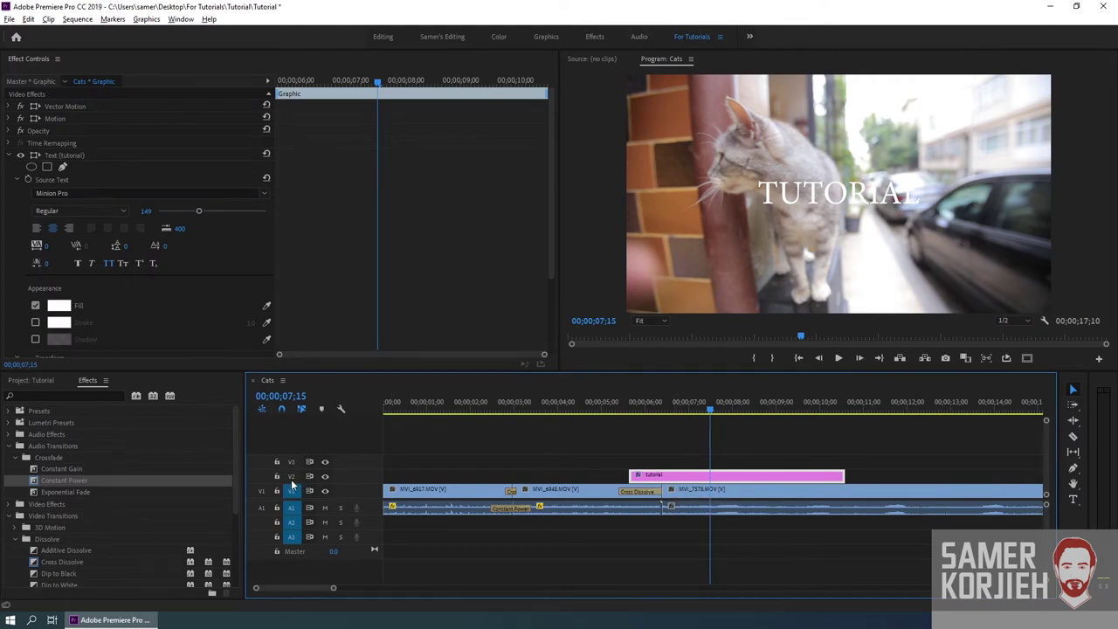
Step: Toggle V2 and V3 track targeting, leaving V3 untargeted, and zoom the timeline out
scroll(673, 445, down, 2)
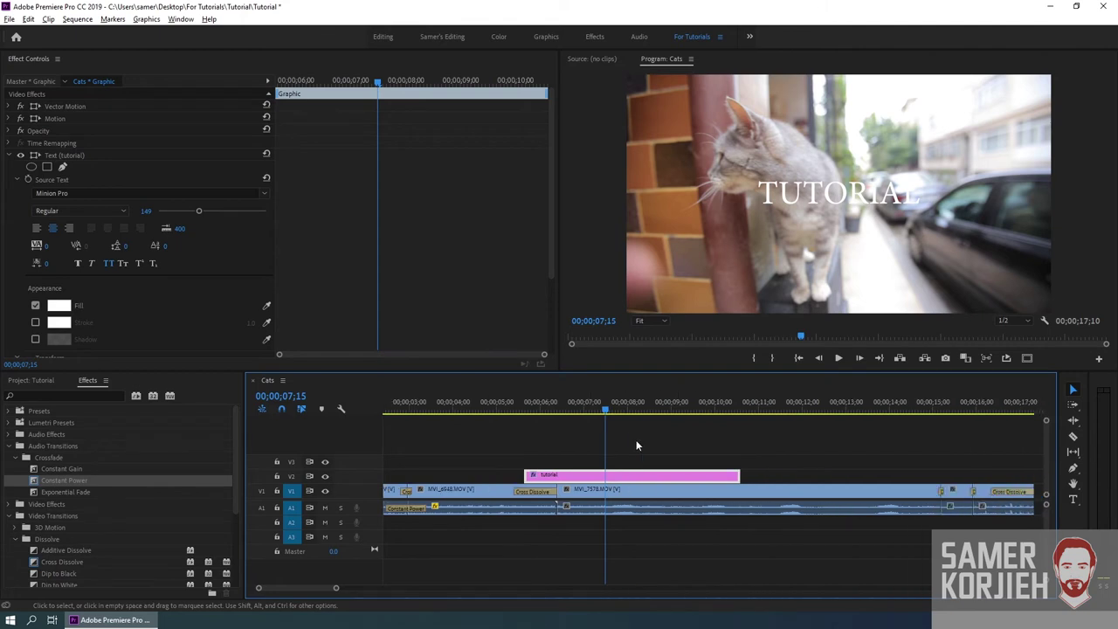
scroll(636, 439, down, 2)
scroll(542, 463, down, 1)
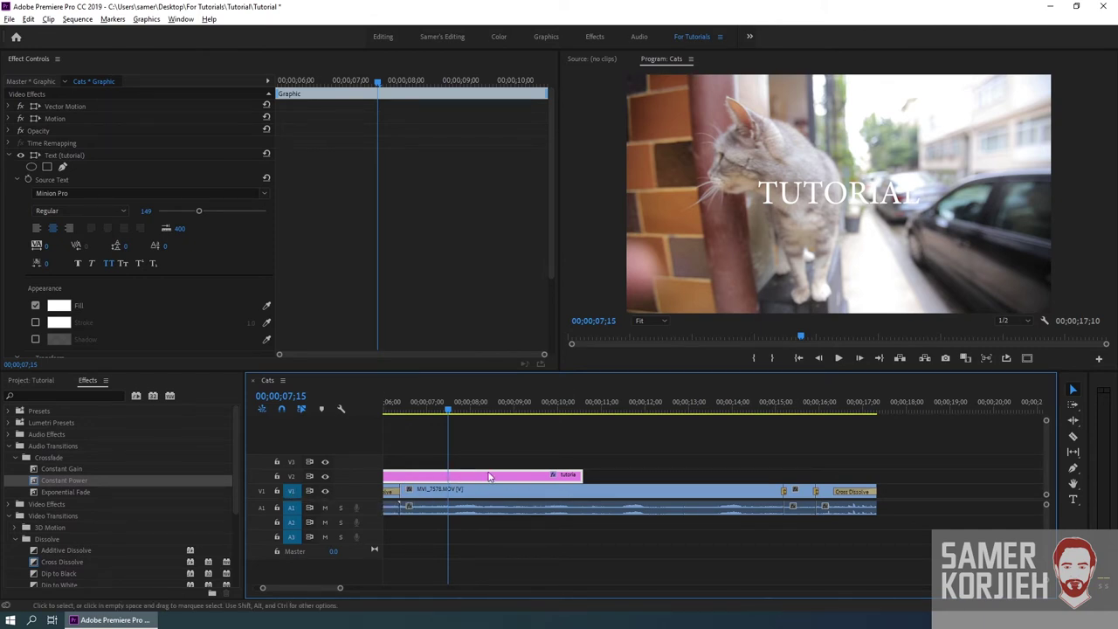
click(291, 477)
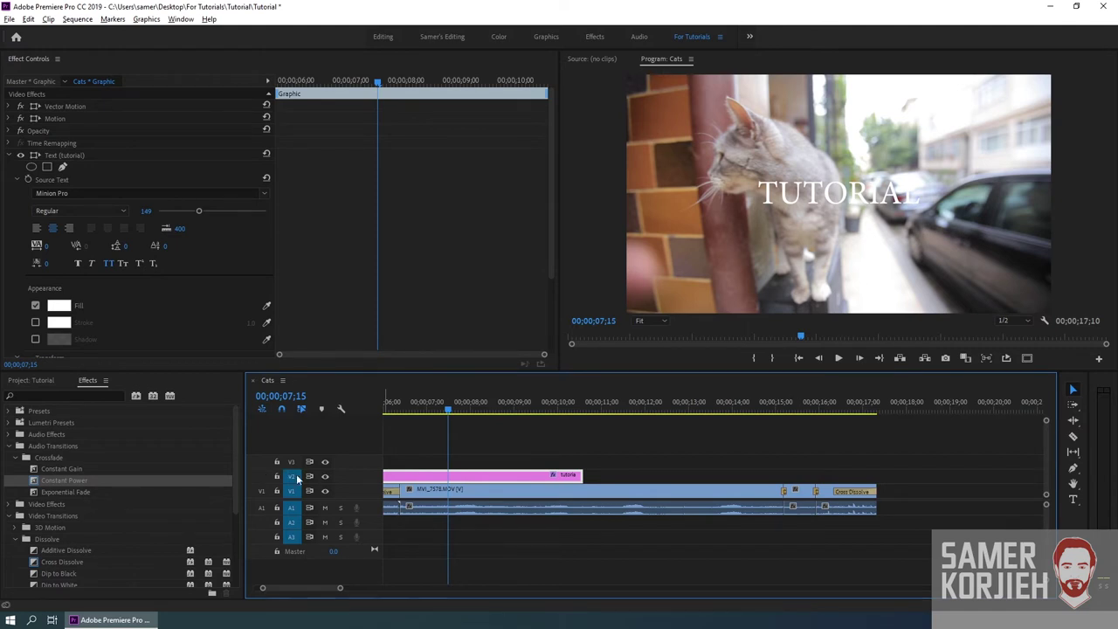
click(296, 477)
click(293, 463)
click(296, 477)
click(295, 477)
click(295, 465)
scroll(442, 490, up, 4)
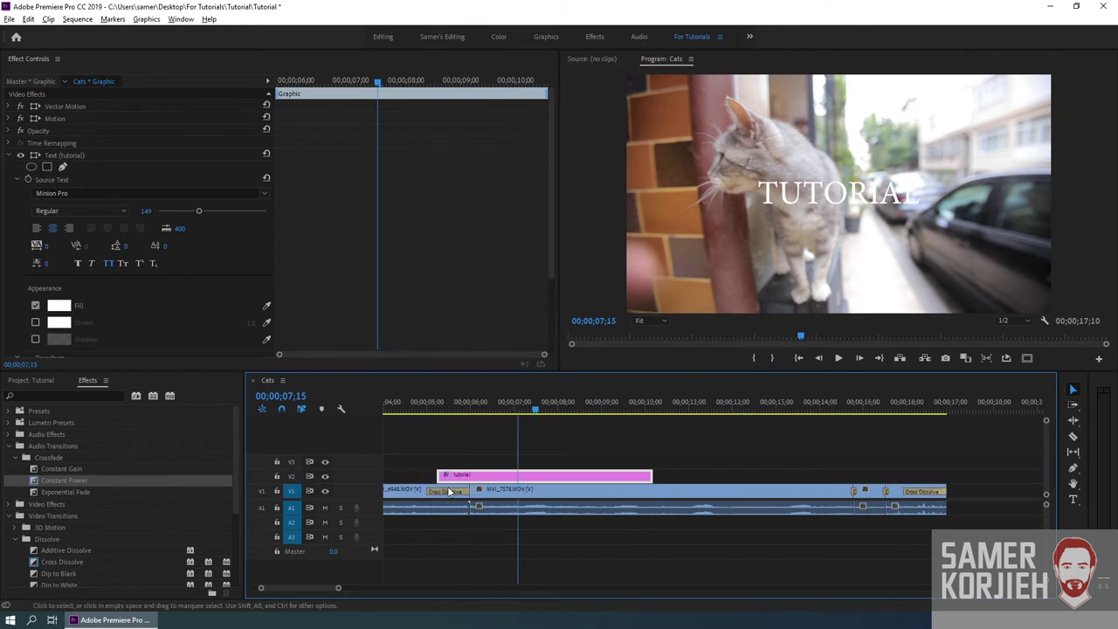
key(minus)
key(minus)
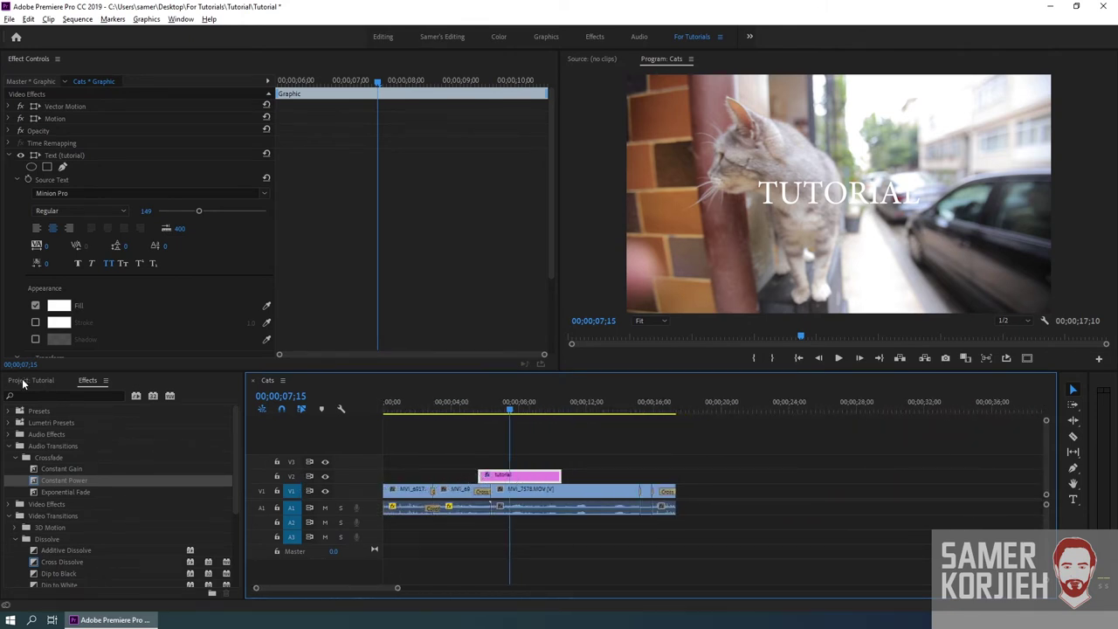
Step: Place MVI_6947.MOV from the project bin at the start of track V3
click(23, 383)
click(85, 382)
click(46, 383)
click(85, 382)
click(46, 382)
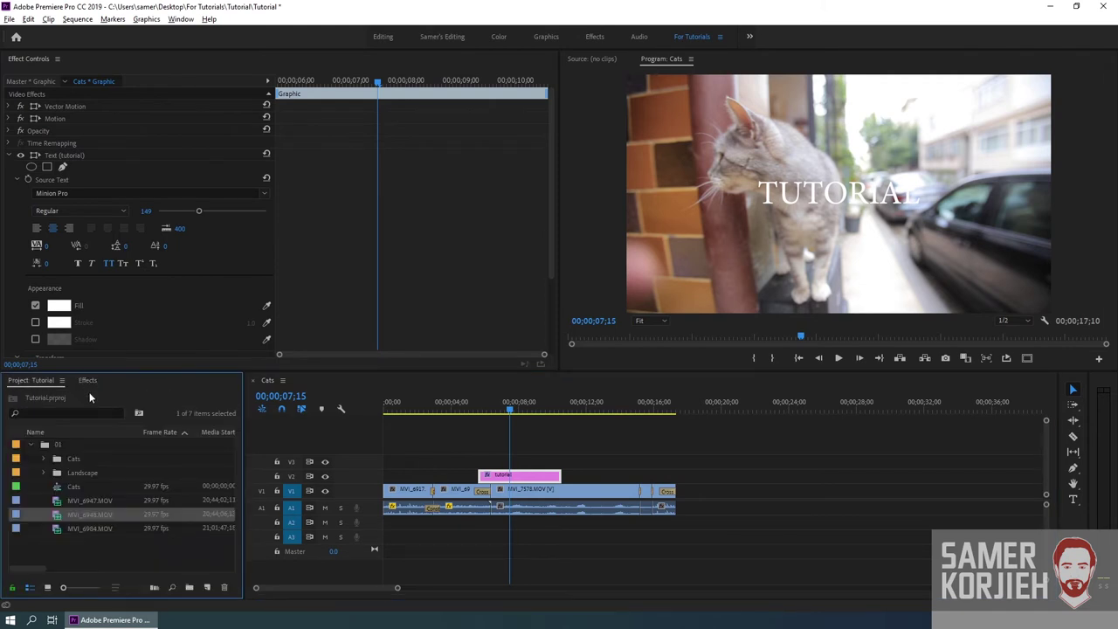
click(58, 504)
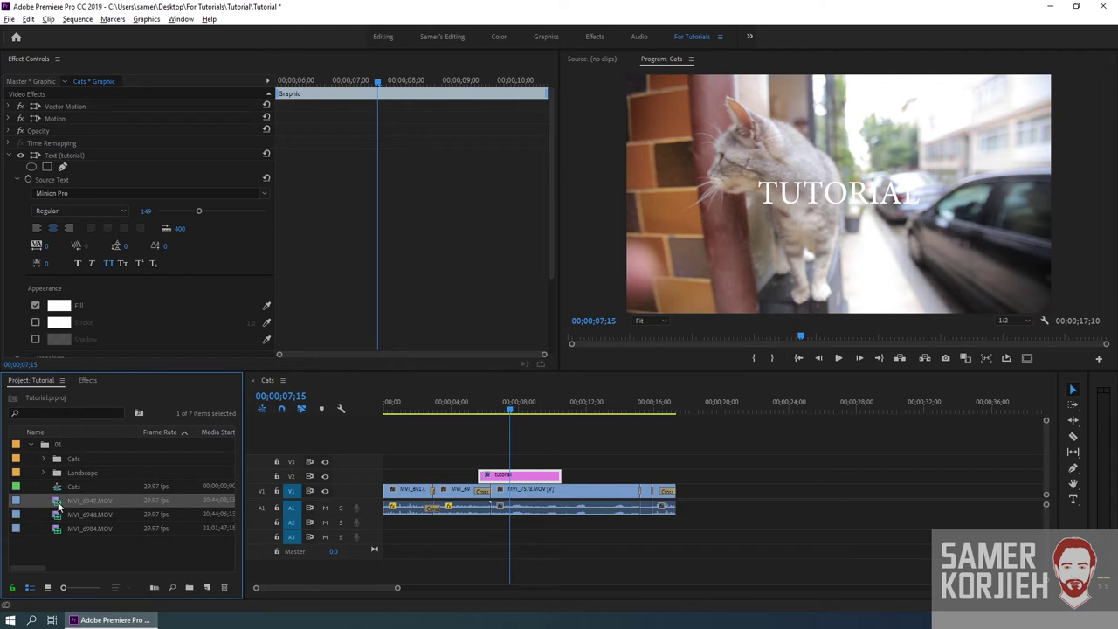
drag(58, 504, 387, 465)
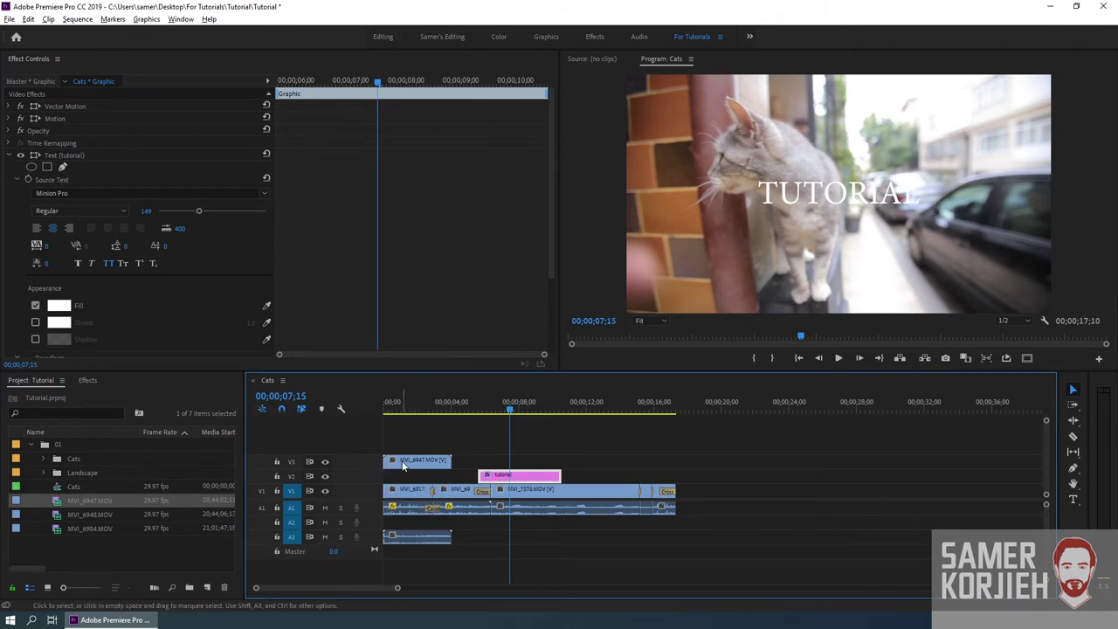
Step: Test moving the clip to V2, undo it, and slide the tutorial title earlier
drag(404, 466, 437, 479)
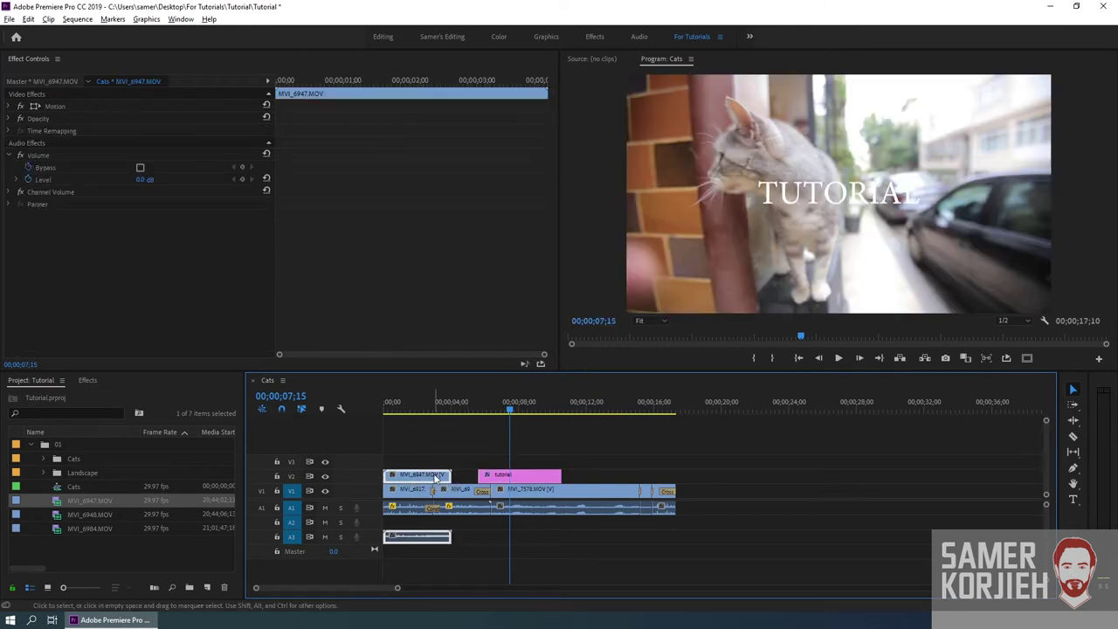
key(ctrl+z)
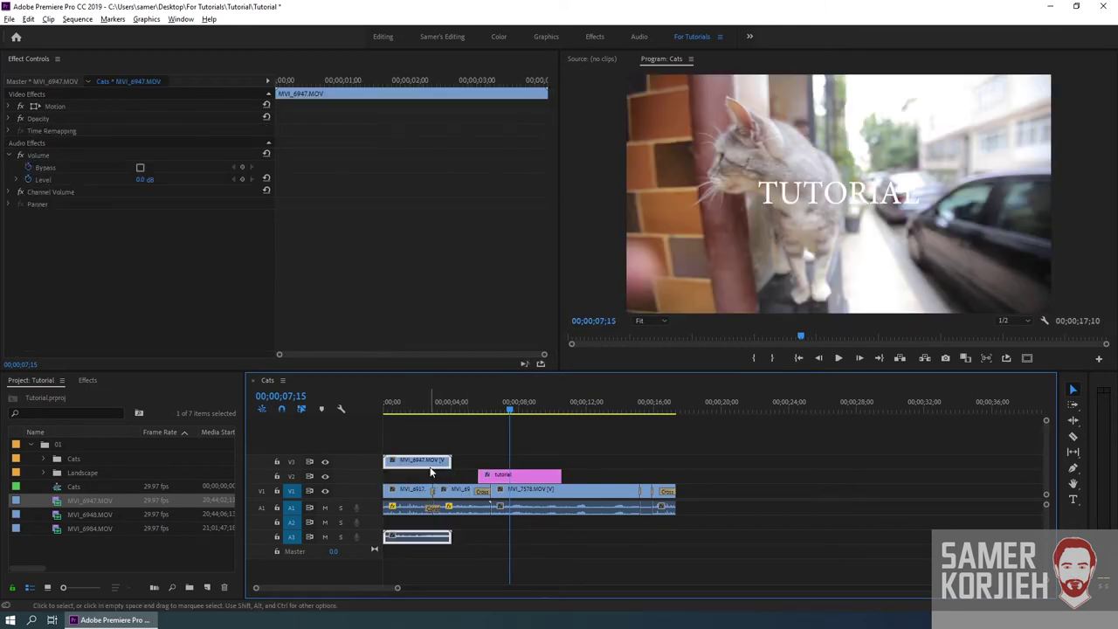
drag(504, 478, 464, 483)
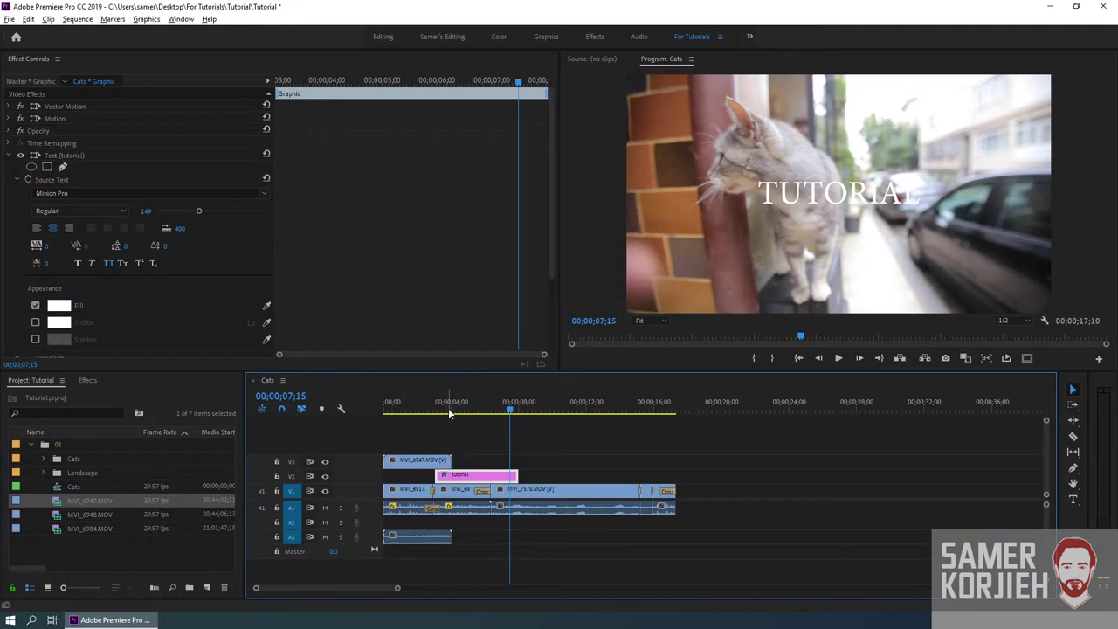
Step: Set the playhead to 00;00;03;23, delete the MVI_6947 clip, and select the tutorial title
click(447, 408)
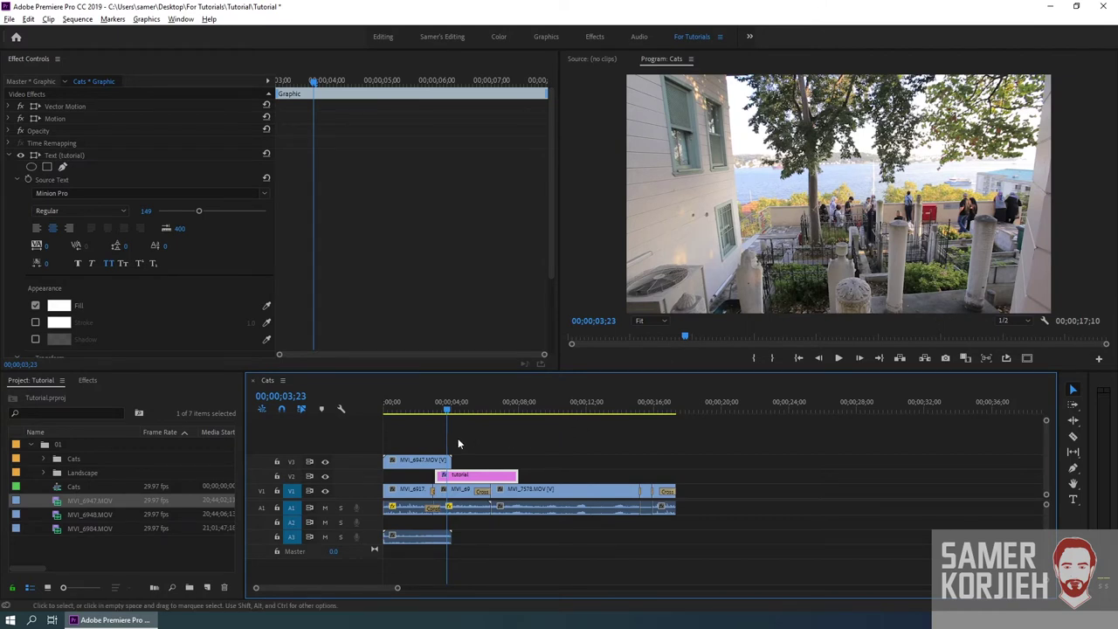
click(421, 463)
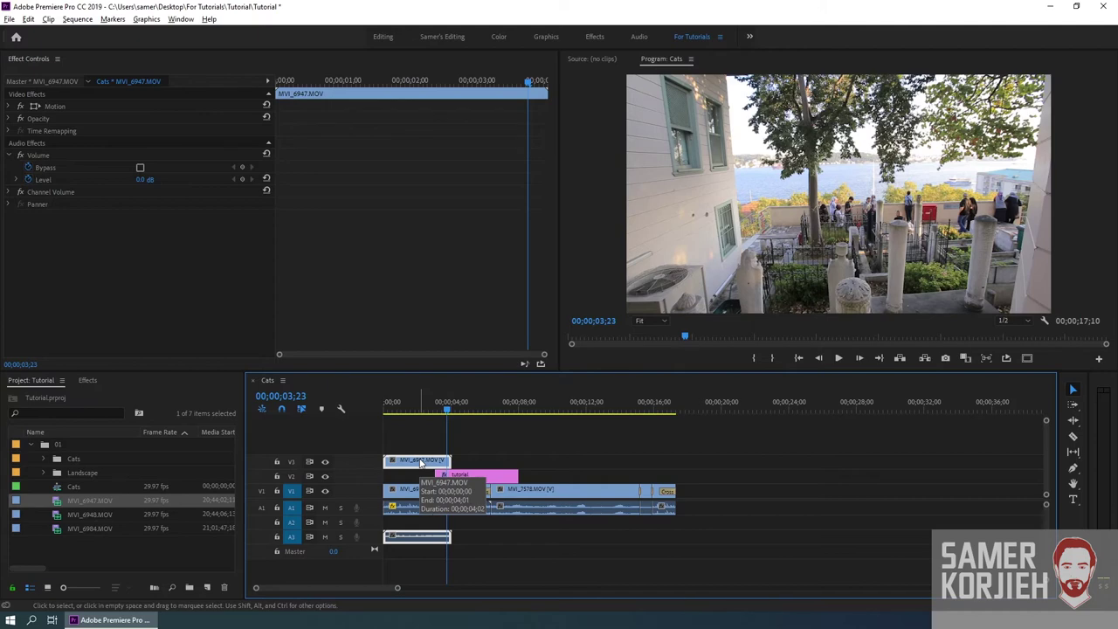
key(Delete)
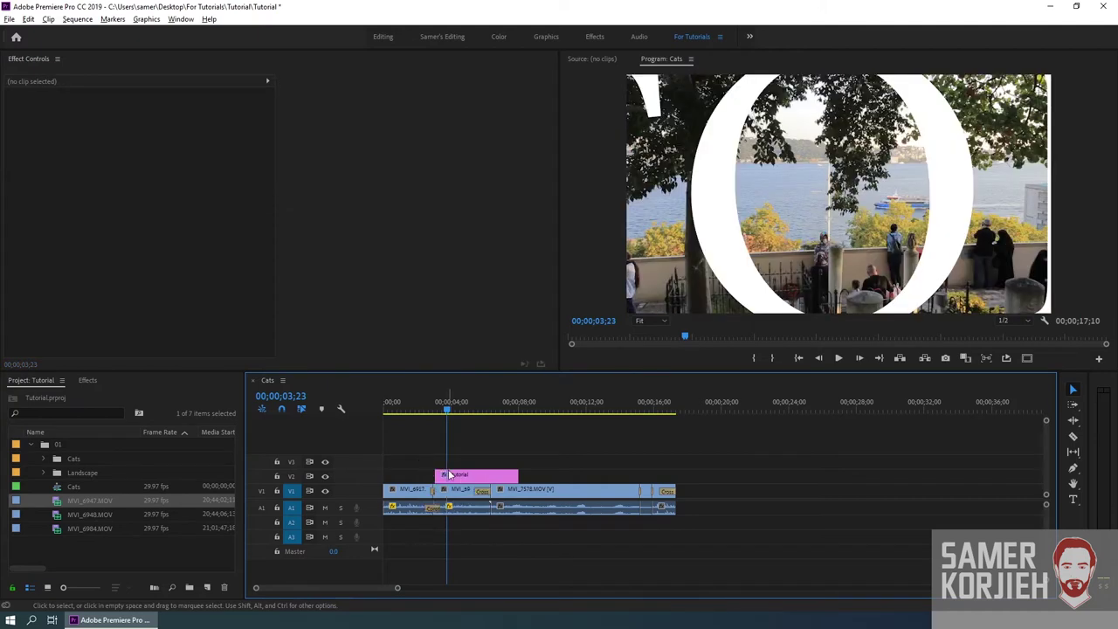
click(456, 477)
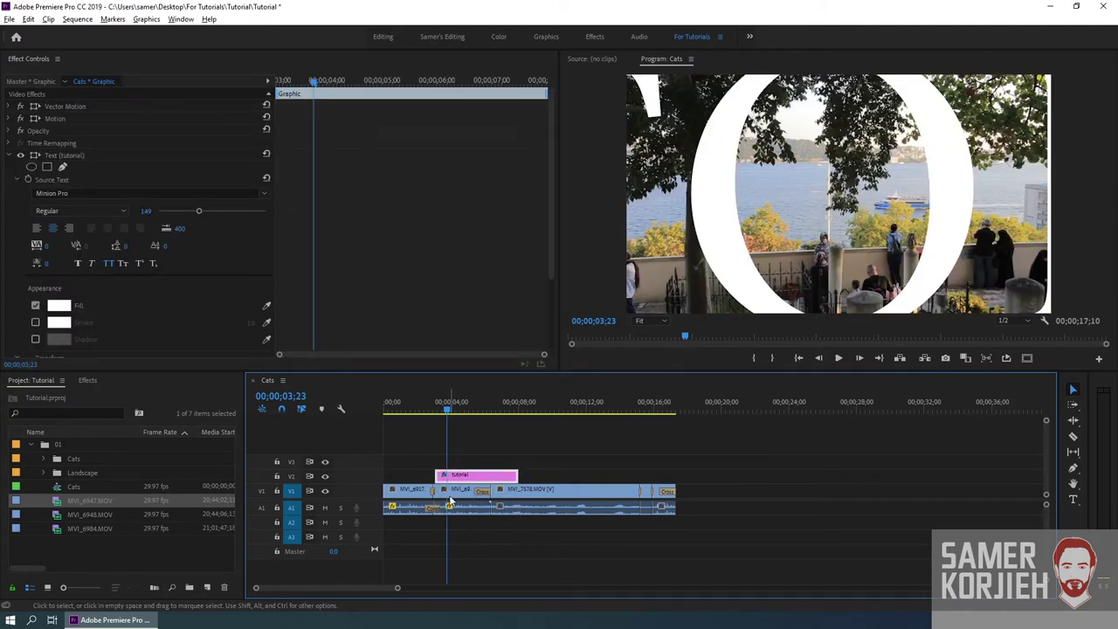
click(450, 502)
click(453, 480)
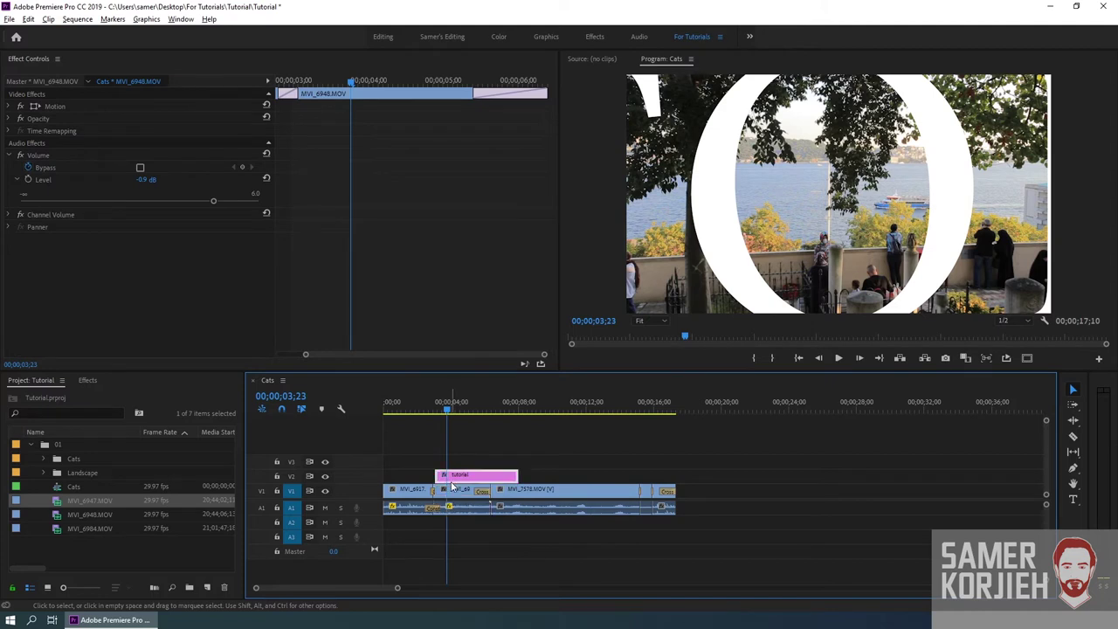
click(451, 505)
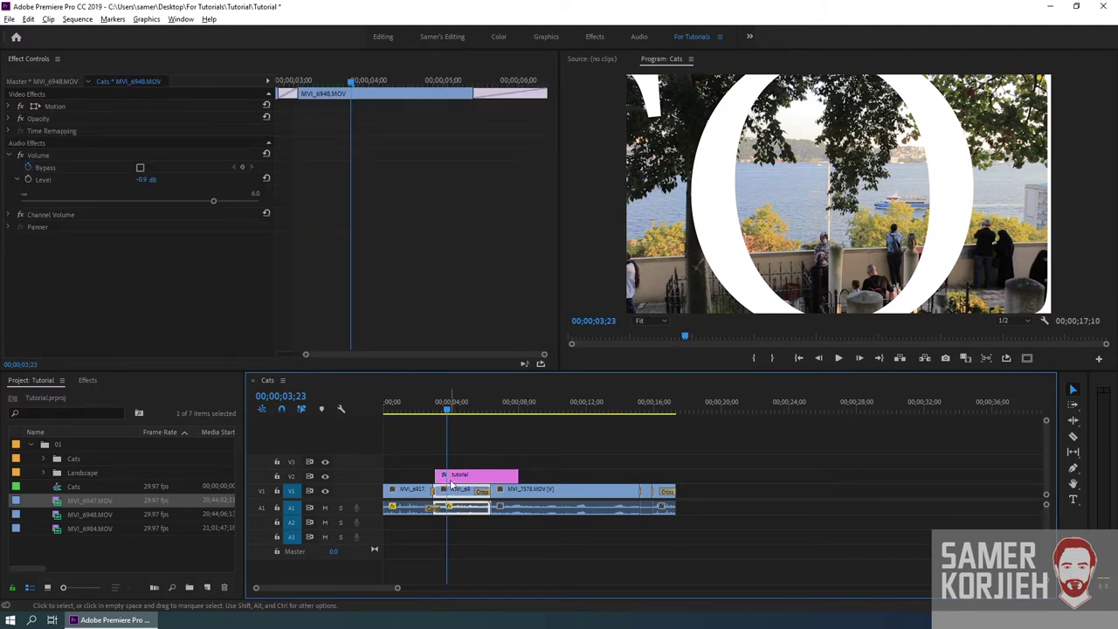
click(450, 478)
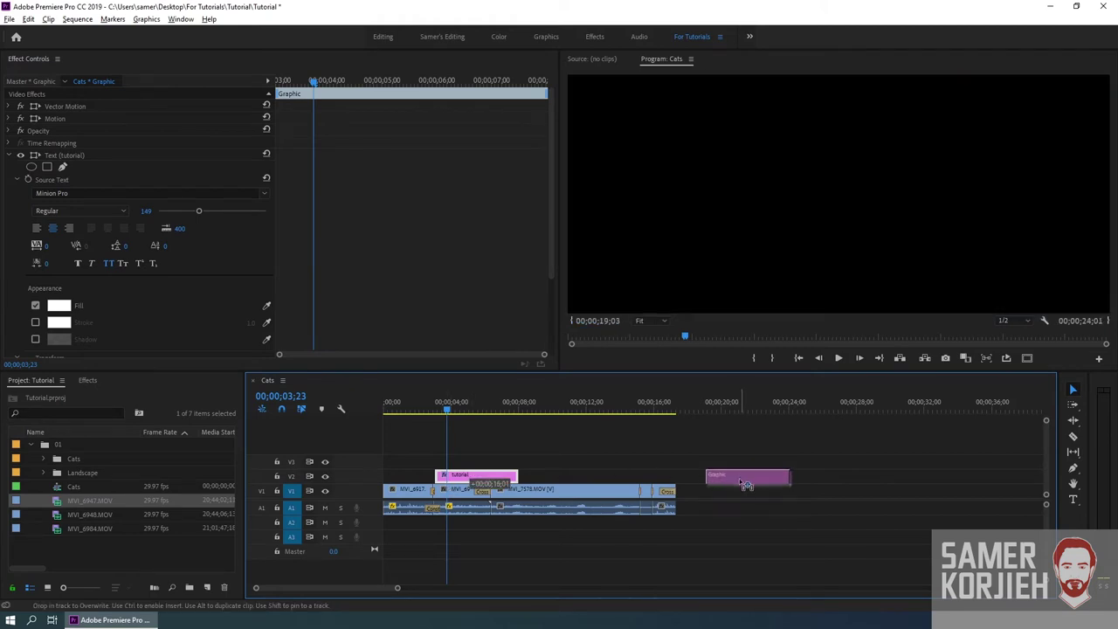
Step: Try the tutorial title at around 20 seconds and back near the start, previewing it
drag(471, 481, 741, 479)
click(717, 409)
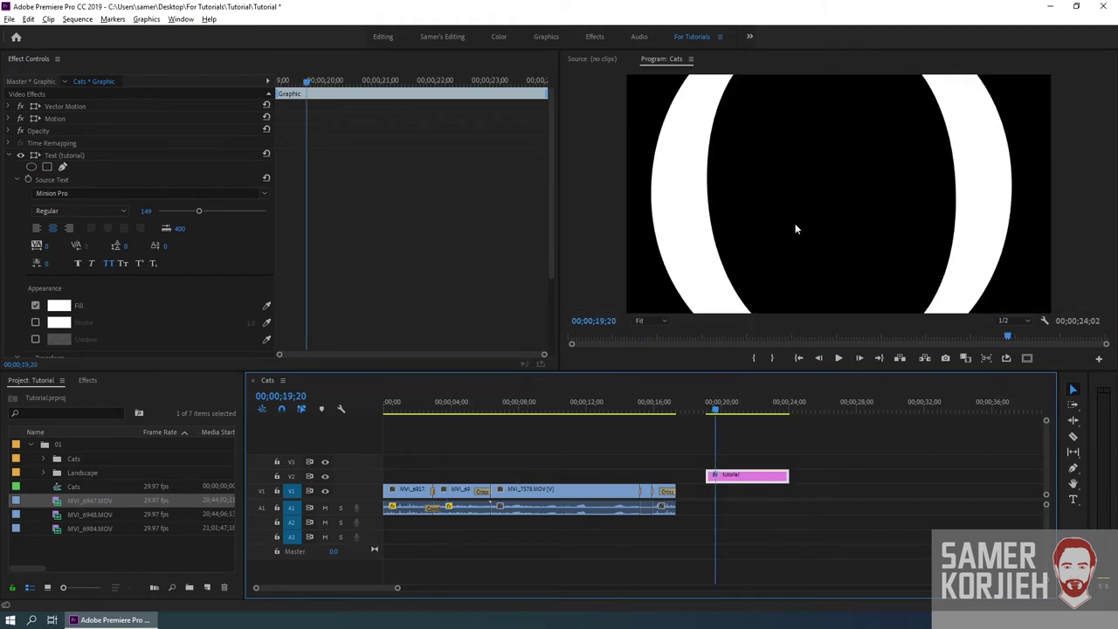
drag(730, 483, 449, 481)
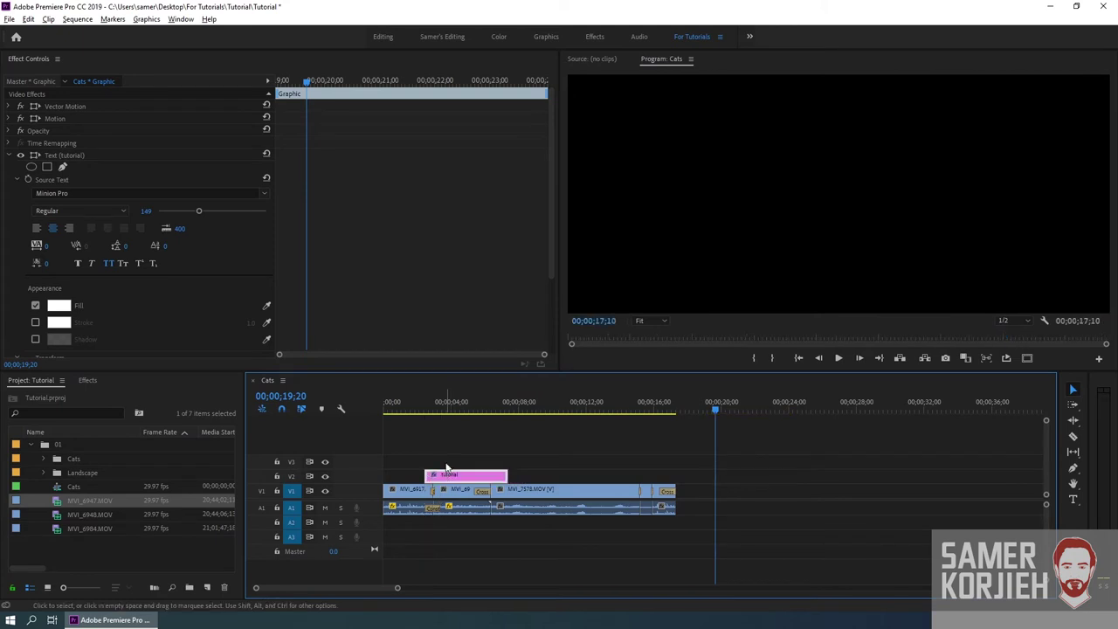
click(456, 409)
key(Right)
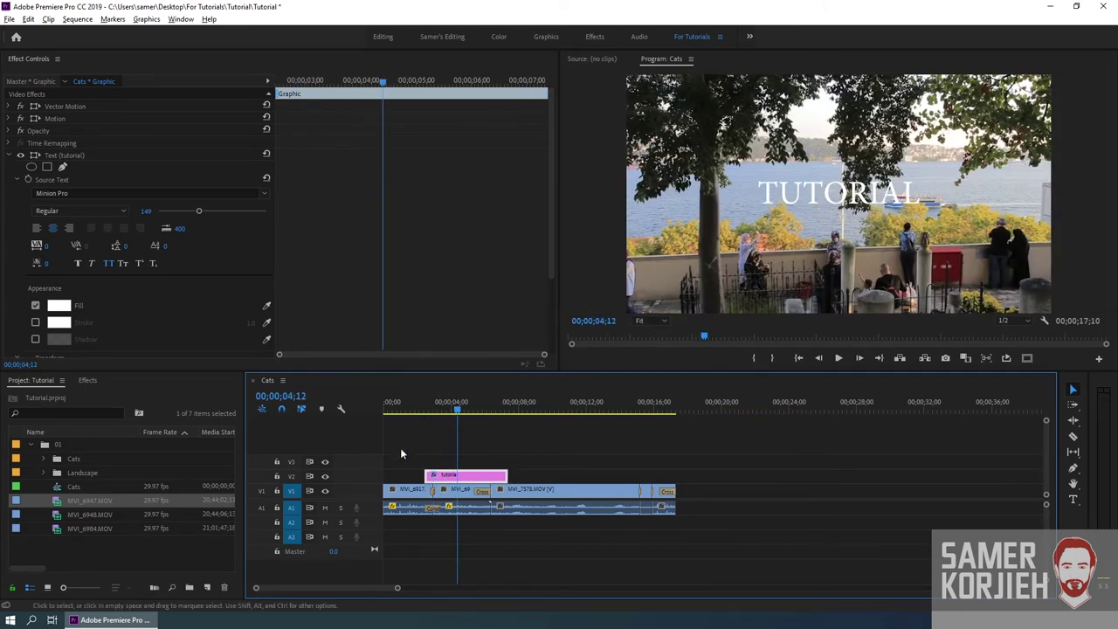
Step: Undo the moves to restore MVI_6947, then reselect clips with the playhead at 00;00;03;24
key(ctrl+z)
key(ctrl+z)
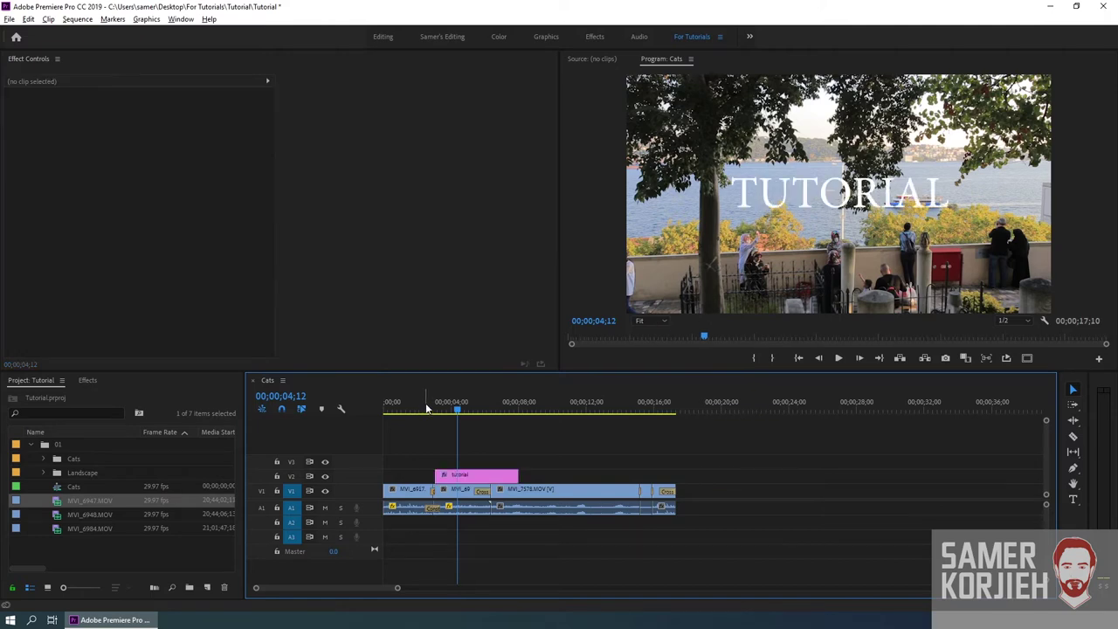
key(ctrl+z)
click(449, 405)
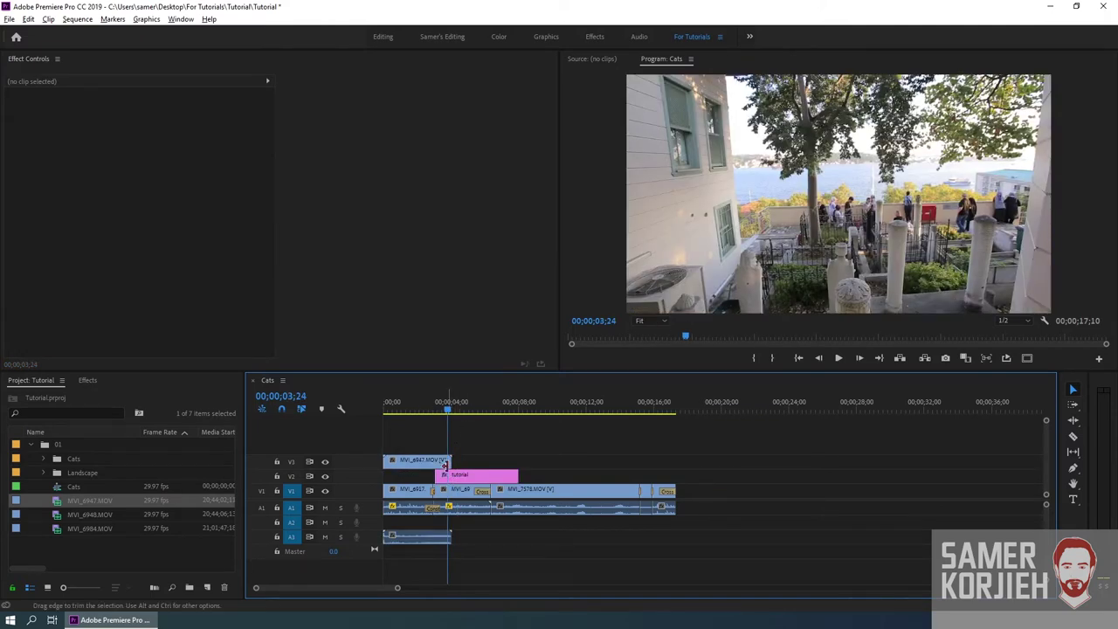
click(415, 463)
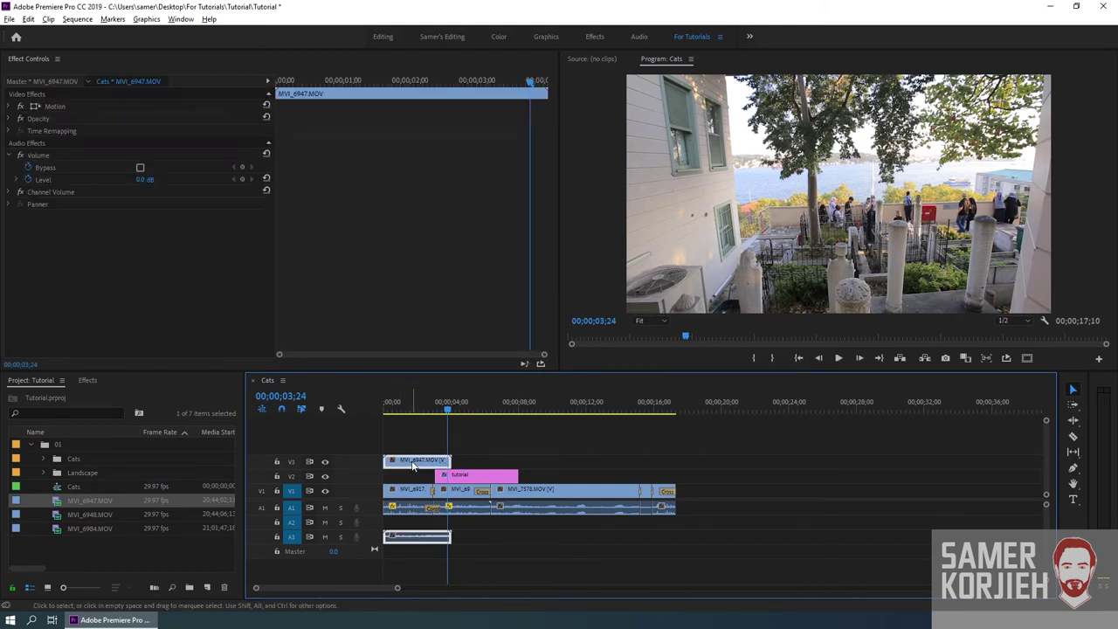
click(459, 480)
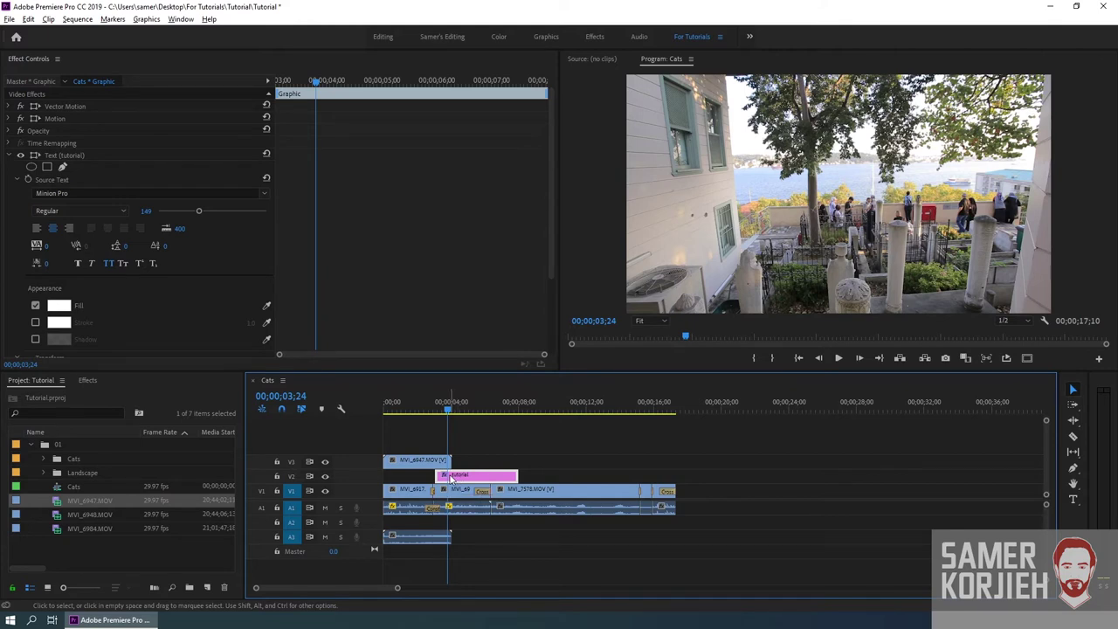
Step: Move the tutorial title above V3 onto a new V4 track
drag(451, 480, 461, 448)
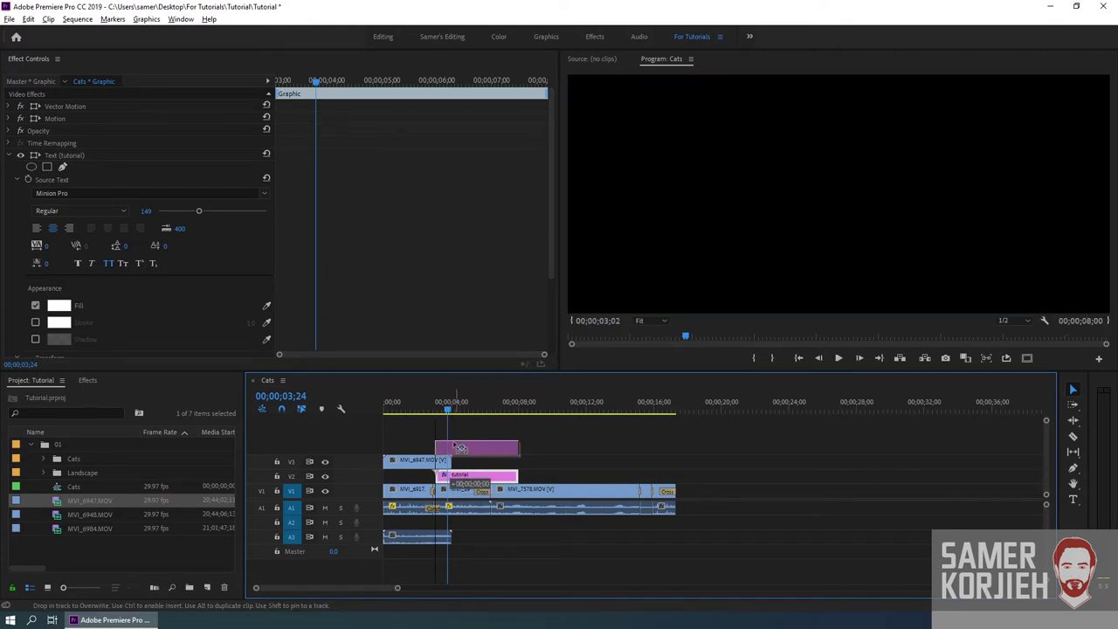
drag(461, 449, 481, 480)
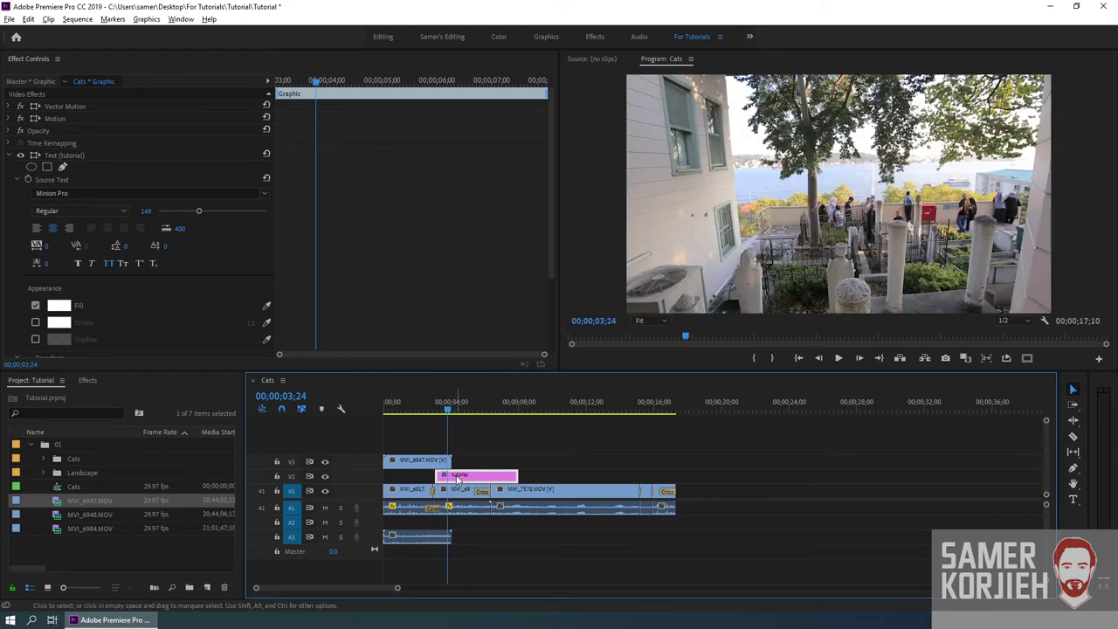
drag(457, 480, 462, 448)
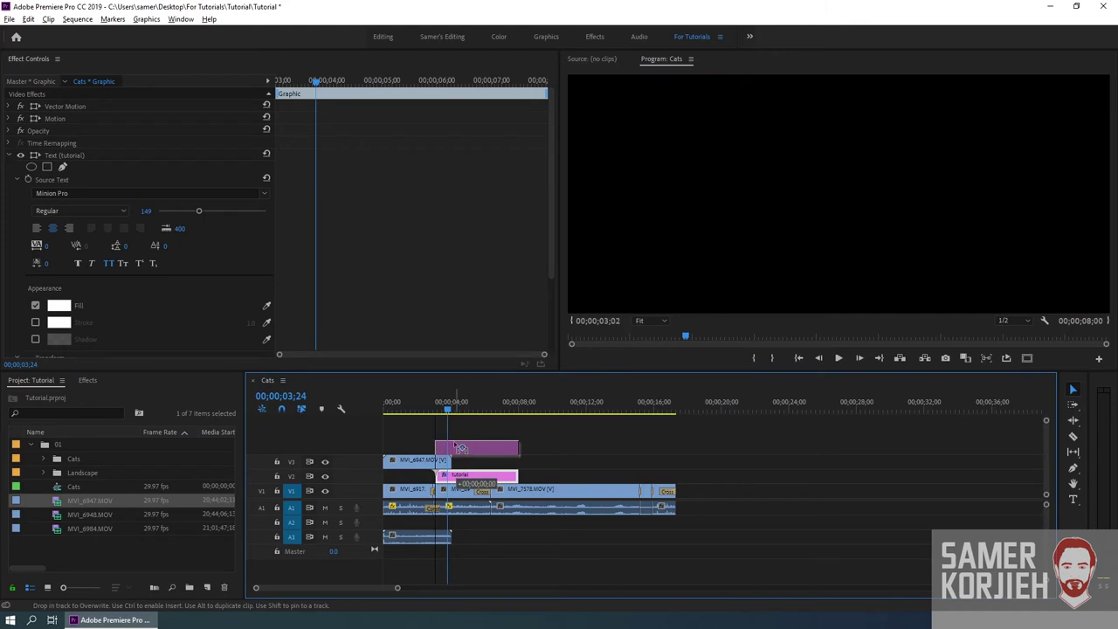
drag(461, 448, 465, 448)
drag(465, 448, 465, 447)
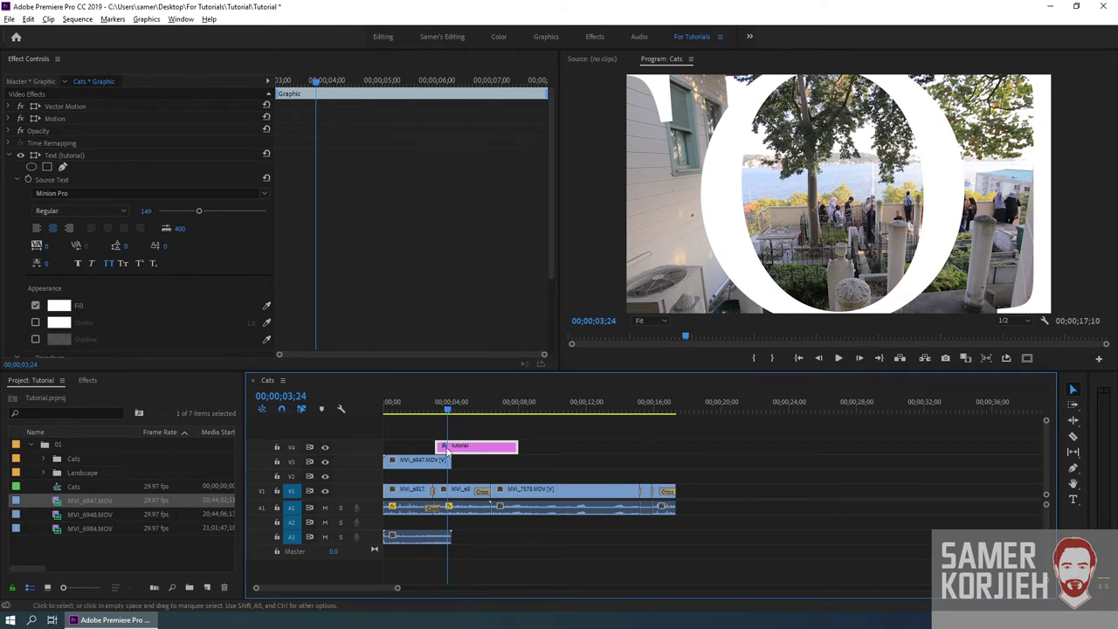
Step: Preview the title zoom by playing and scrubbing, then move MVI_6947 from V3 down to V2
mouse_move(448, 409)
mouse_down()
mouse_move(461, 409)
mouse_move(439, 412)
mouse_up()
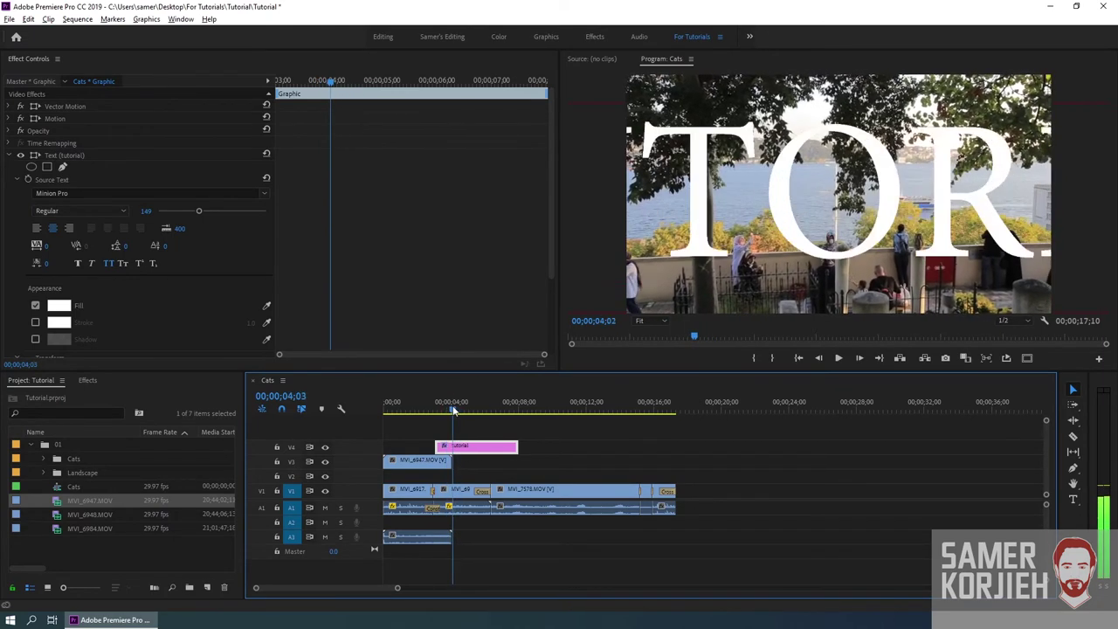
key(space)
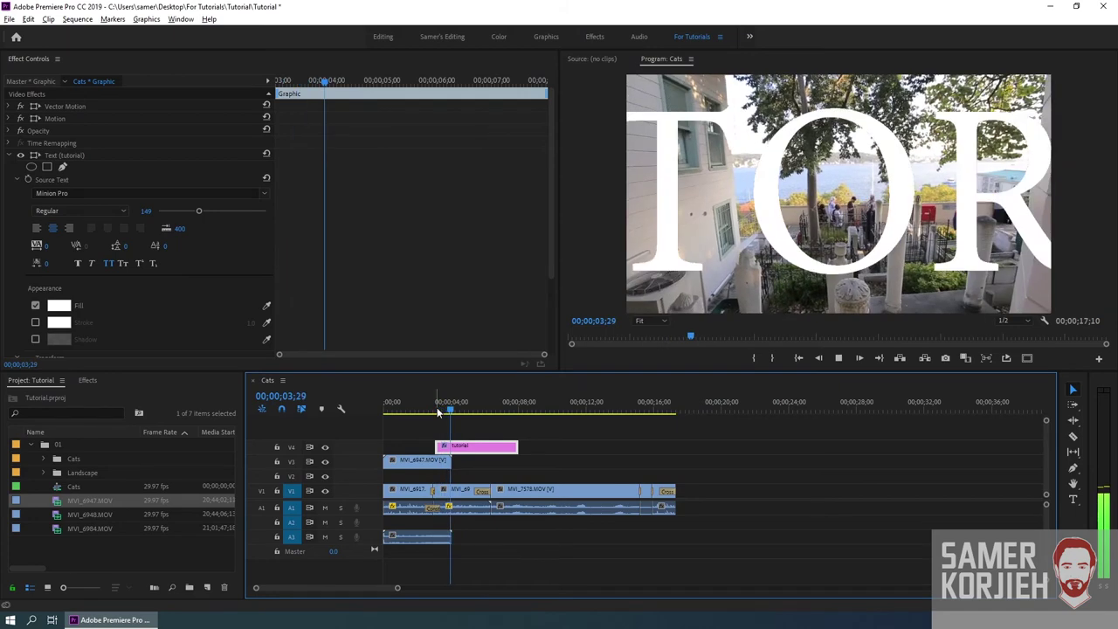
key(space)
click(451, 409)
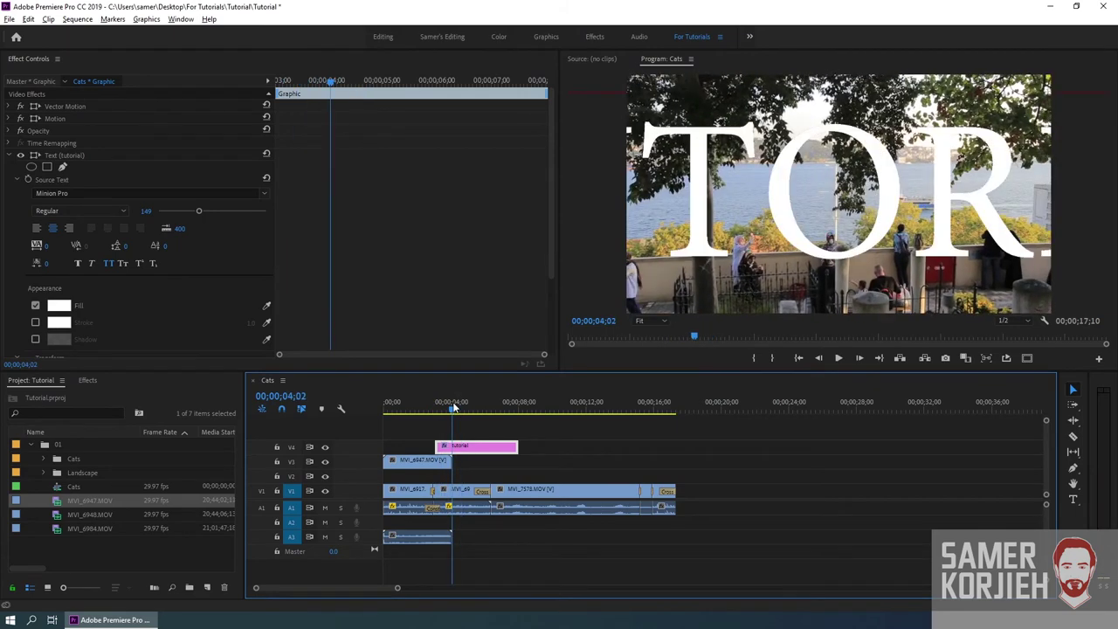
drag(451, 409, 449, 404)
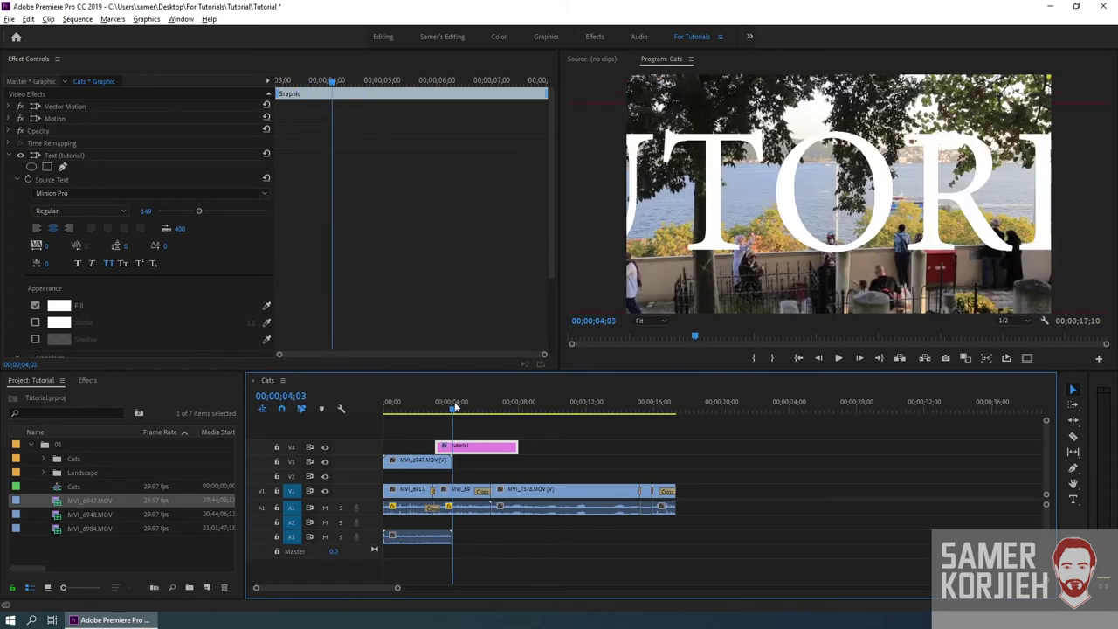
drag(448, 400, 432, 399)
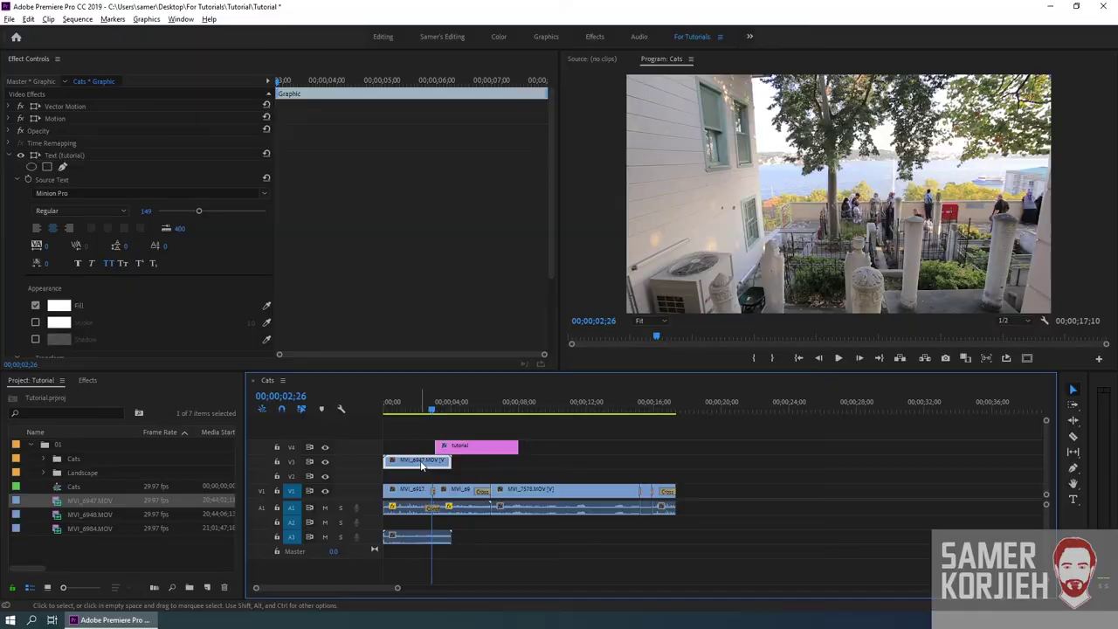
click(423, 460)
drag(410, 464, 408, 478)
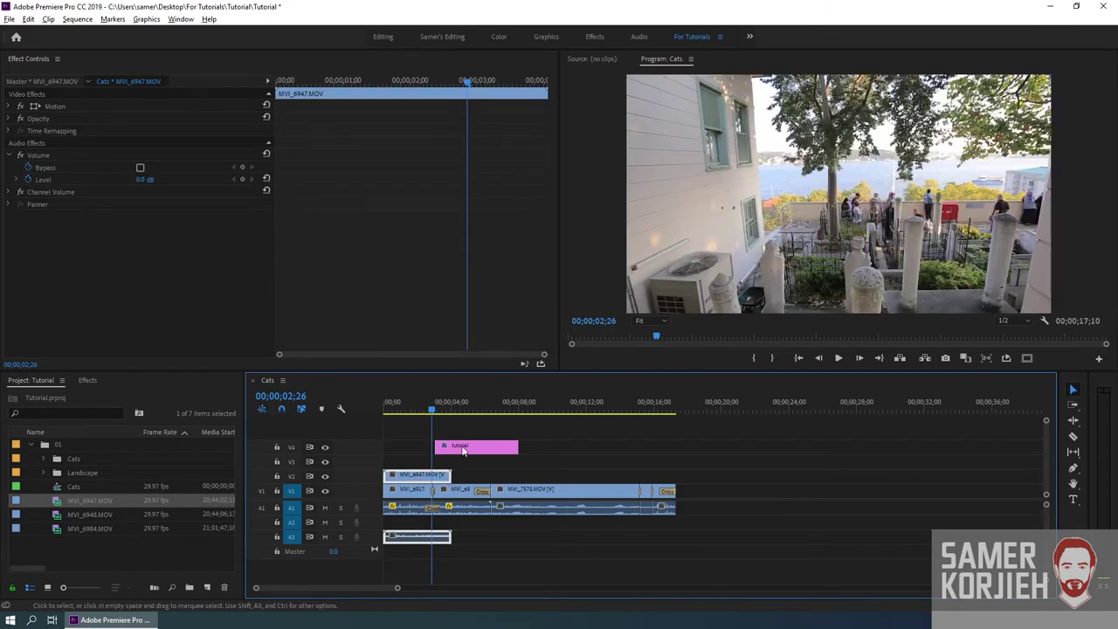
Step: Move the tutorial title from V4 down to V3 above the B-roll, keeping its start time
drag(463, 450, 461, 464)
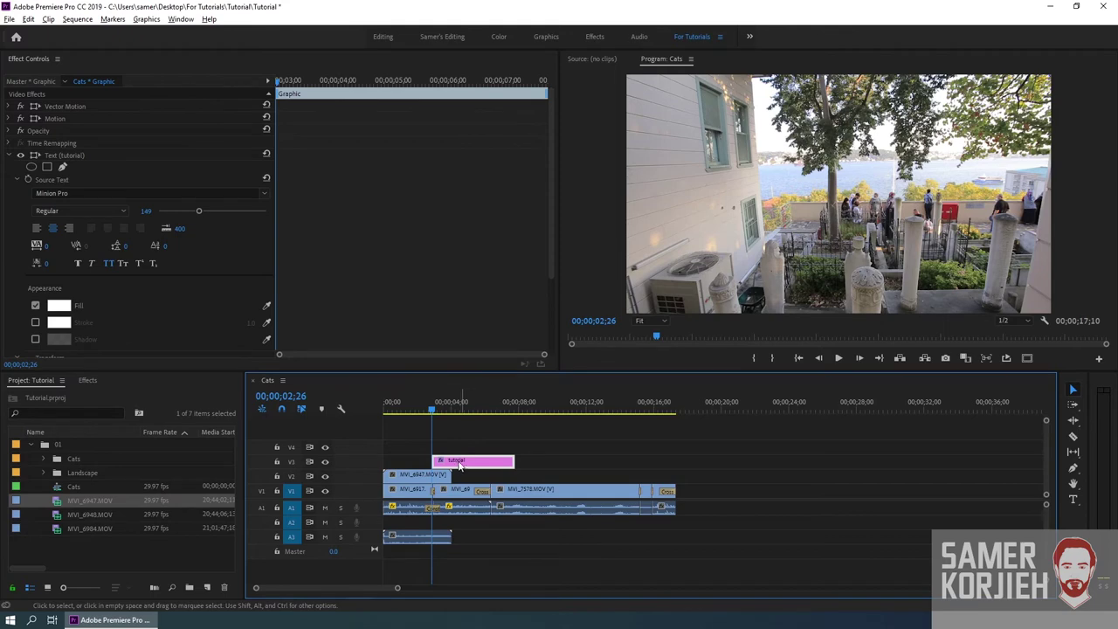
click(459, 451)
drag(458, 460, 462, 447)
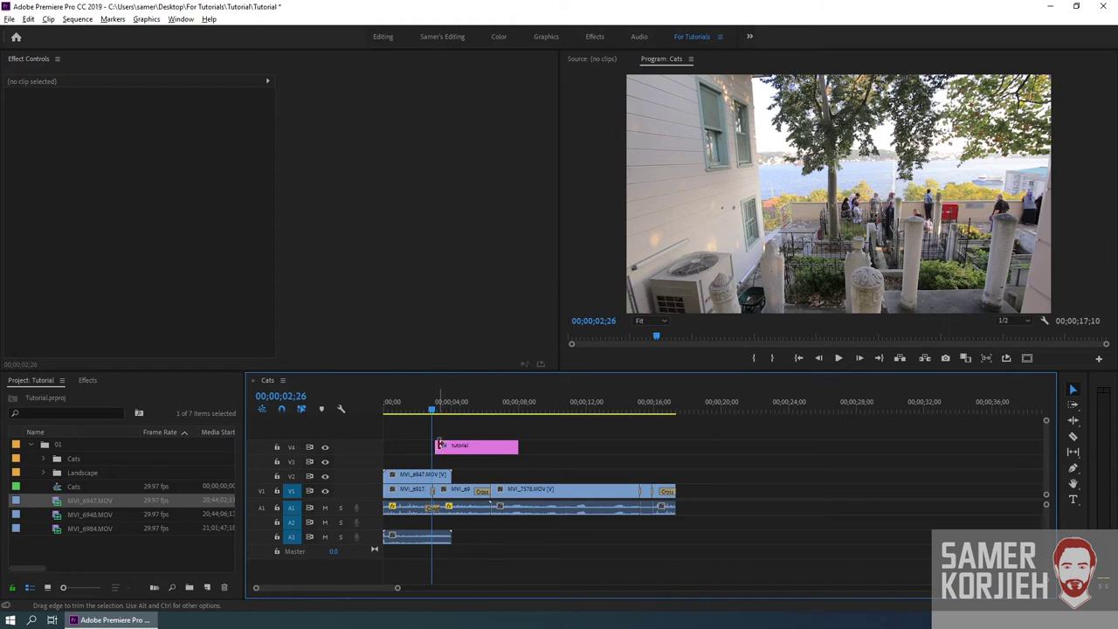
click(458, 451)
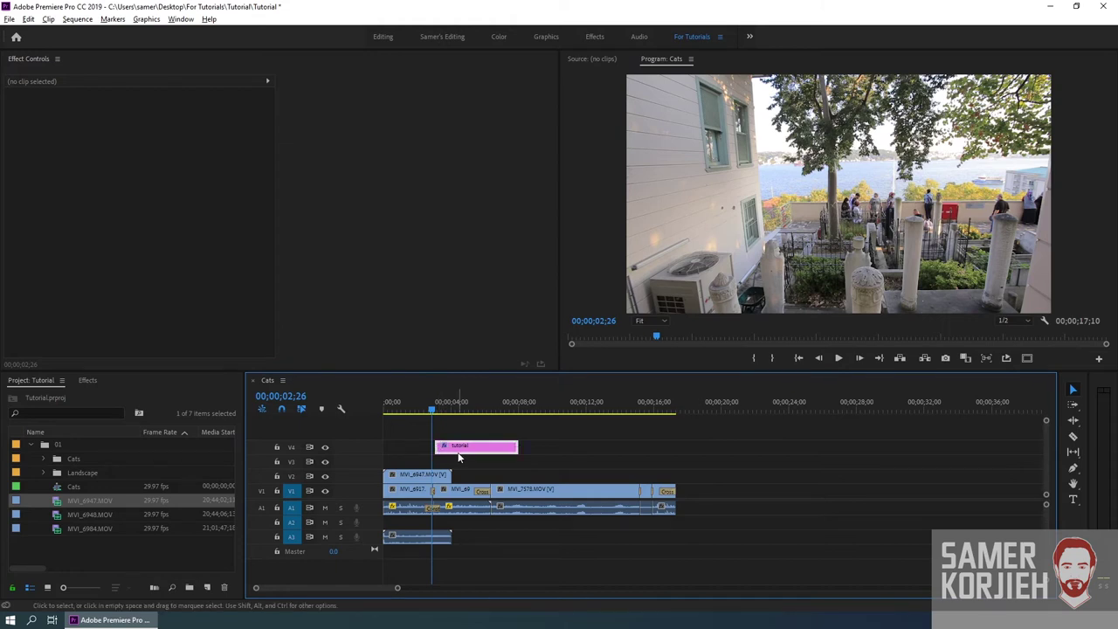
drag(458, 456, 455, 472)
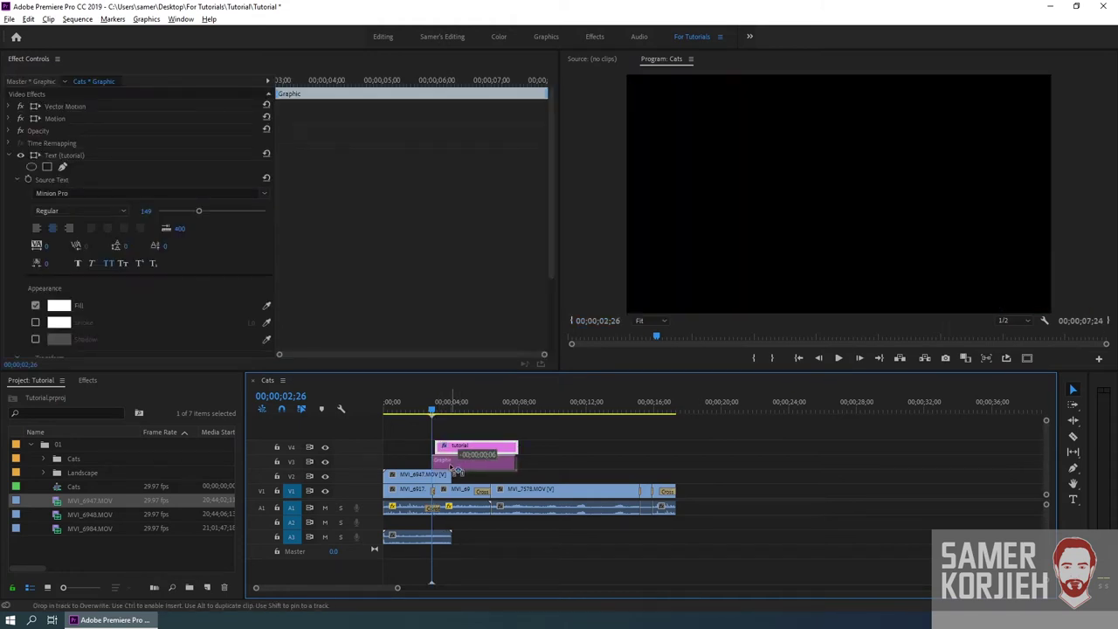
mouse_move(453, 469)
mouse_down()
mouse_move(476, 471)
mouse_move(462, 450)
mouse_up()
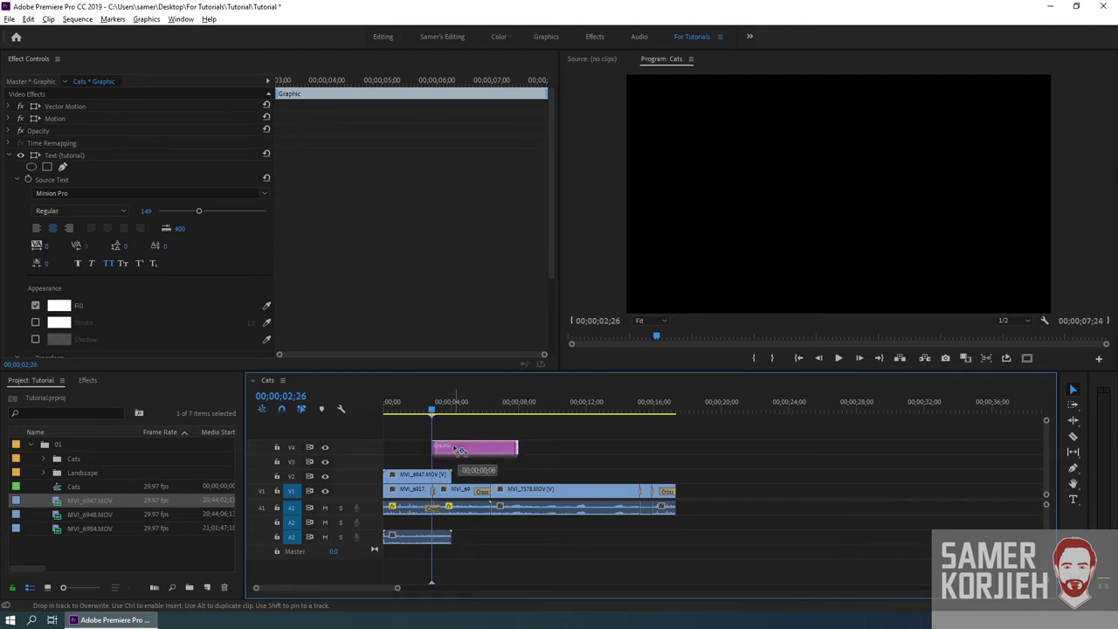
drag(462, 451, 461, 468)
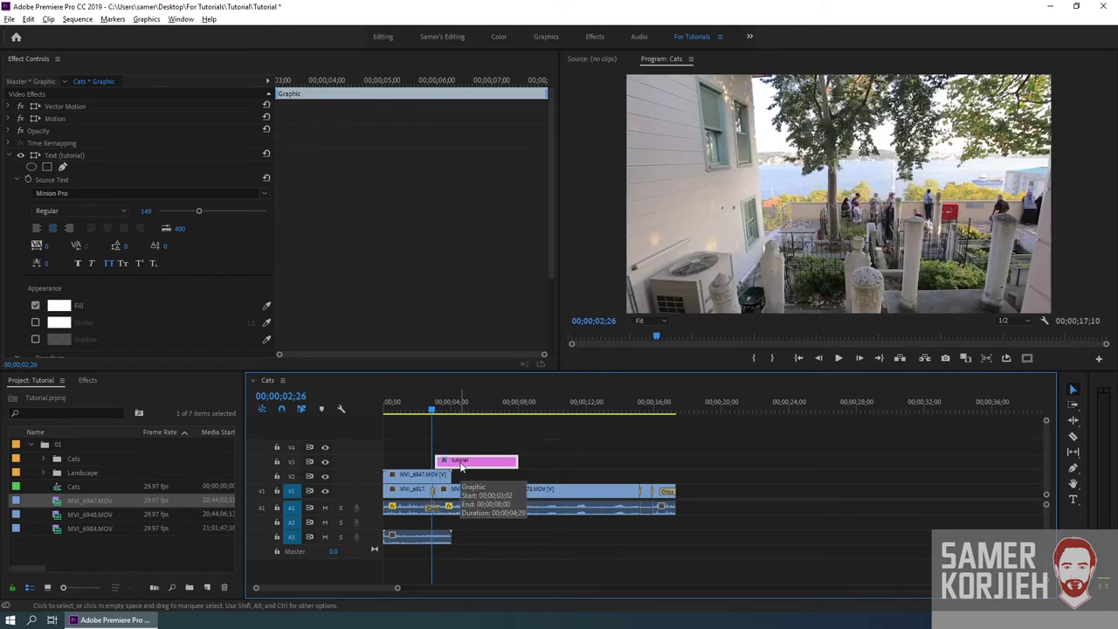
Step: Zoom into the timeline and scrub to preview the title over the MVI_6947 B-roll
key(=)
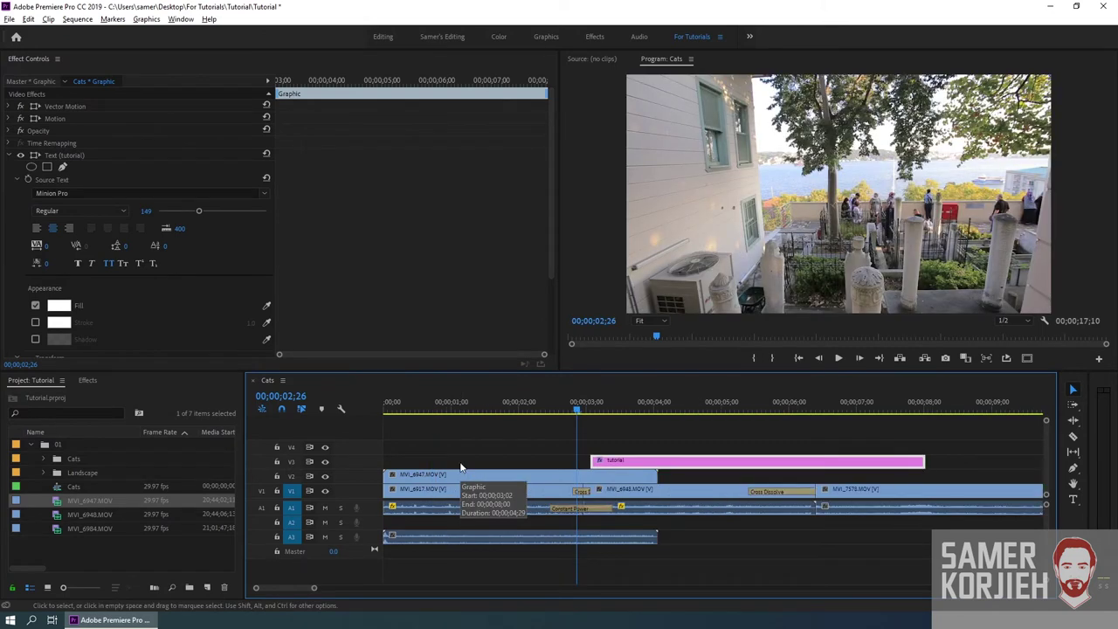
click(575, 408)
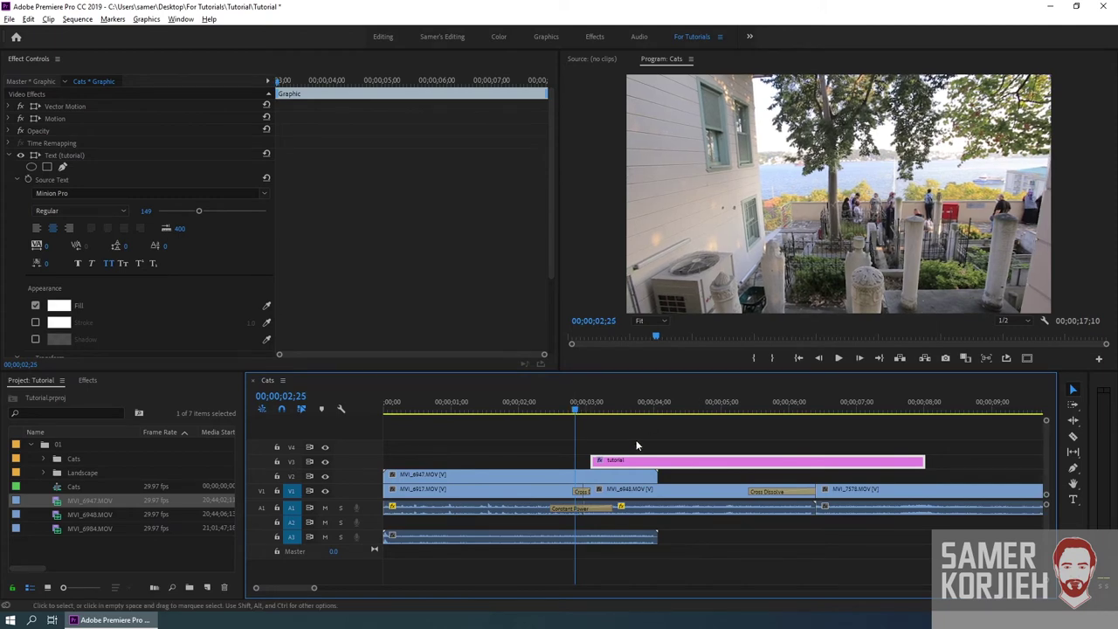
click(625, 477)
drag(575, 408, 688, 413)
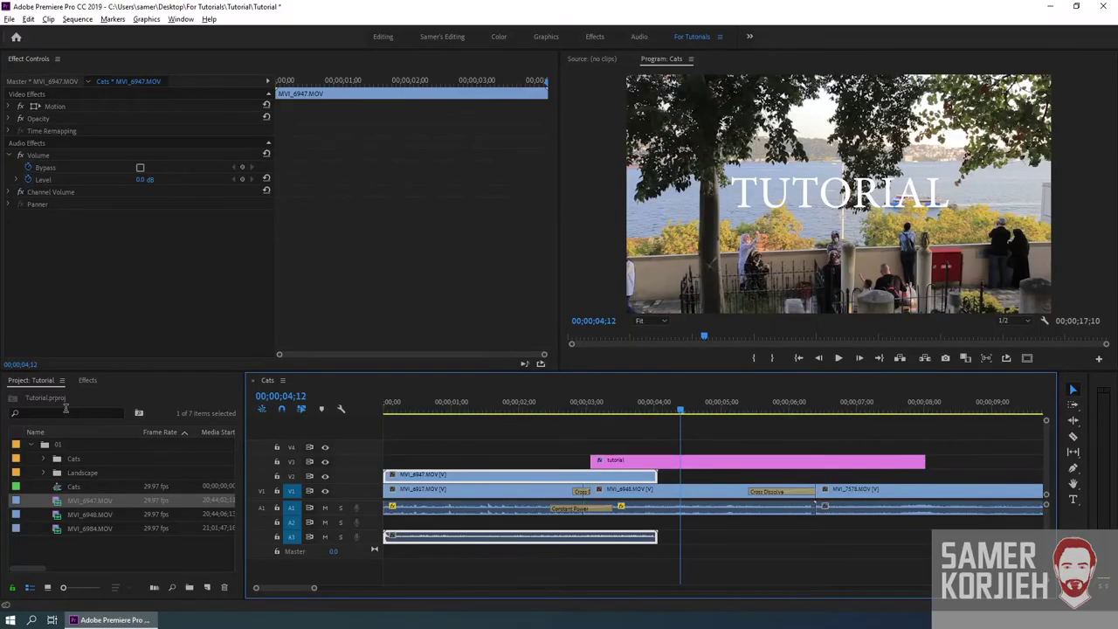
click(87, 382)
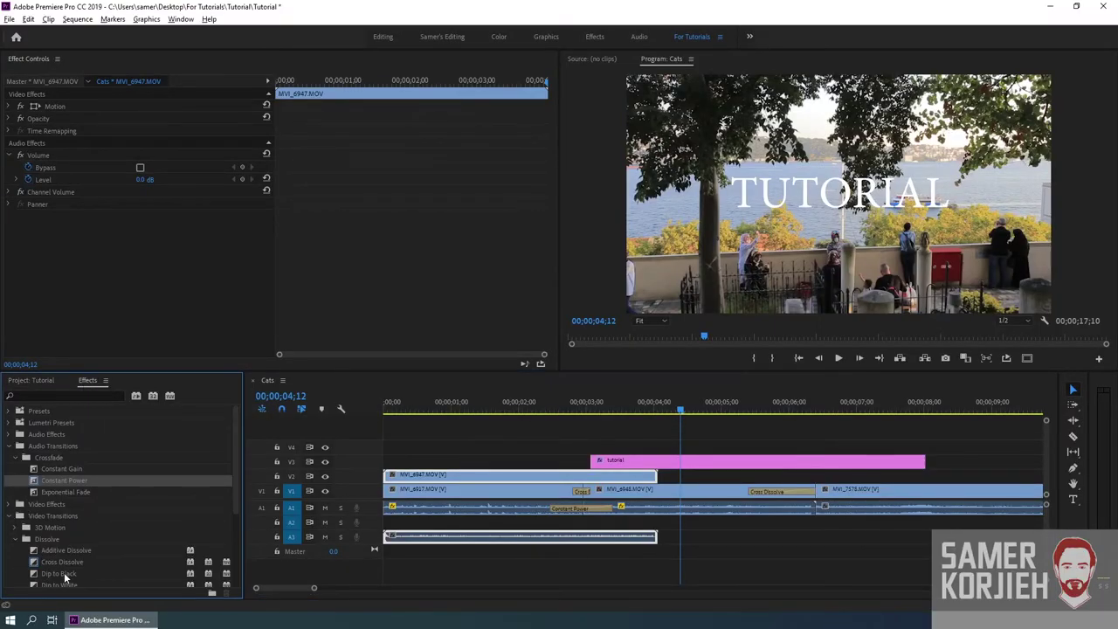
Step: Set the playhead to 00;00;04;02 and make V2 the only targeted video track
click(658, 404)
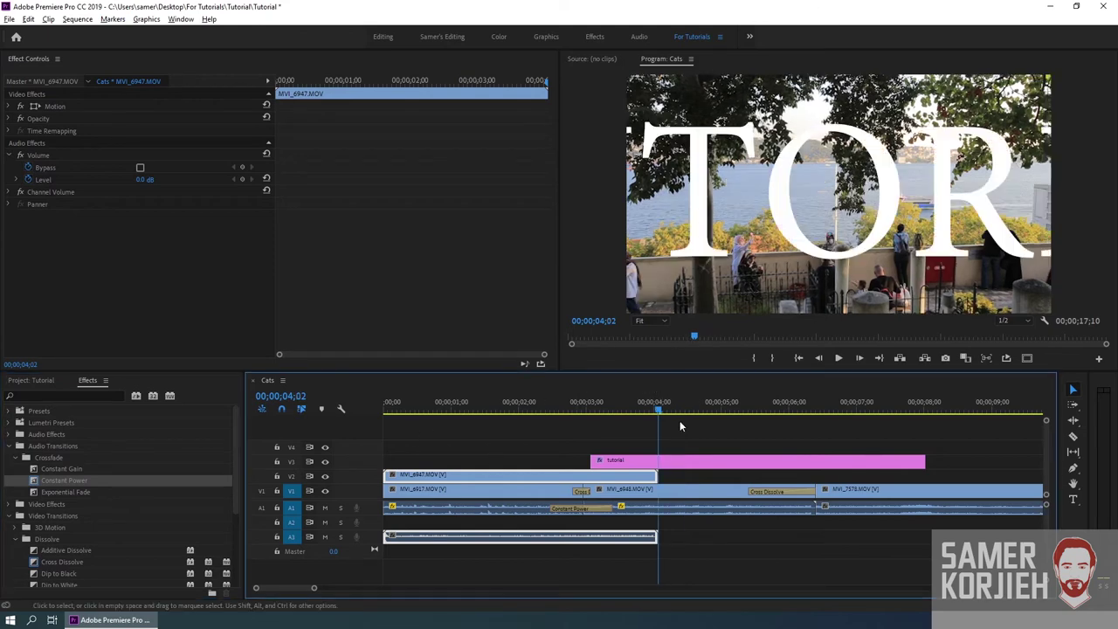
click(680, 423)
drag(660, 407, 644, 418)
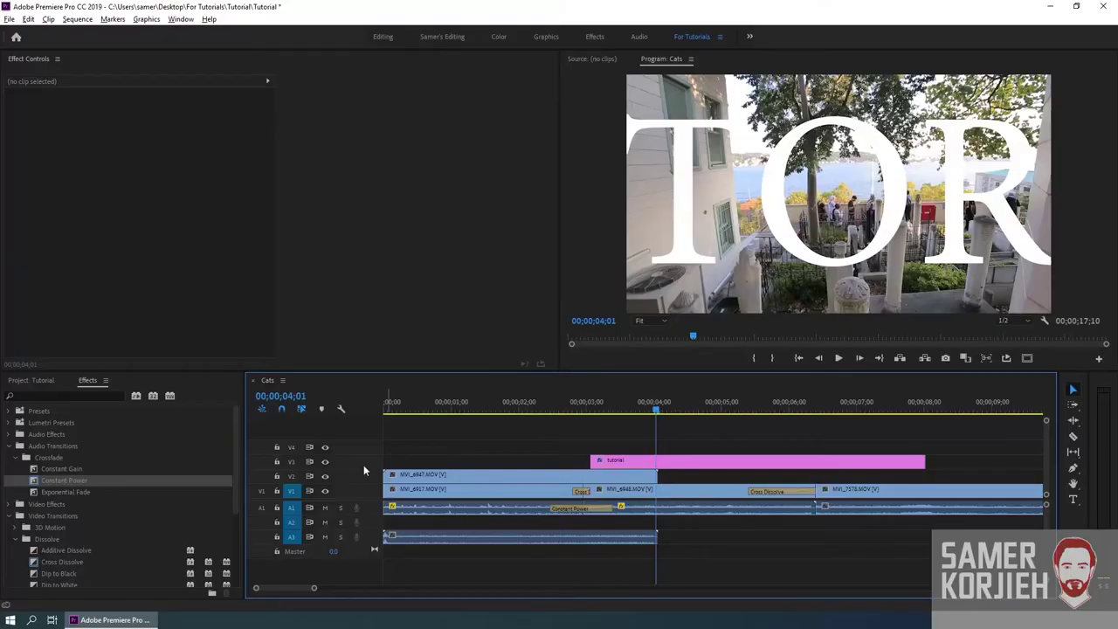
click(293, 464)
click(293, 478)
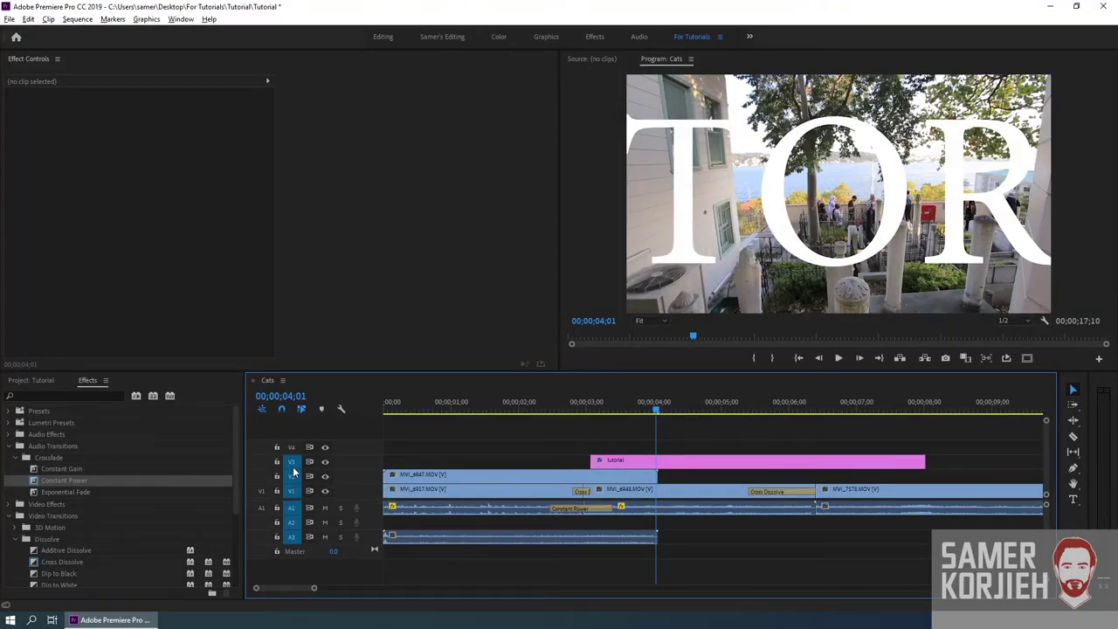
click(291, 462)
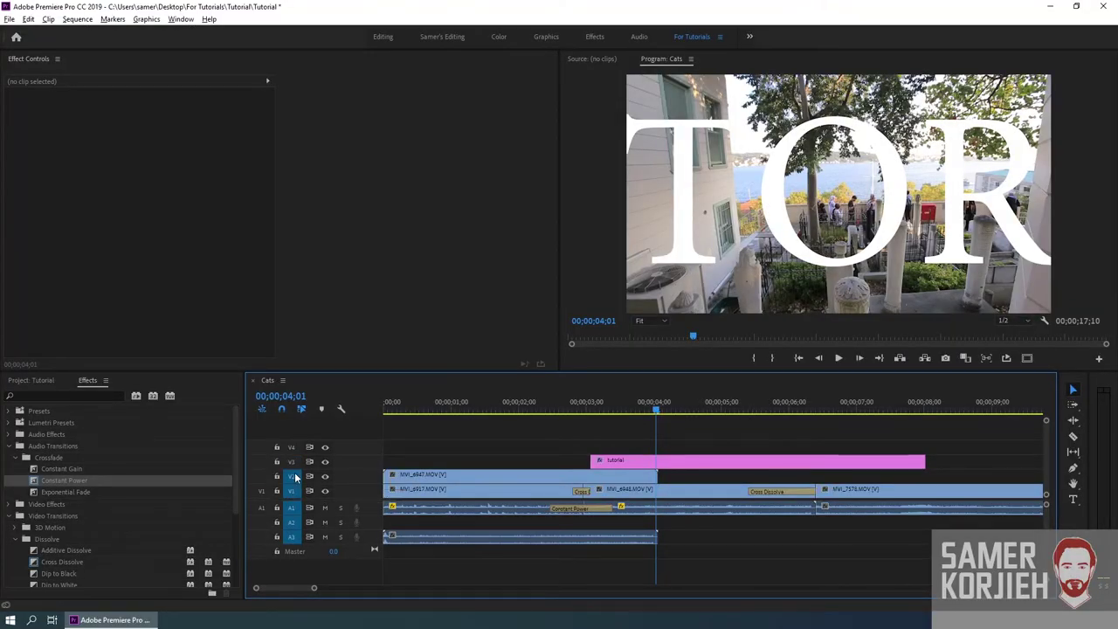
Step: Add the default Cross Dissolve at the end of the MVI_6947 clip on V2 with Ctrl+D
click(404, 477)
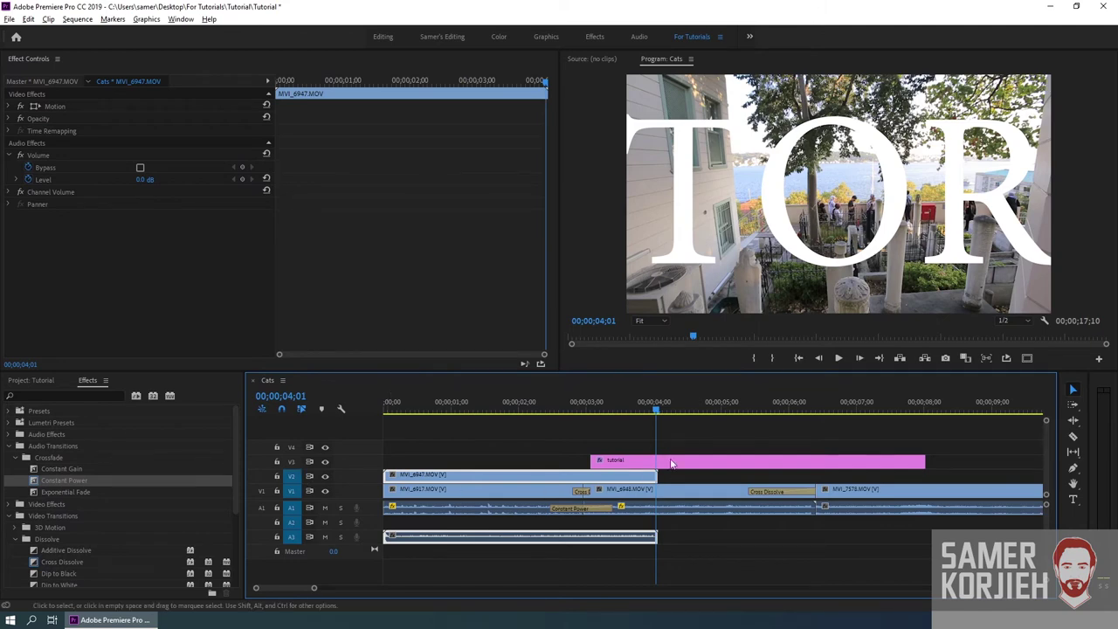
click(673, 423)
key(Right)
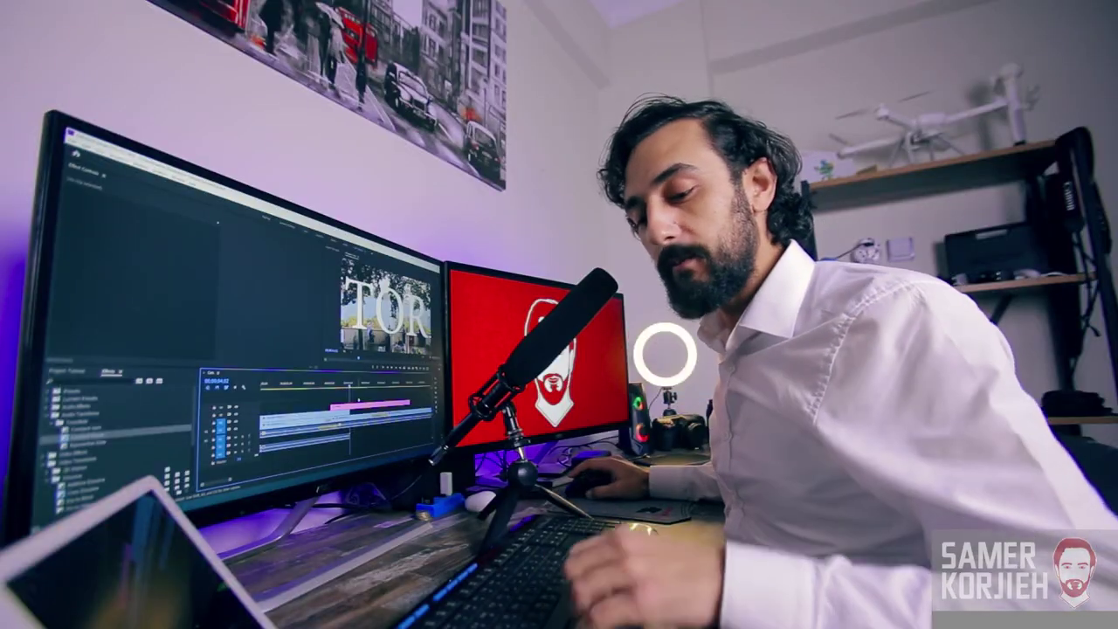
key(ctrl+d)
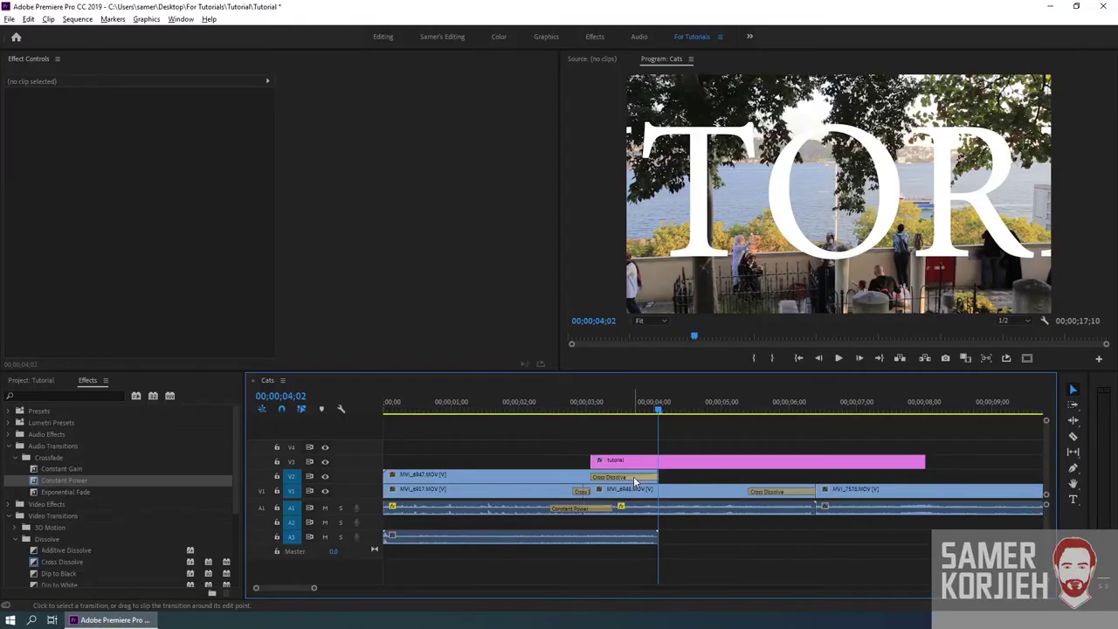
click(633, 476)
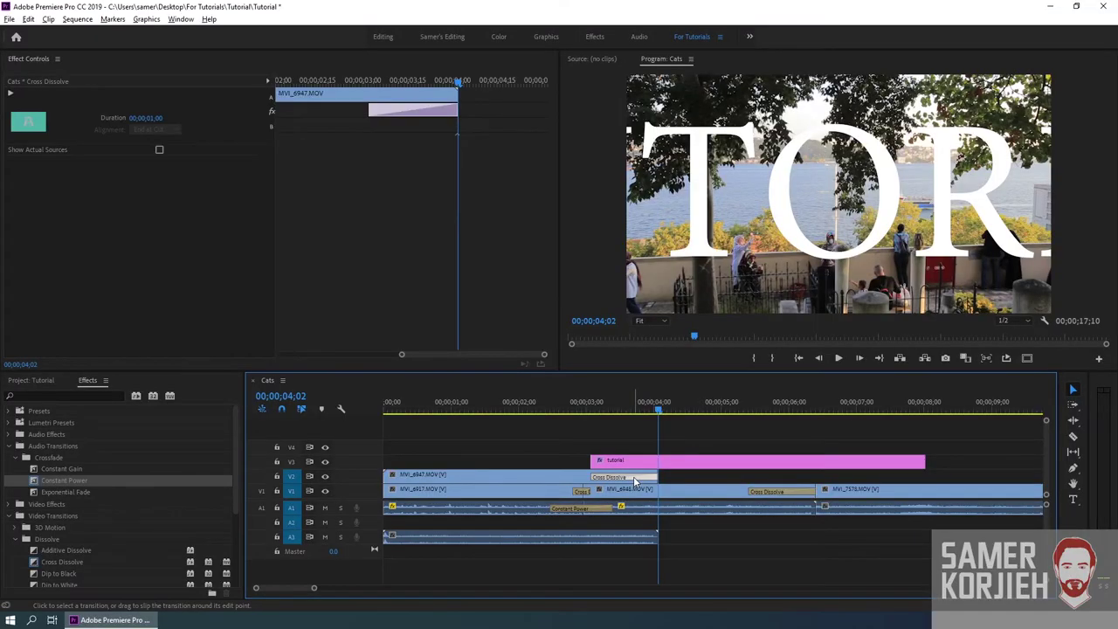
Step: Trim MVI_6947 and its audio to end at 00;00;02;29 and add a crossfade at that cut
drag(656, 476, 588, 478)
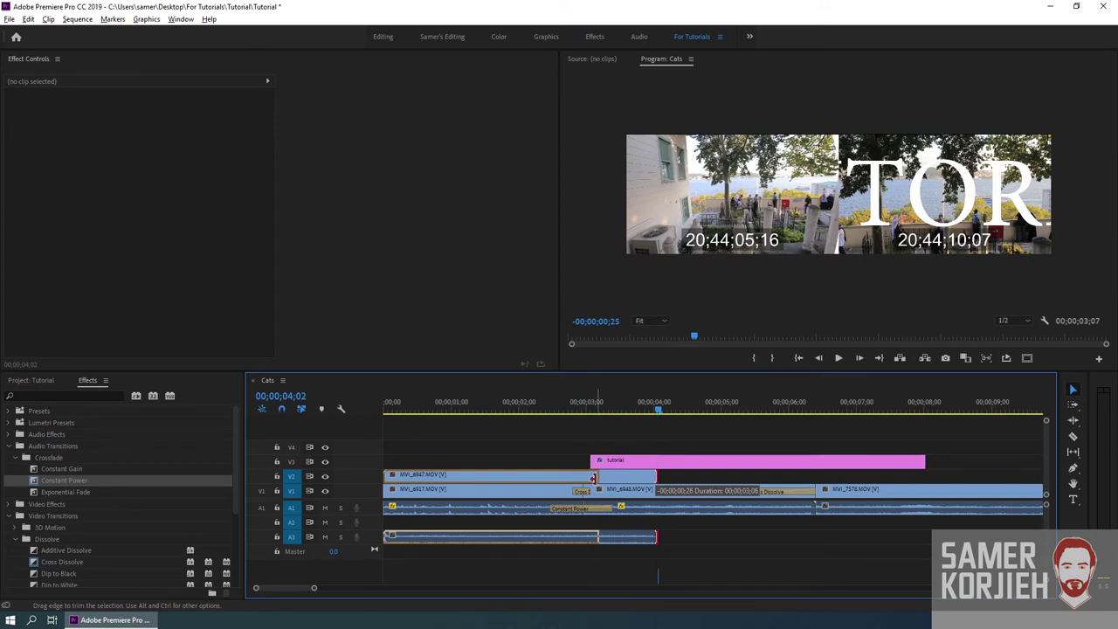
drag(587, 478, 594, 478)
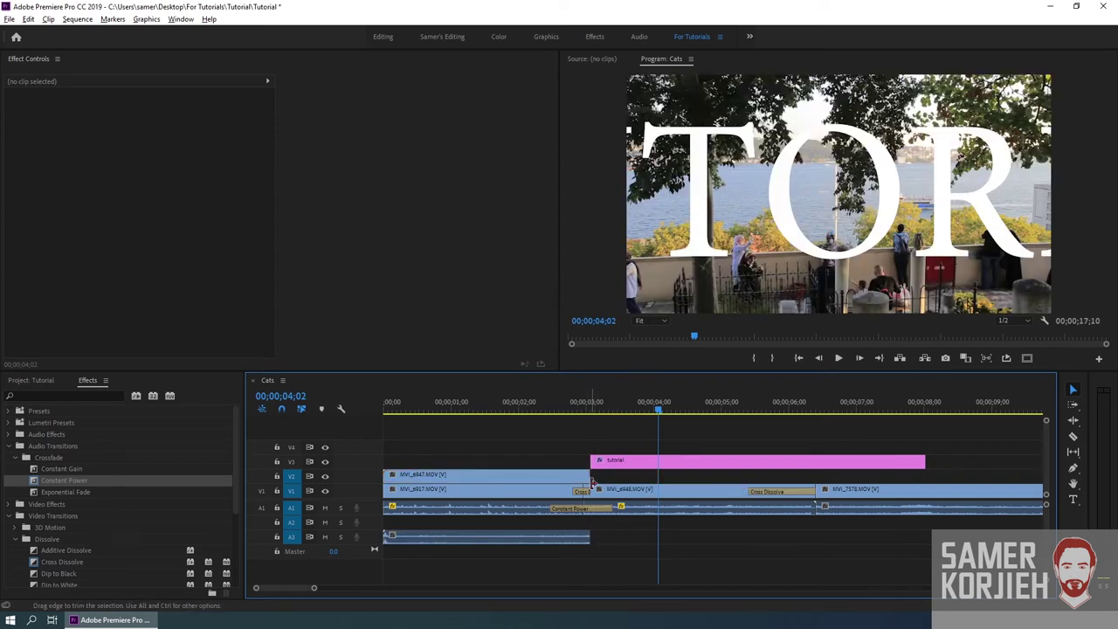
drag(581, 477, 574, 478)
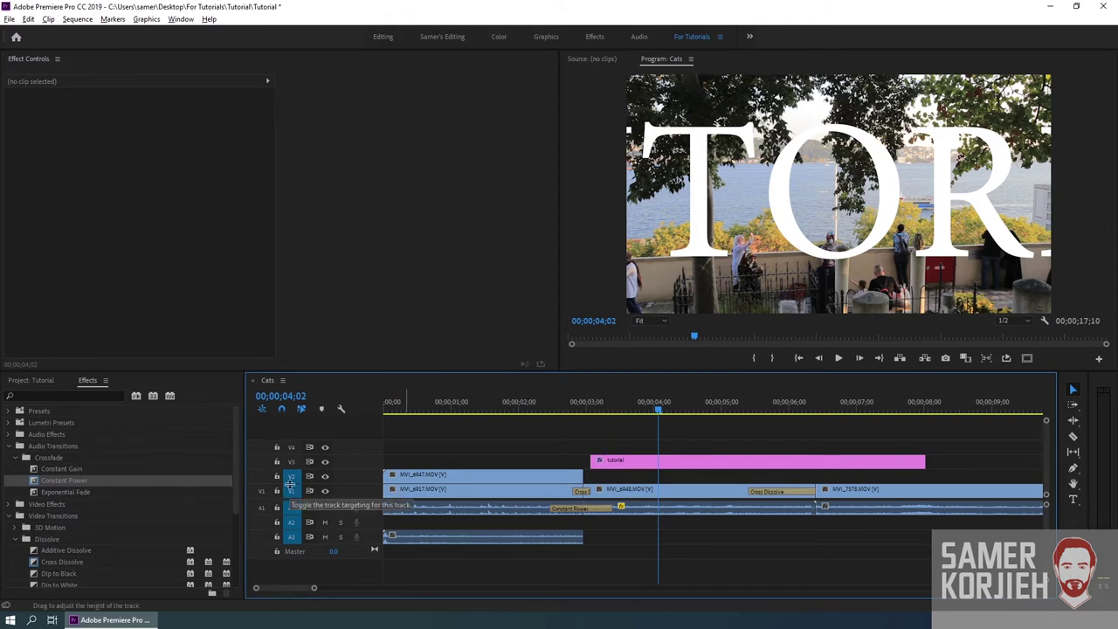
drag(590, 404, 583, 404)
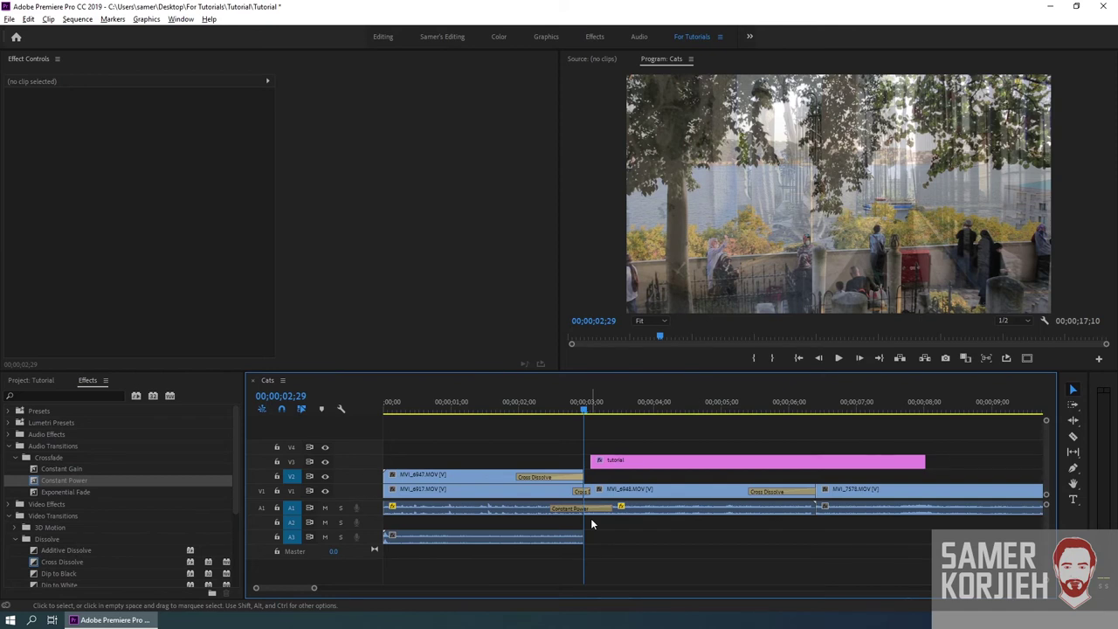
key(ctrl+shift+d)
Step: Undo the misplaced audio crossfade, adjust its length, and select the MVI_6947 B-roll with its audio
key(ctrl+z)
drag(552, 510, 585, 509)
click(622, 532)
click(566, 539)
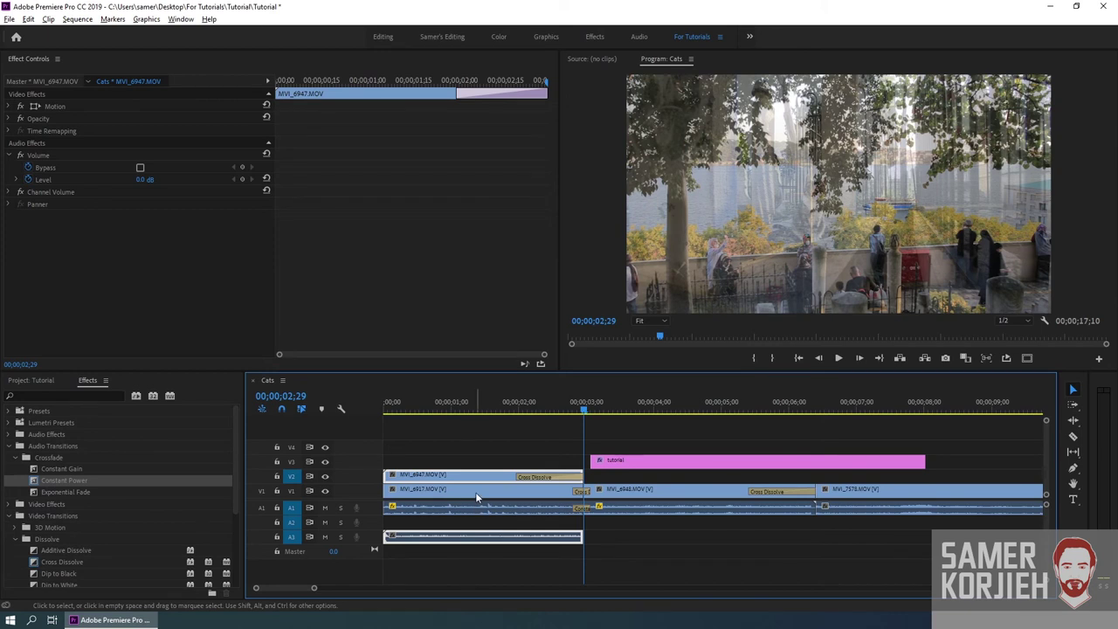
click(474, 495)
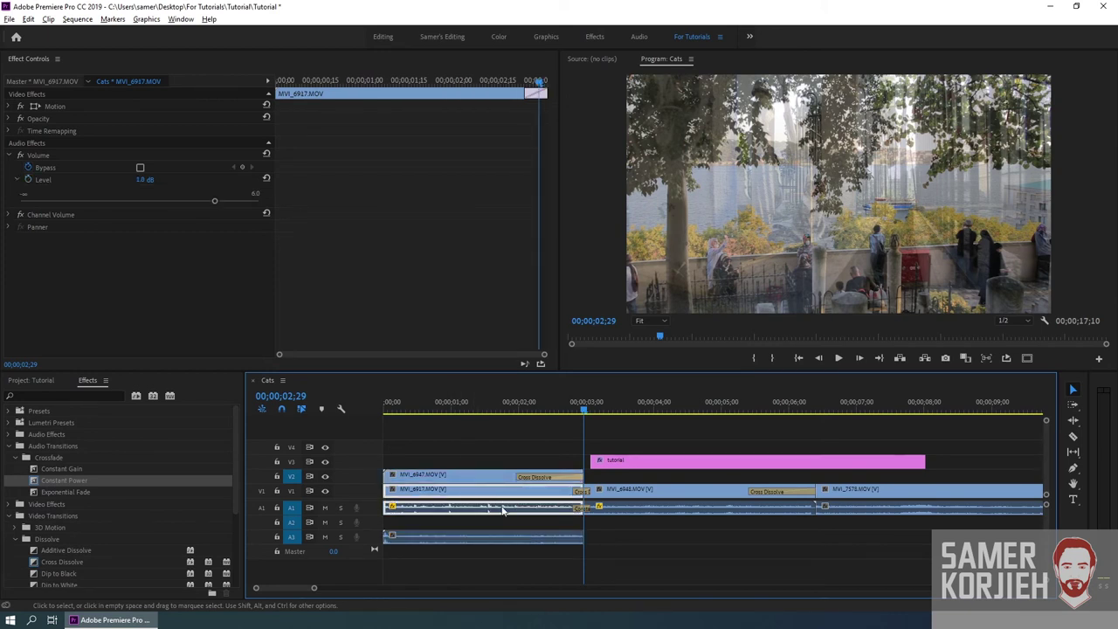
click(494, 479)
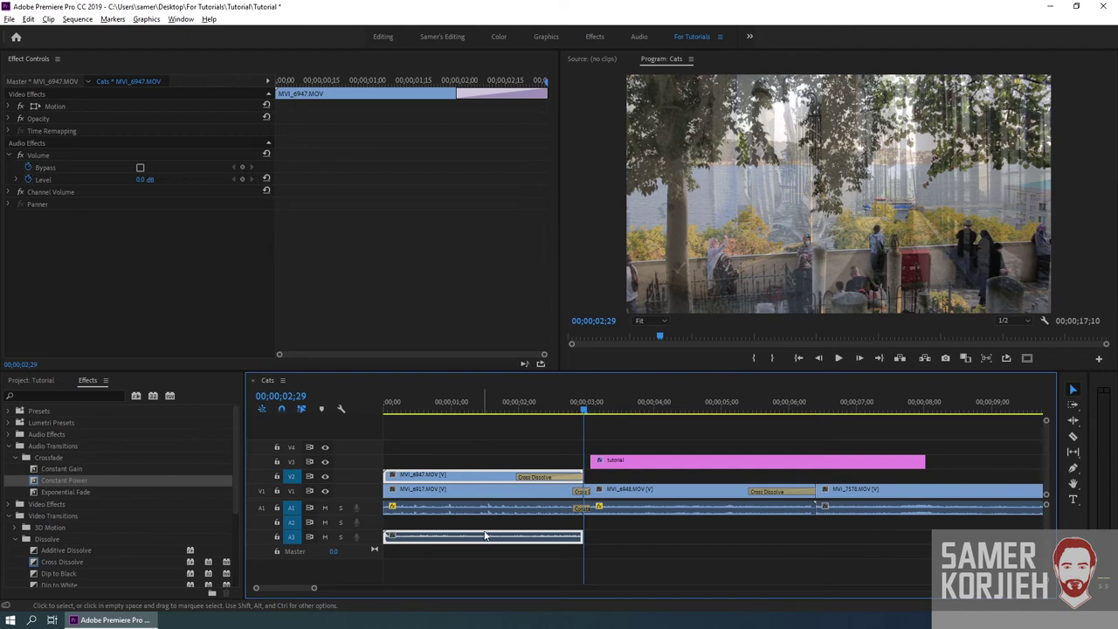
Step: Move the B-roll audio to A2, untarget A1, and add a Constant Power crossfade at its end
drag(490, 540, 491, 525)
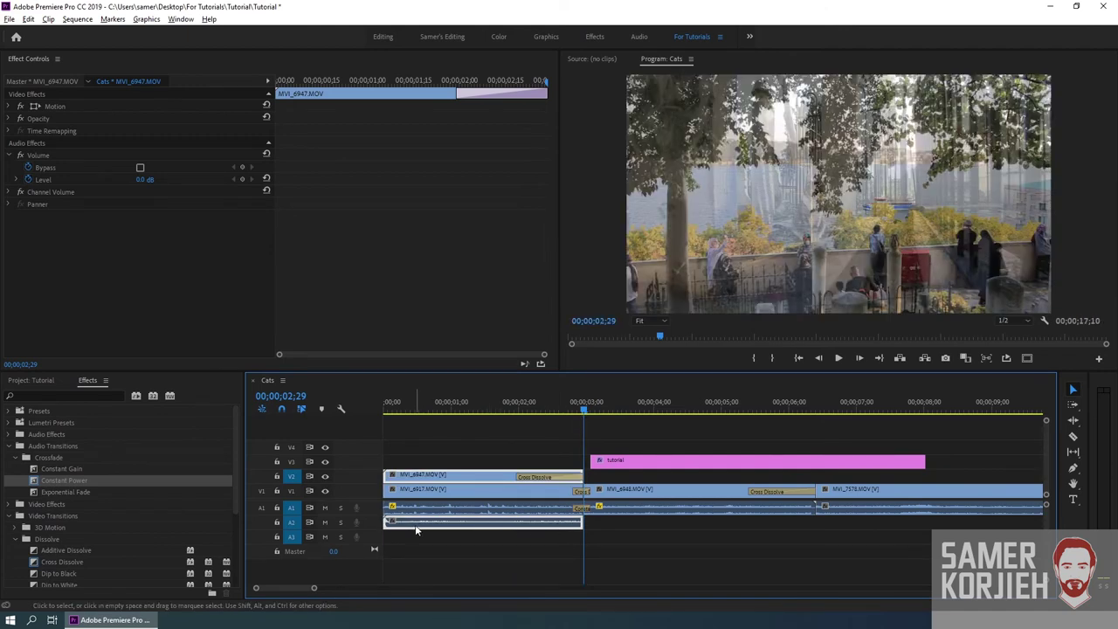
click(452, 549)
click(501, 524)
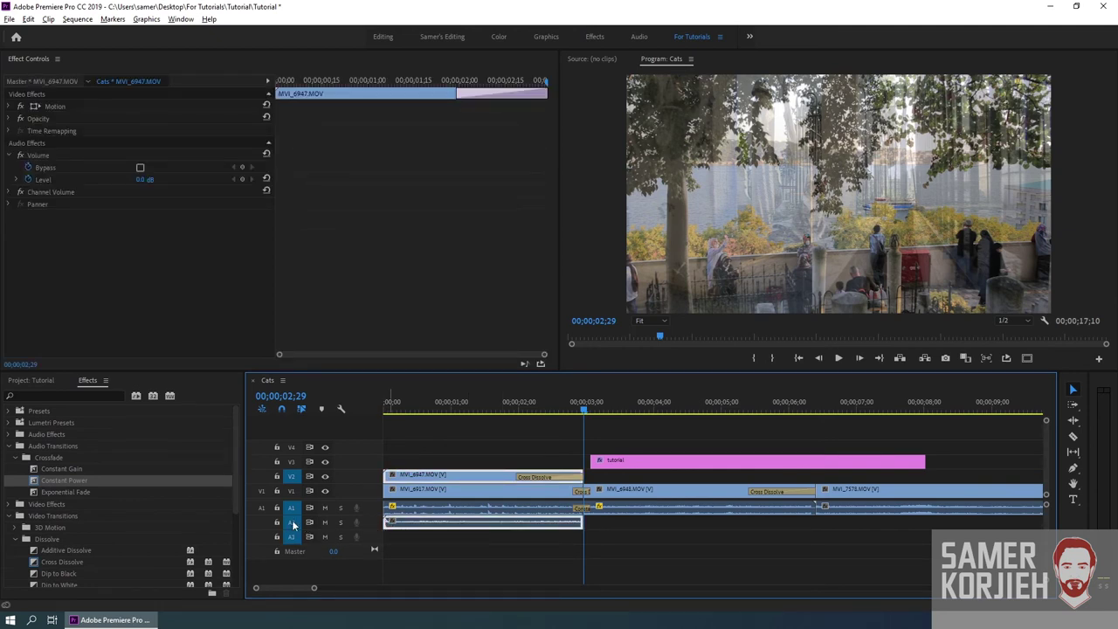
click(598, 526)
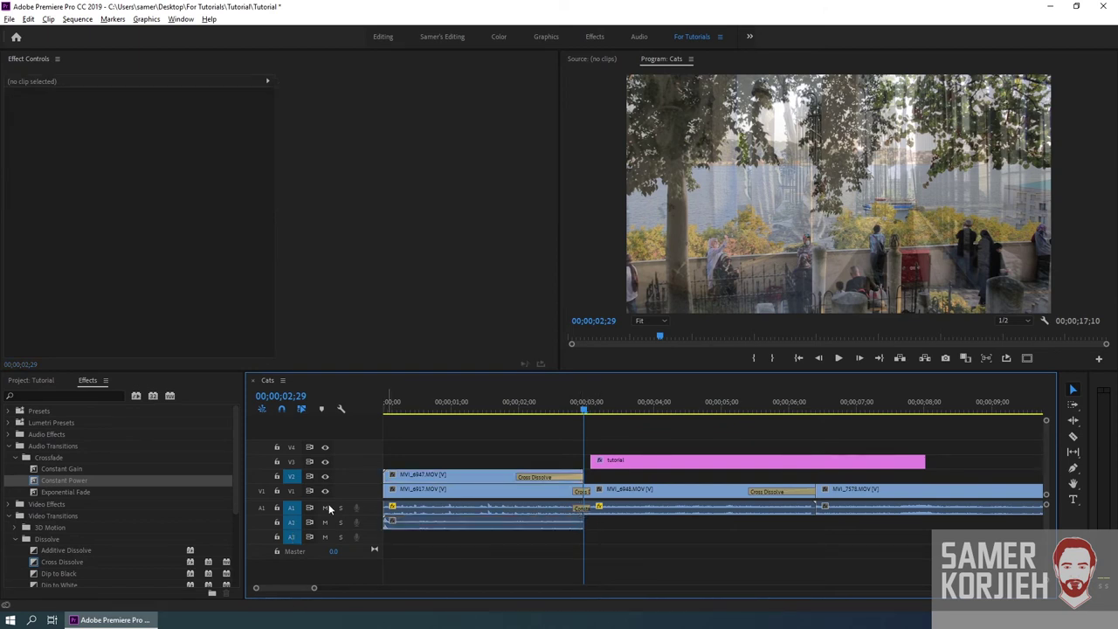
click(295, 512)
click(295, 513)
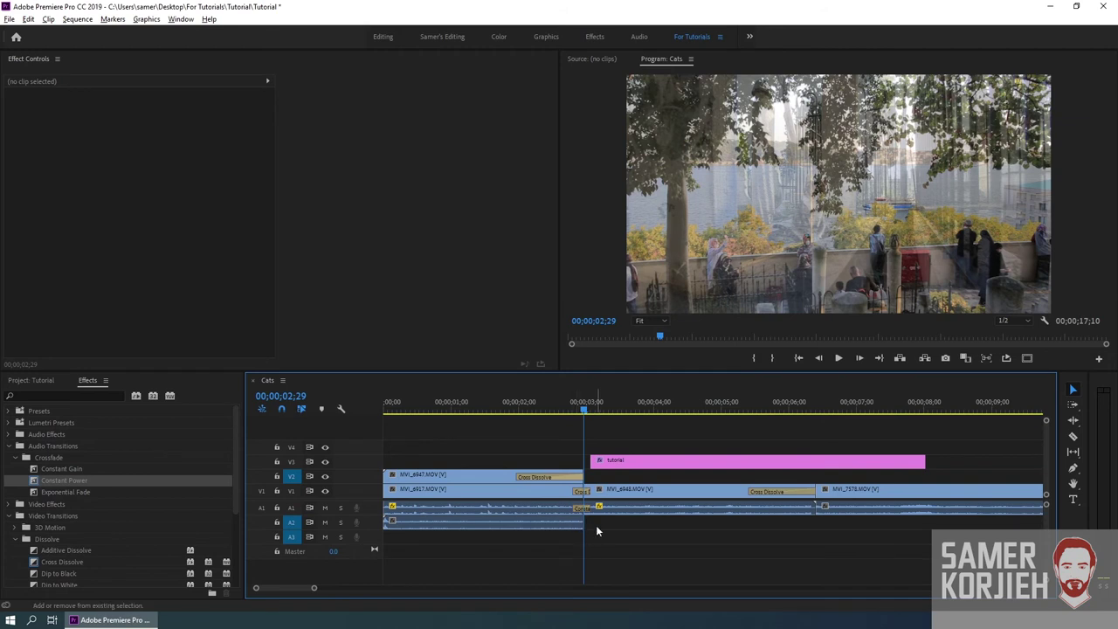
key(ctrl+shift+d)
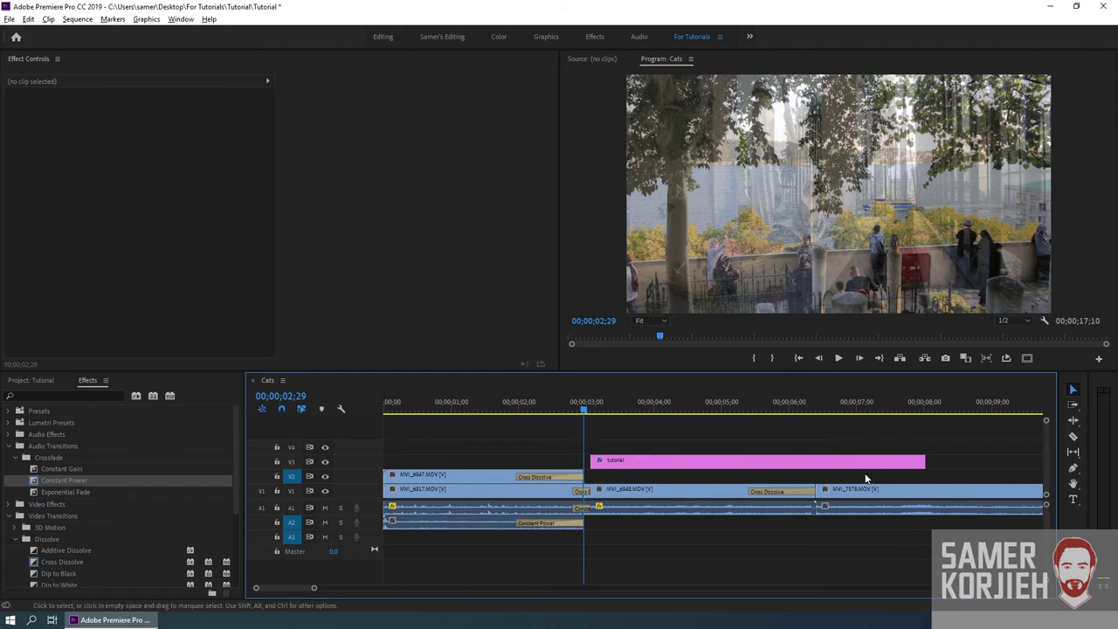
click(29, 385)
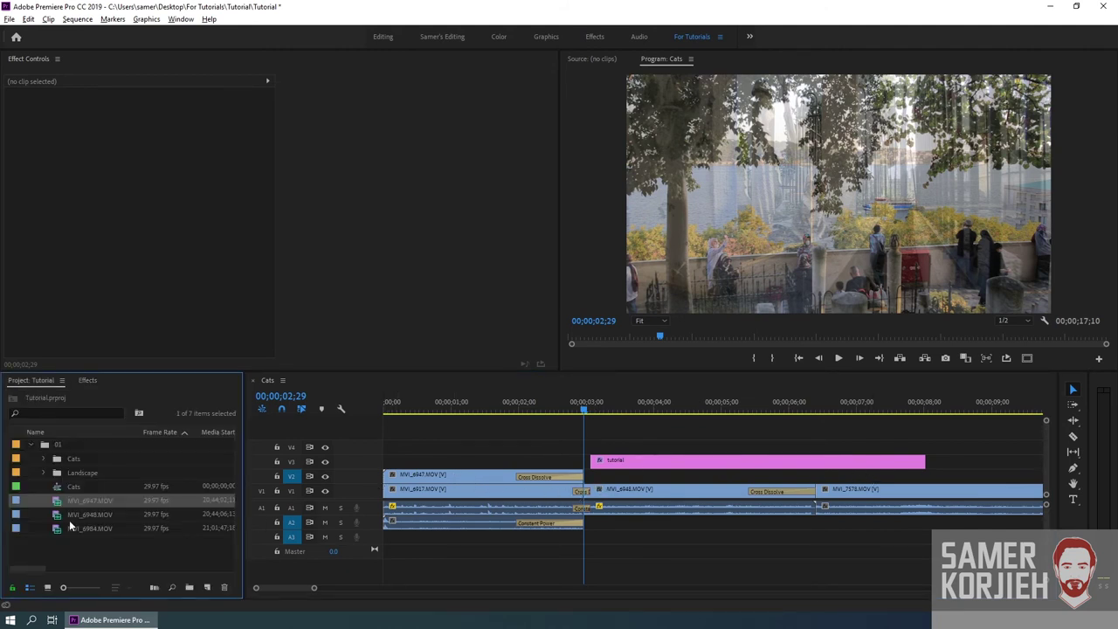
Step: Slide MVI_6947 and its A2 audio right by about one second (+00;00;01;03)
drag(70, 520, 455, 446)
mouse_move(98, 510)
mouse_down()
mouse_move(619, 431)
mouse_move(585, 430)
mouse_up()
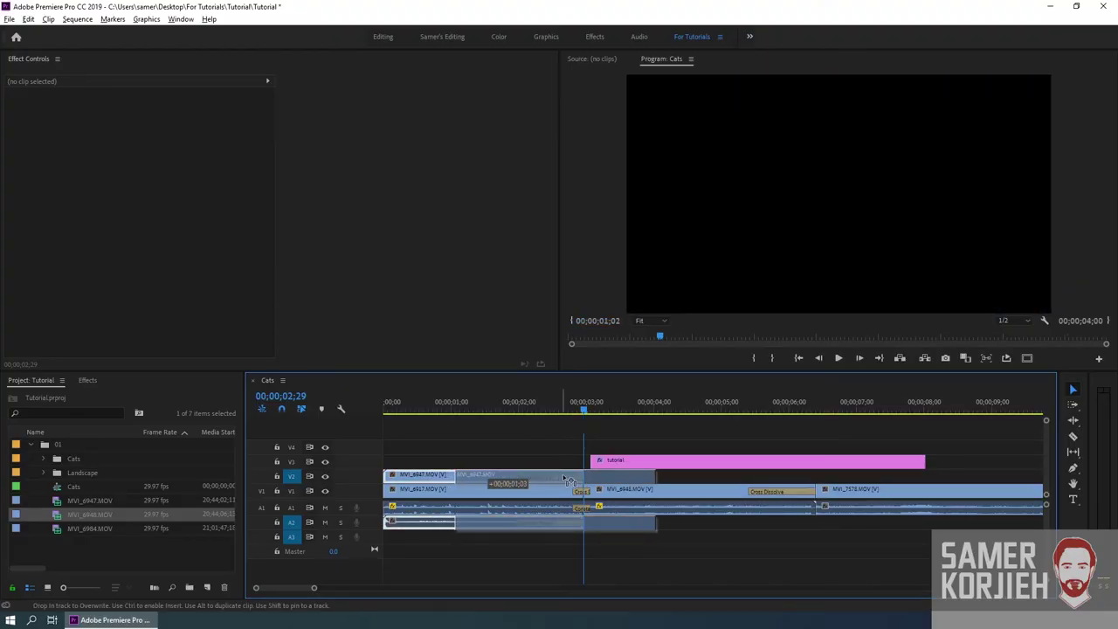
drag(495, 474, 582, 473)
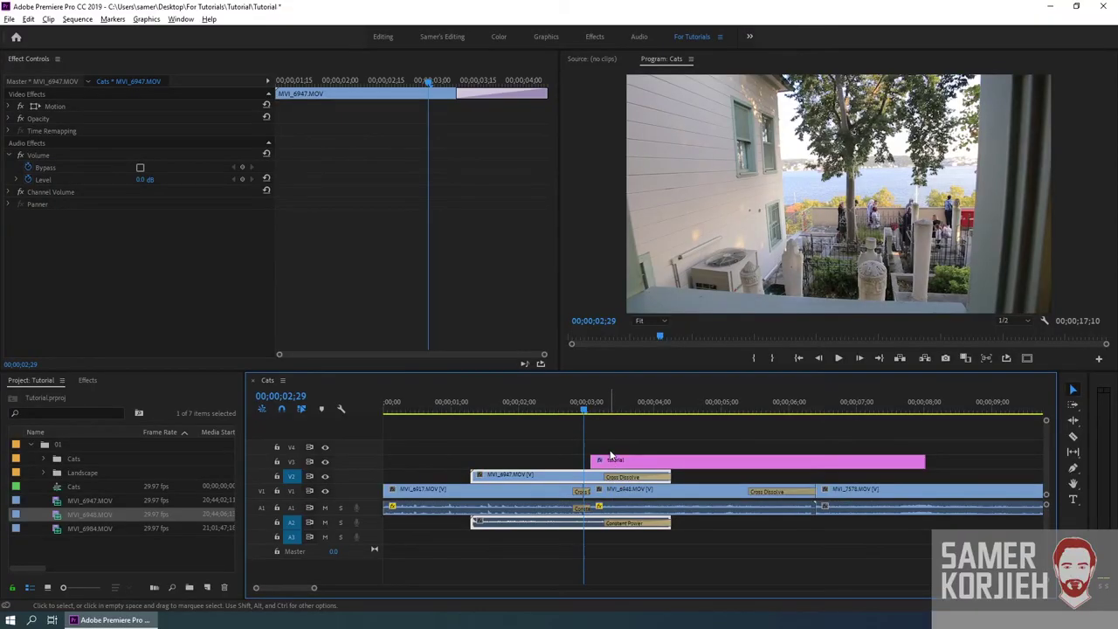
Step: Check the title, B-roll and Cross Dissolve clips, then play back to preview the one-second dissolve
click(613, 461)
click(584, 477)
click(610, 493)
click(615, 478)
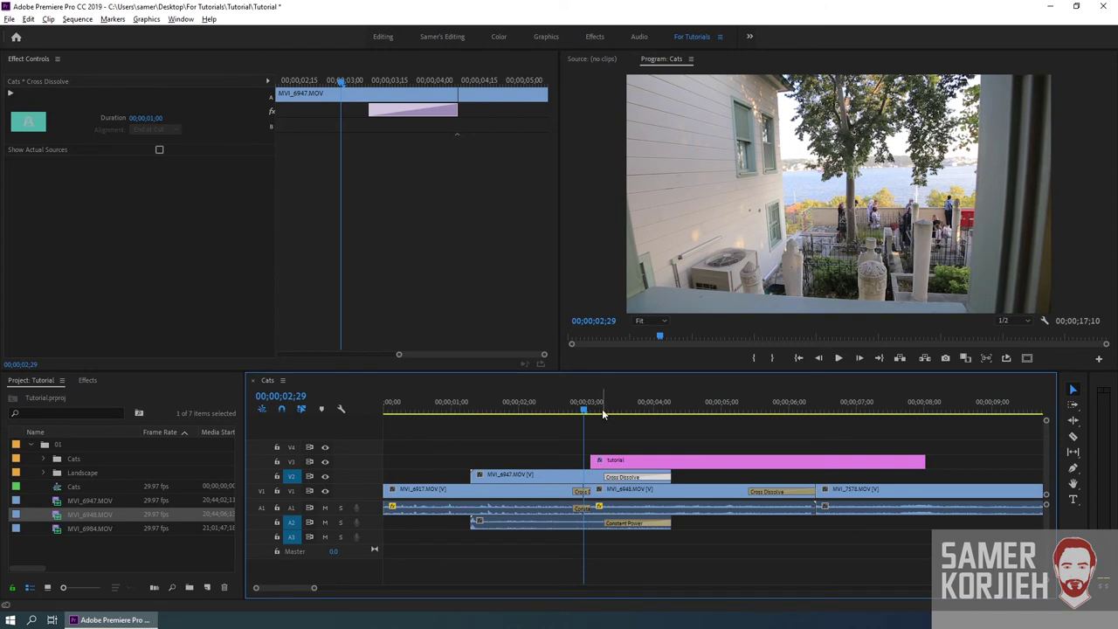
click(541, 479)
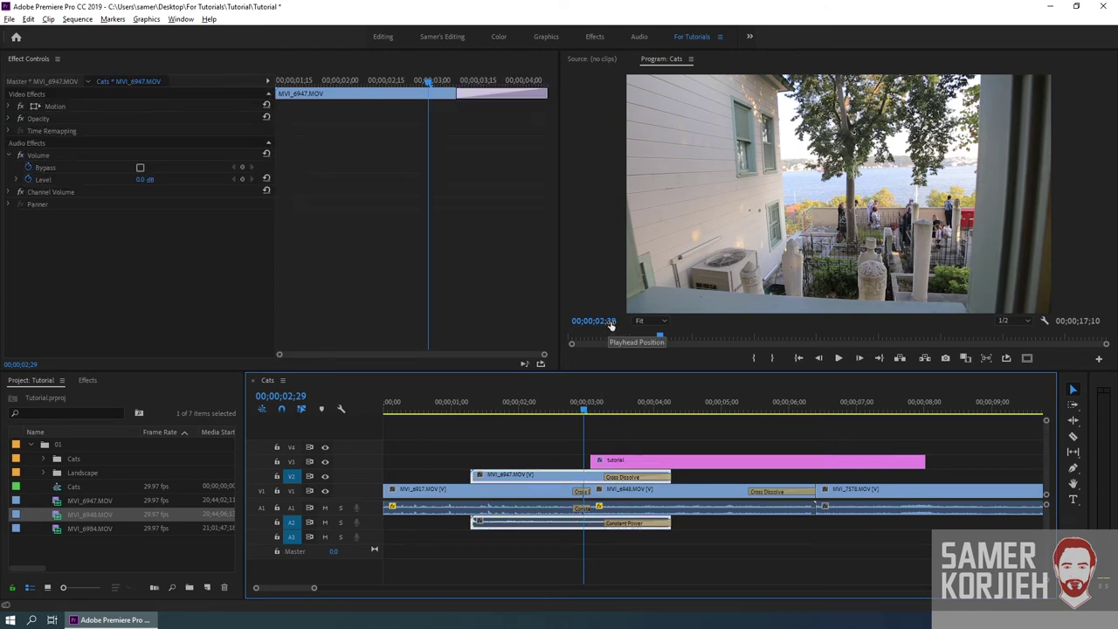
click(630, 420)
key(space)
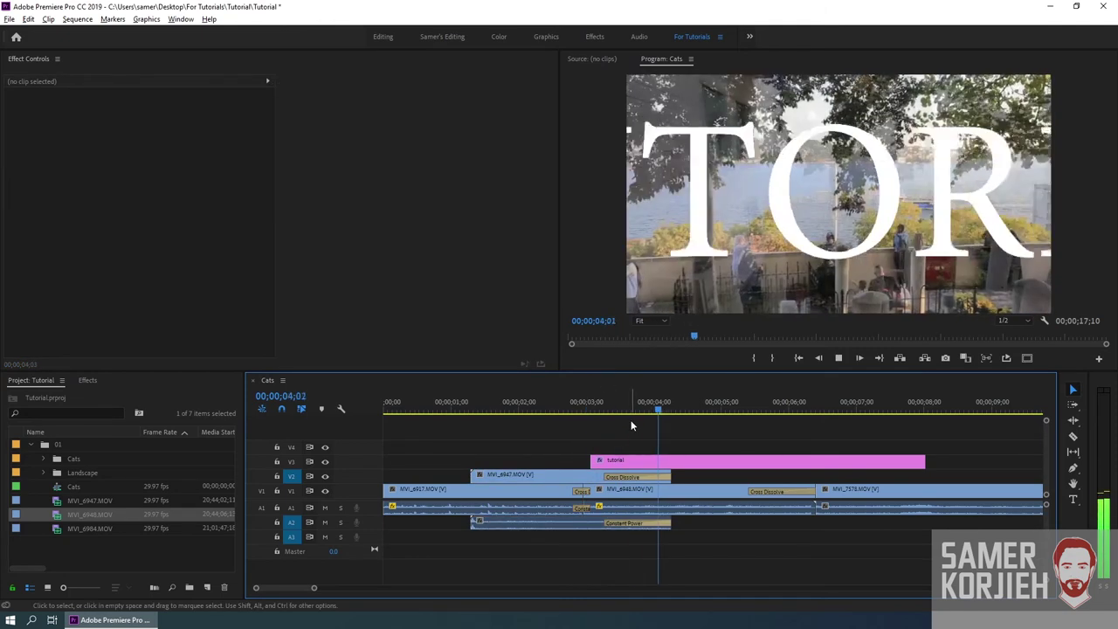
key(space)
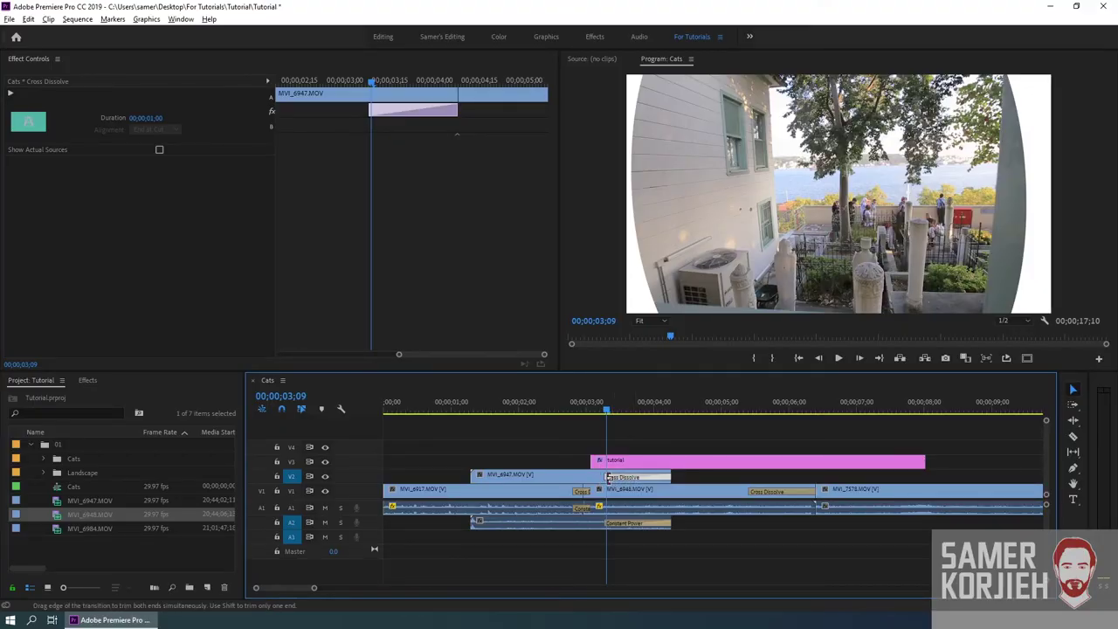
Step: Apply Dip to Black to the V2 B-roll's end transition
click(88, 382)
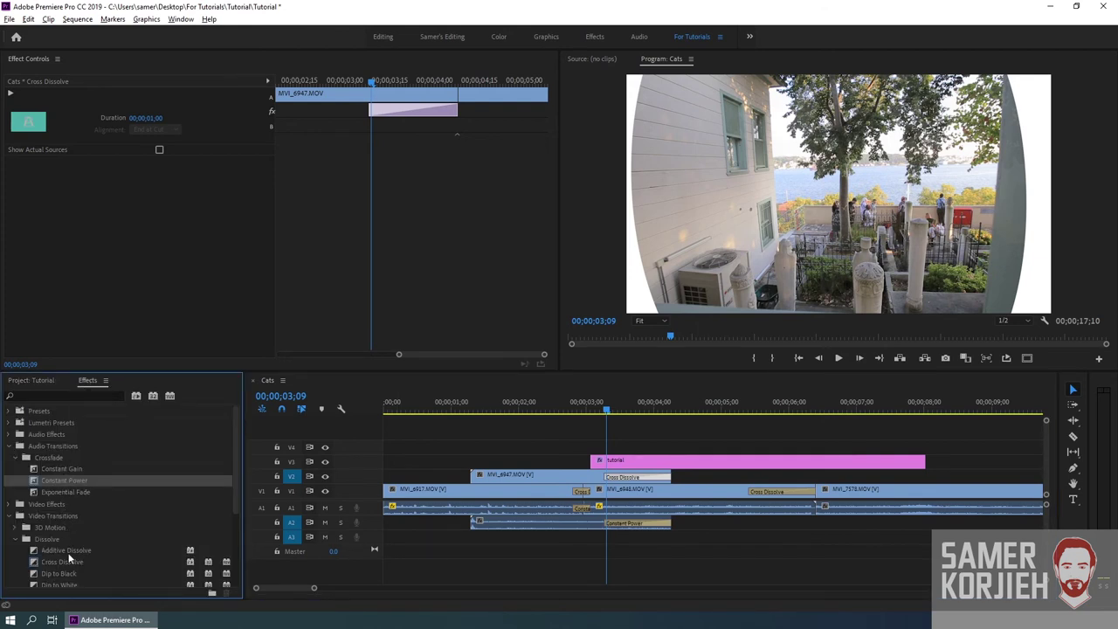
drag(58, 577, 156, 527)
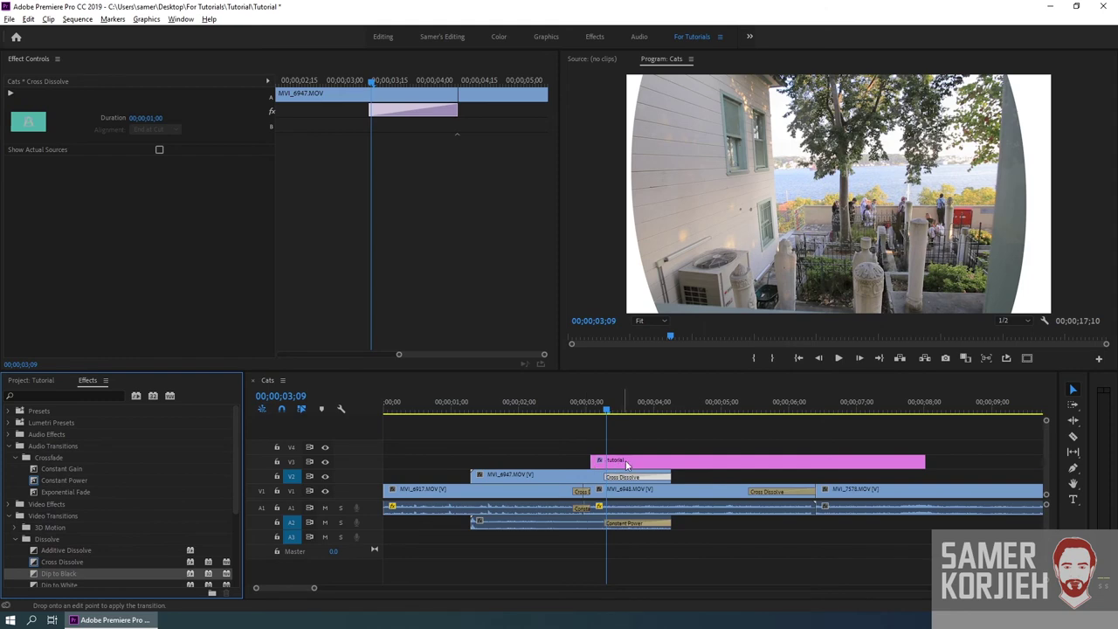
drag(664, 486, 655, 475)
right_click(656, 475)
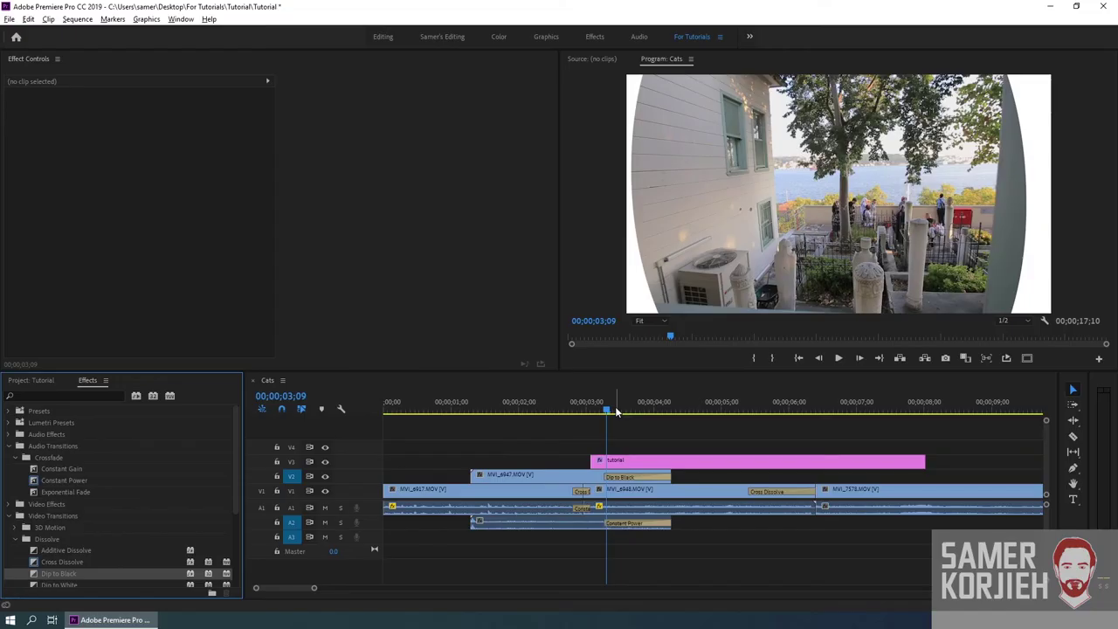
Step: Preview the transition from 03;29, then select Morph Cut in the dissolve list
mouse_move(617, 412)
mouse_down()
mouse_move(653, 418)
mouse_move(581, 411)
mouse_up()
key(space)
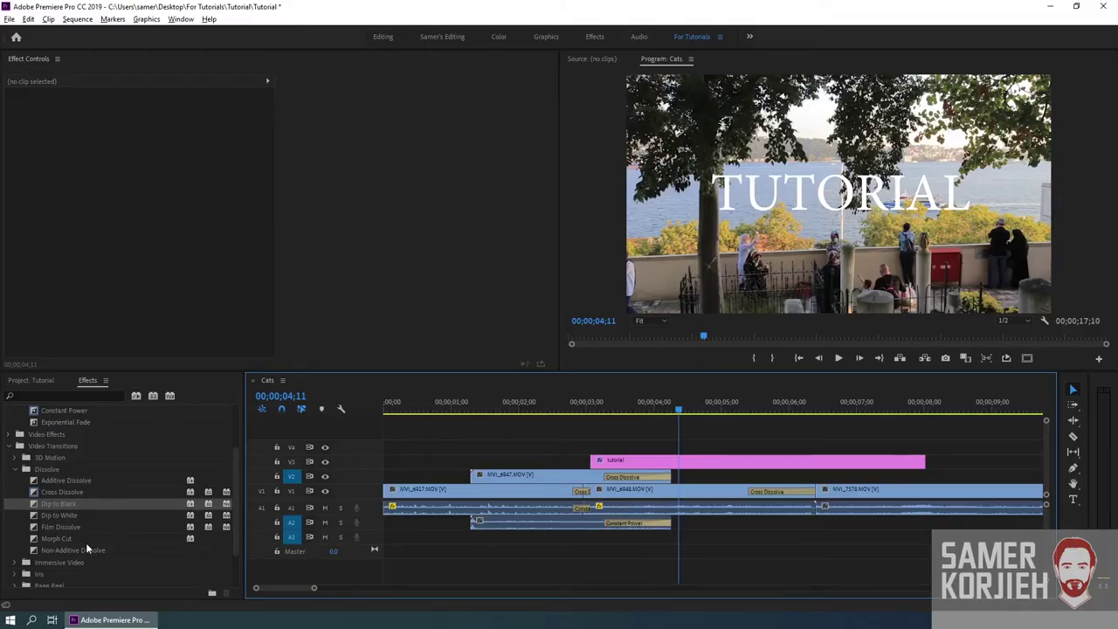
click(60, 539)
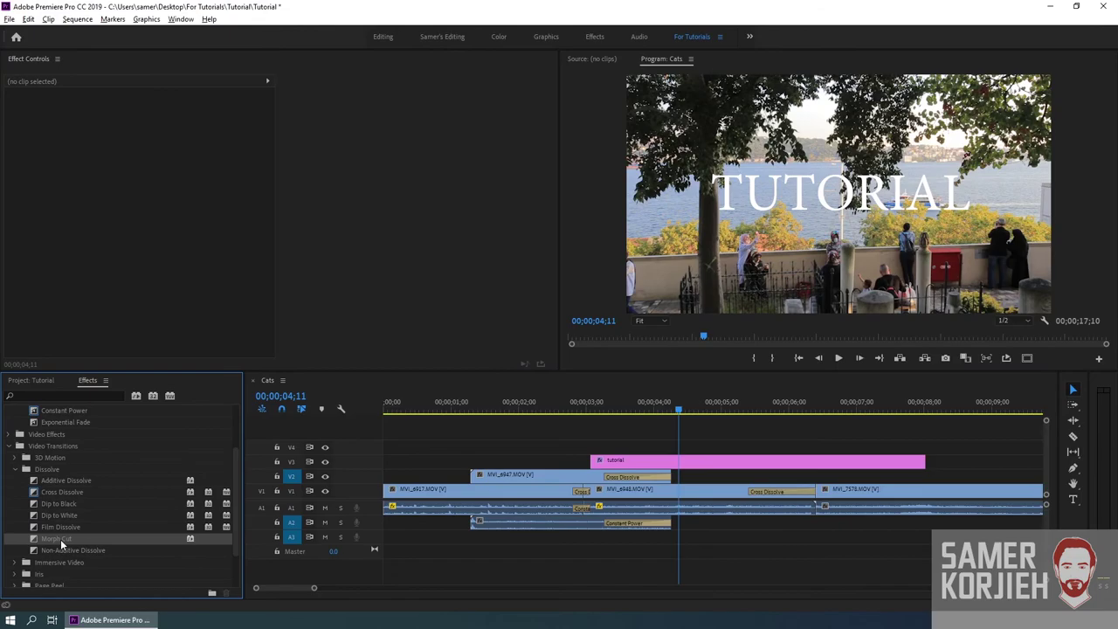
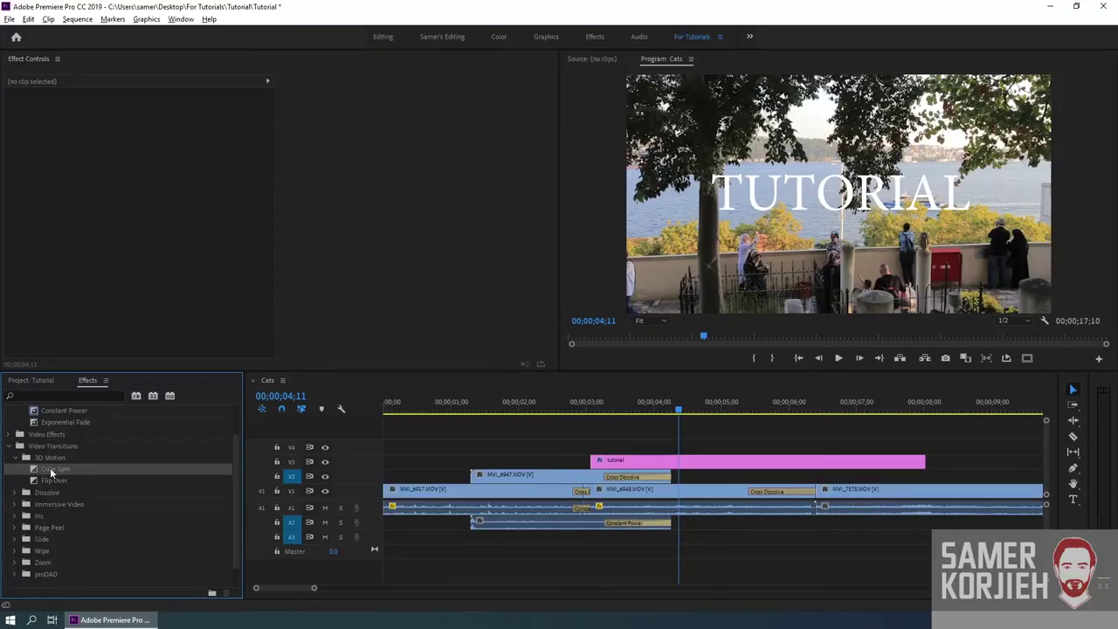
Step: Replace the closing dissolve on the MVI_6947 V2 clip with Cube Spin and preview it
drag(50, 467, 554, 454)
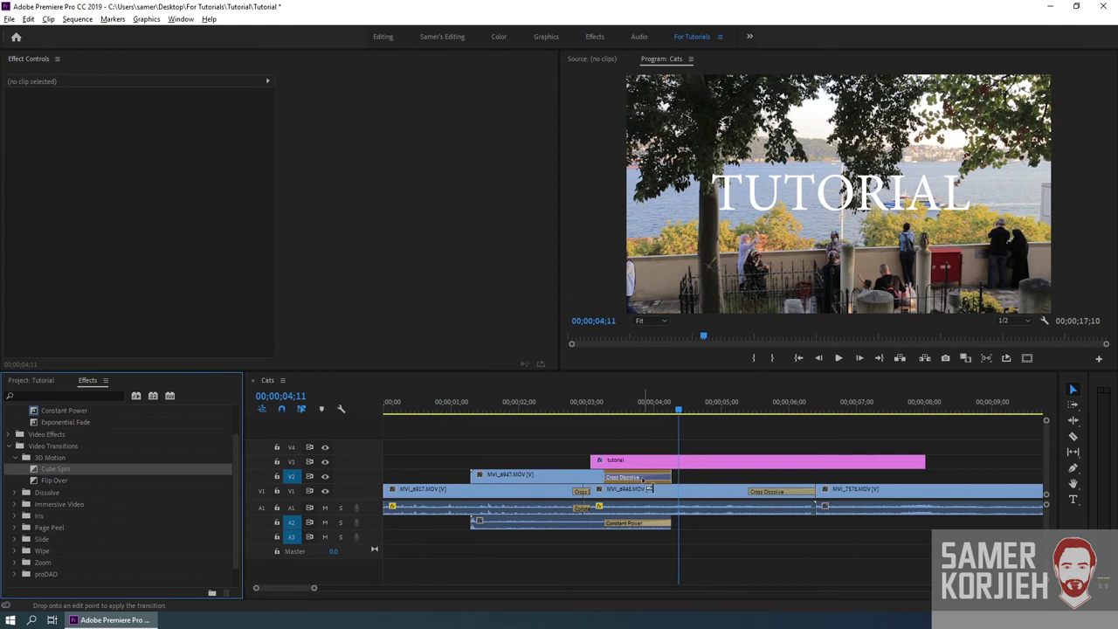
click(600, 402)
key(space)
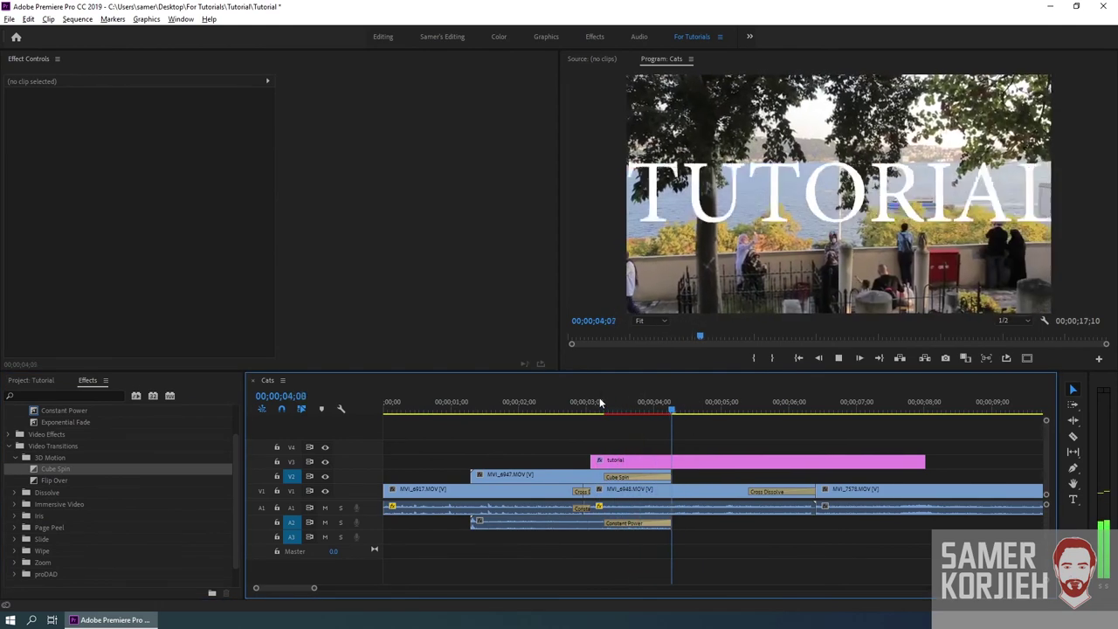
key(space)
Step: Add Cube Spin at the start of the V2 clip and preview the opening
drag(32, 470, 455, 479)
click(471, 402)
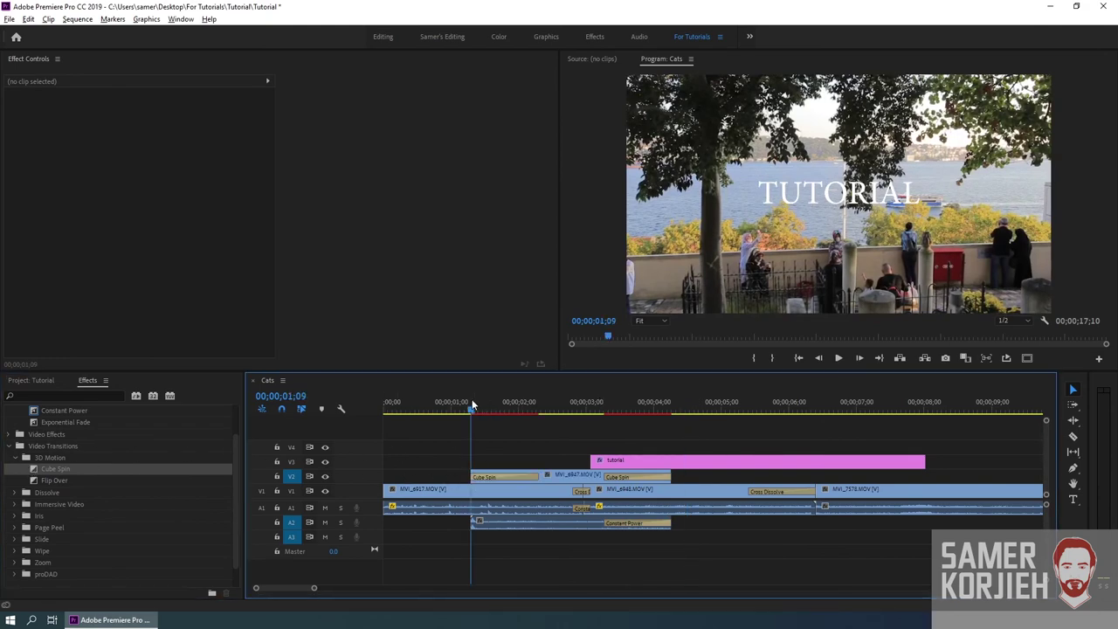
key(space)
drag(515, 406, 475, 413)
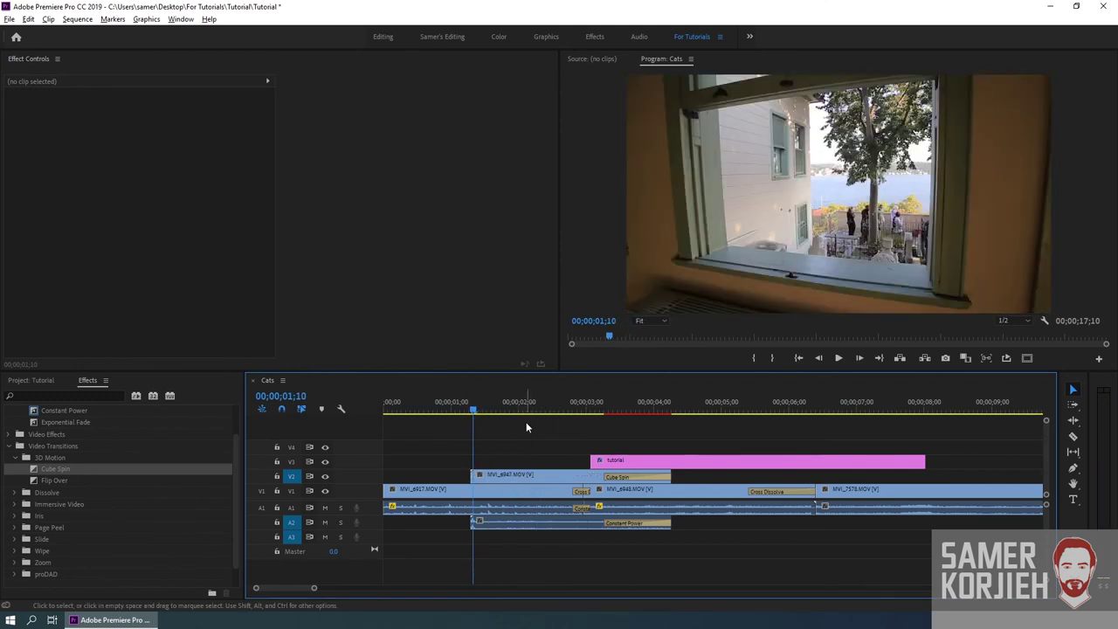
key(minus)
key(minus)
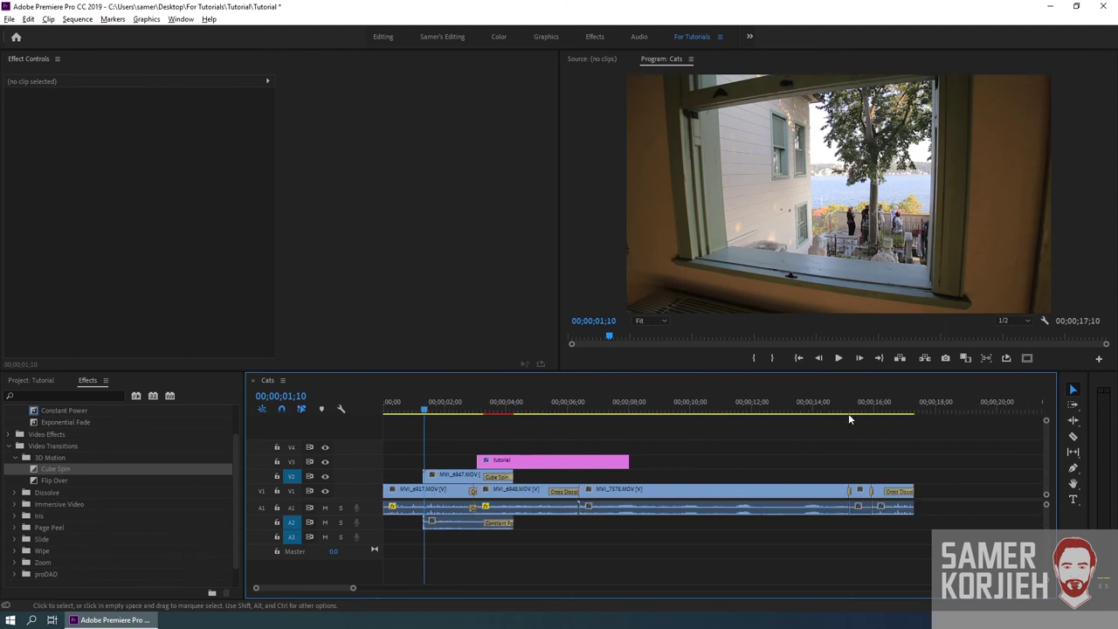
Step: Apply Cube Spin to the MVI_7578/MVI_7579 cut on V1 near 15 seconds
key(equal)
key(equal)
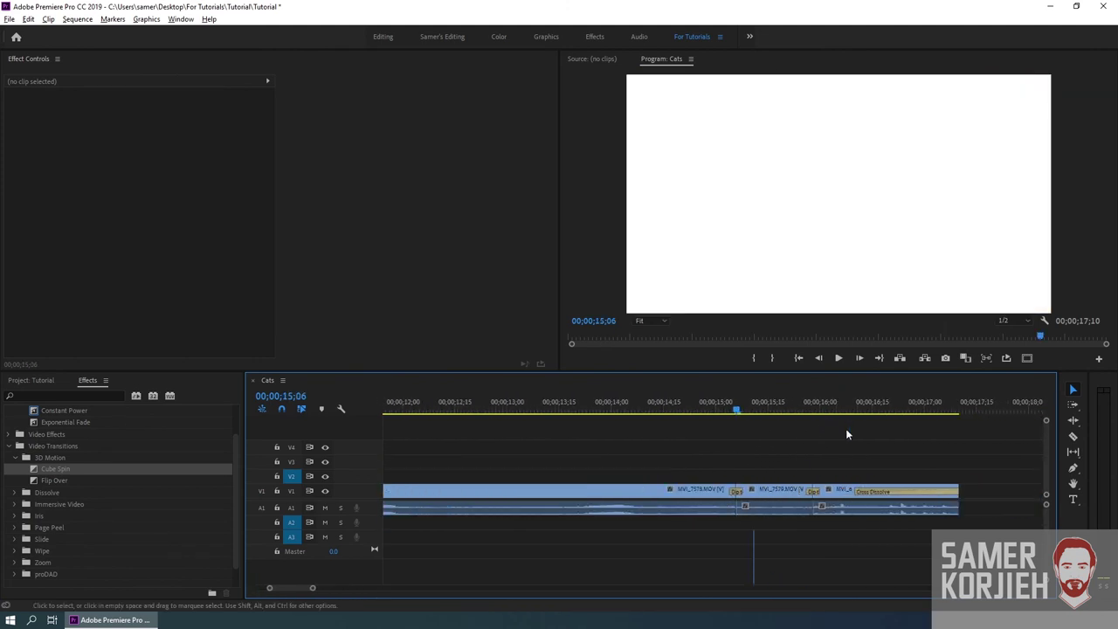
click(719, 492)
click(711, 489)
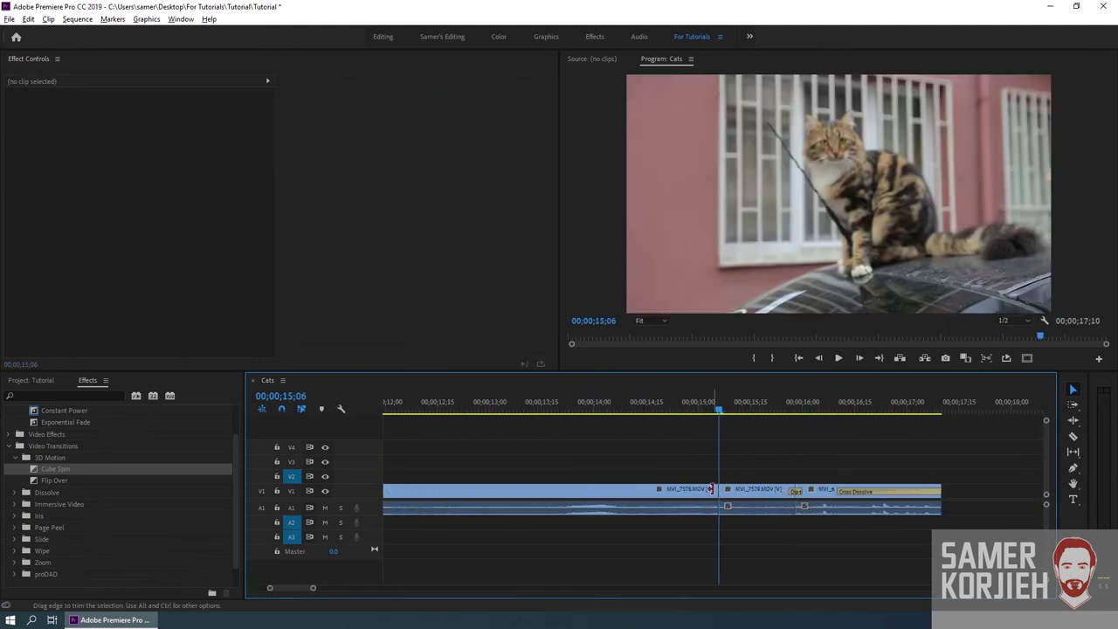
drag(709, 409, 731, 410)
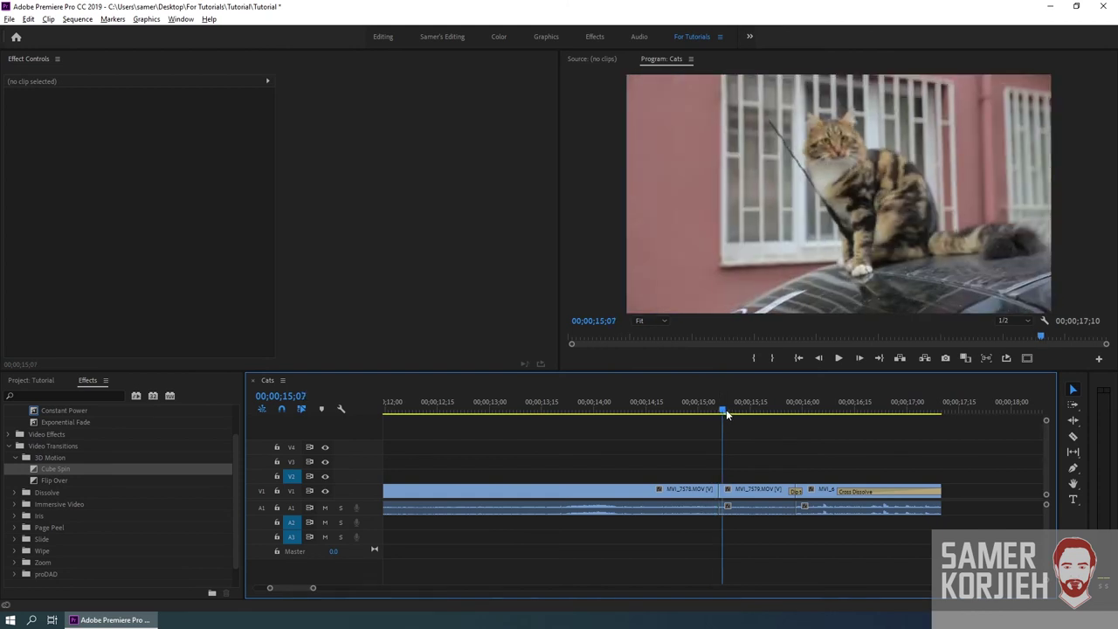
drag(36, 469, 549, 493)
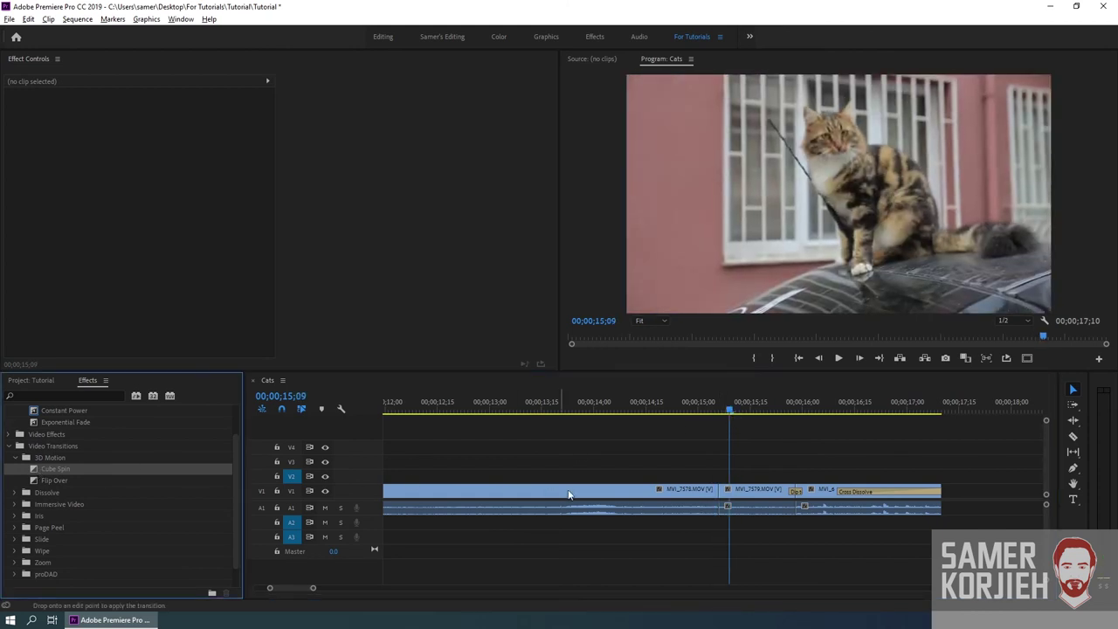
drag(721, 496, 714, 492)
Step: Preview the Cube Spin between the cat clips, then swap it for Flip Over
mouse_move(673, 409)
mouse_down()
mouse_move(692, 407)
mouse_move(672, 407)
mouse_up()
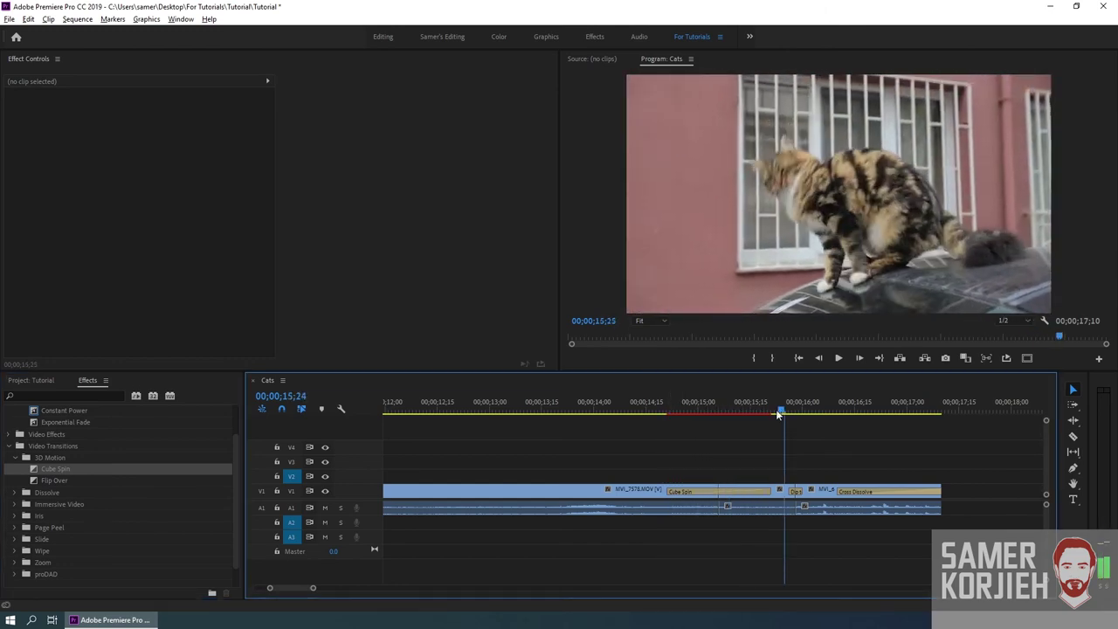
key(space)
key(space)
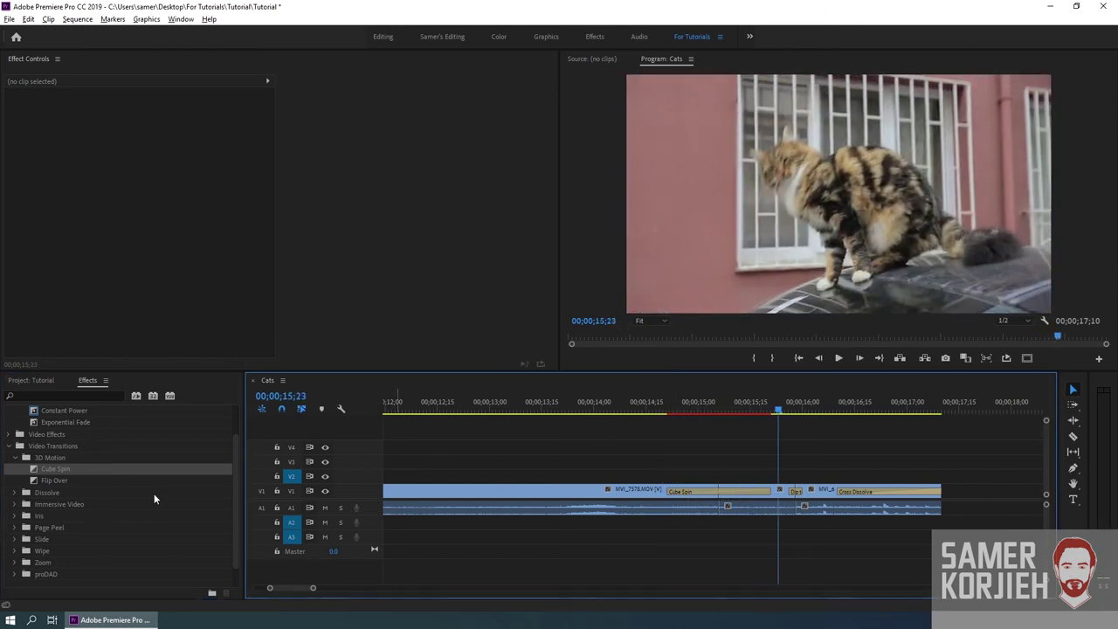
drag(45, 481, 454, 478)
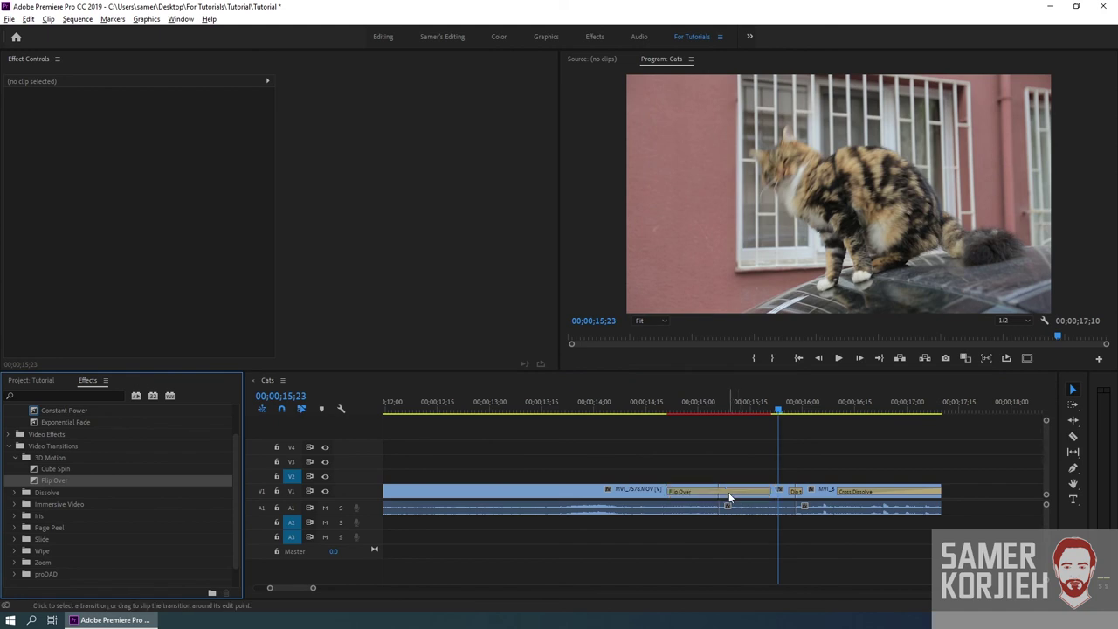
Step: Preview the Flip Over transition between the cat clips, replaying it from just before
click(665, 413)
key(space)
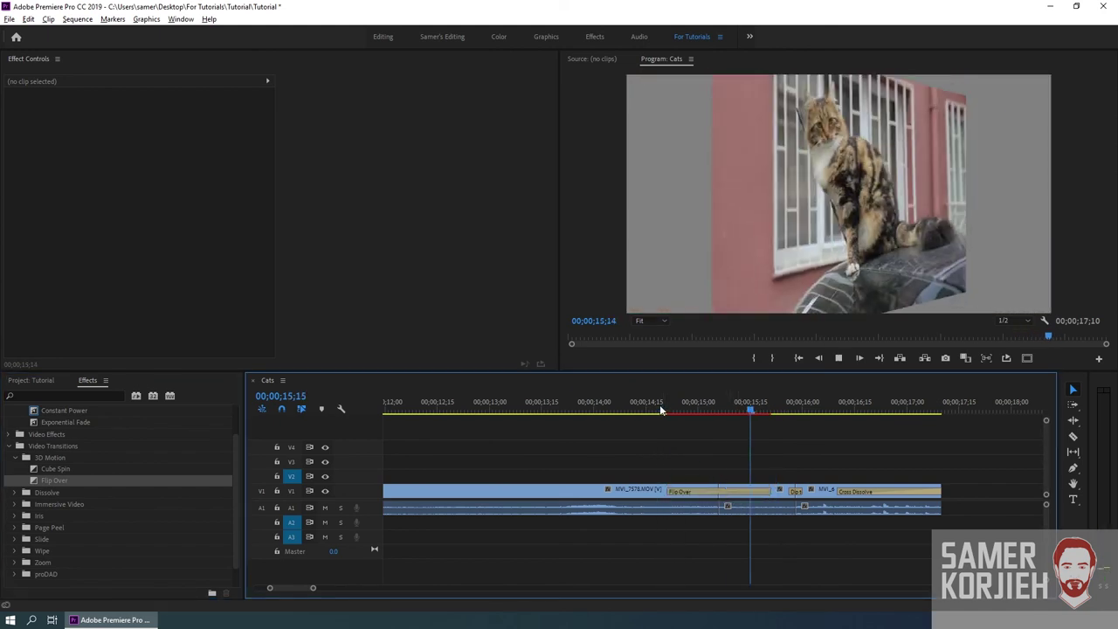
click(660, 404)
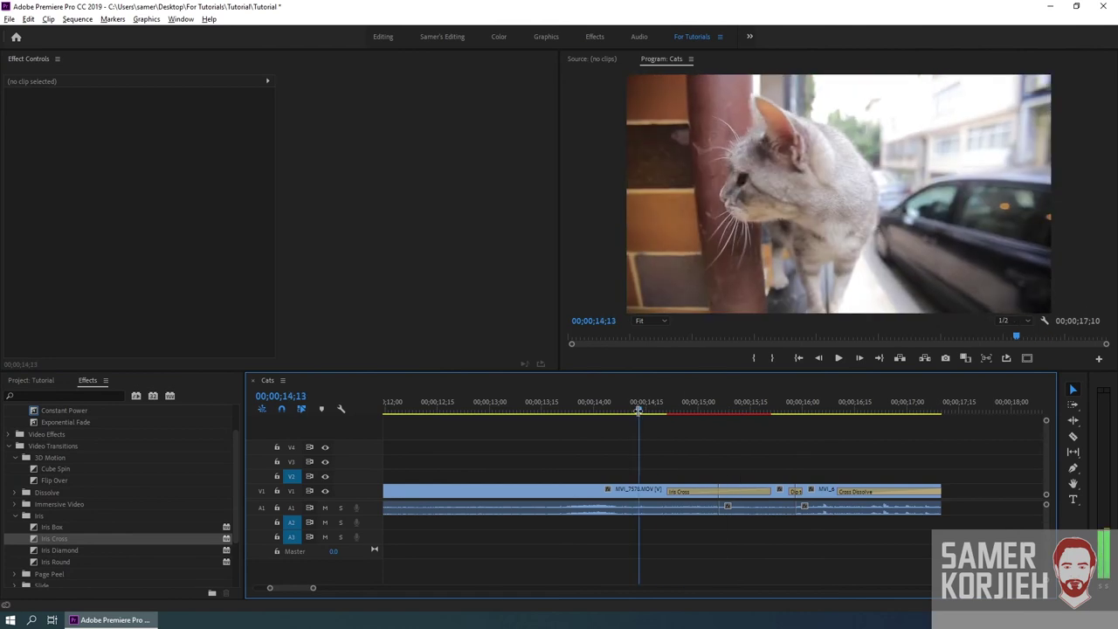
Step: Play back the Iris Cross transition joining the MVI_7578 and MVI_7579 clips
key(space)
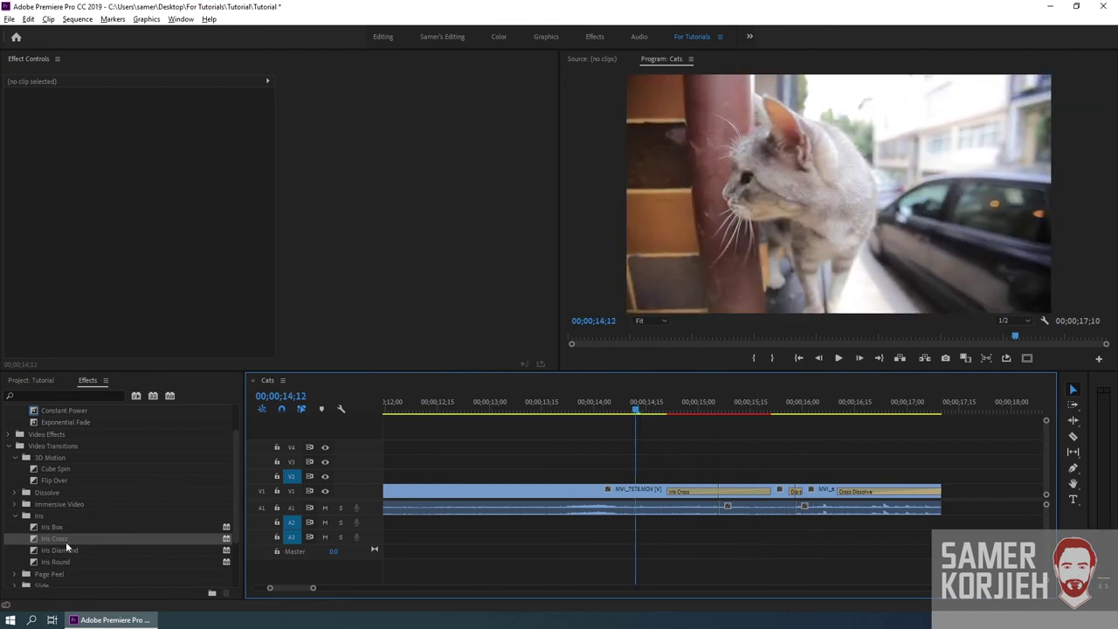